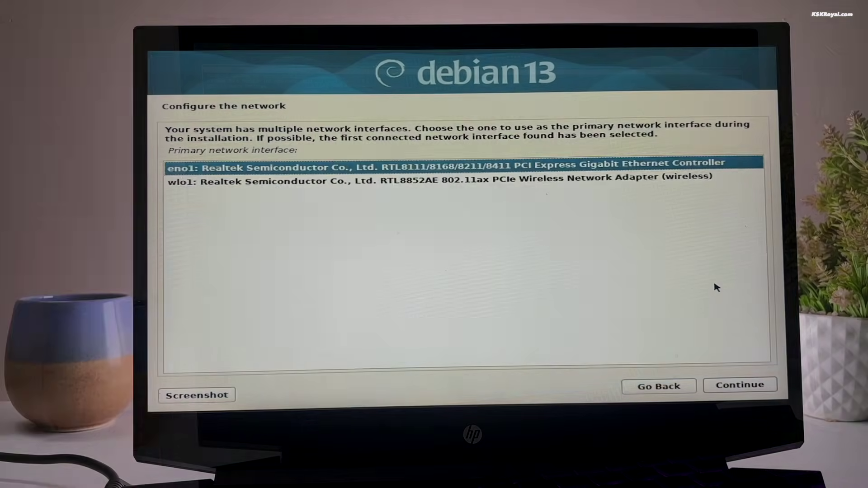
# Step: Join the Wi-Fi network using the wireless adapter and its passphrase
pyautogui.press('Return')
pyautogui.click(731, 385)
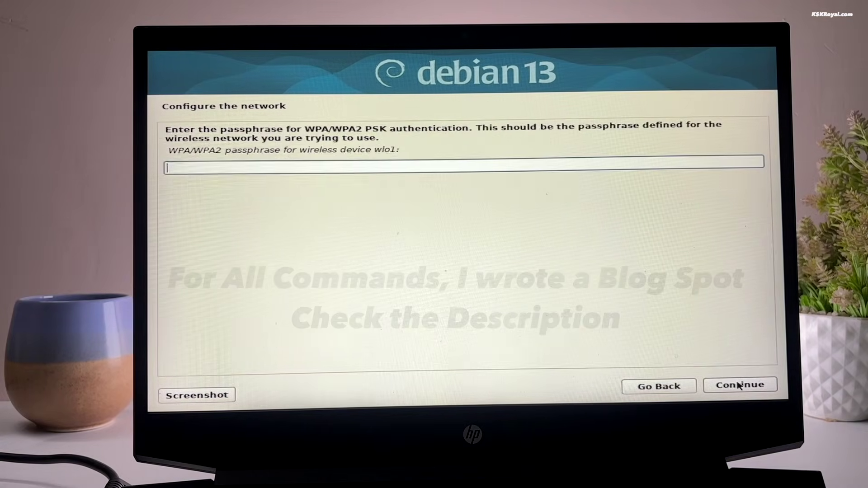
pyautogui.click(766, 388)
# Step: Set the hostname to debian-trixie and leave the domain name empty
pyautogui.write('debian-trixie')
pyautogui.click(712, 386)
pyautogui.click(756, 386)
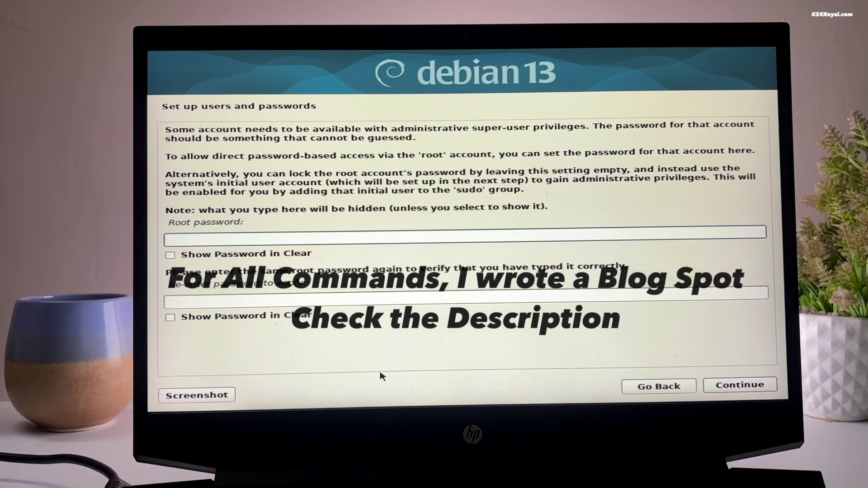
# Step: Set and confirm the root password, enter the user account name, and open GIMP's source list
pyautogui.write('1234')
pyautogui.press('Tab')
pyautogui.write('1234')
pyautogui.click(719, 384)
pyautogui.write('kskroyal')
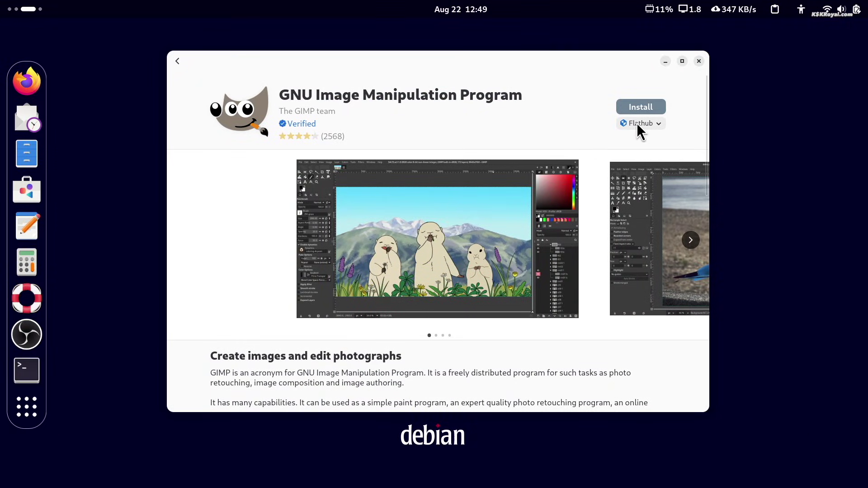
pyautogui.click(638, 123)
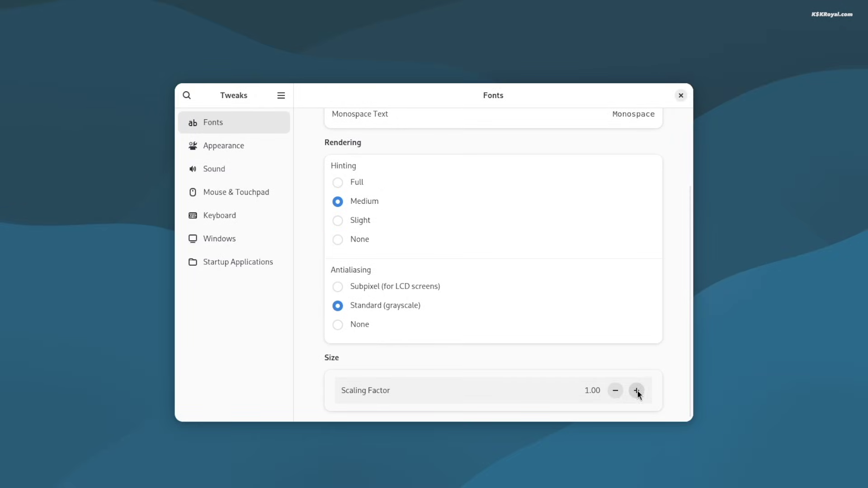
# Step: Raise the GNOME Tweaks font scaling factor to about 1.1
pyautogui.click(636, 391)
pyautogui.click(637, 390)
pyautogui.click(637, 390)
pyautogui.click(637, 390)
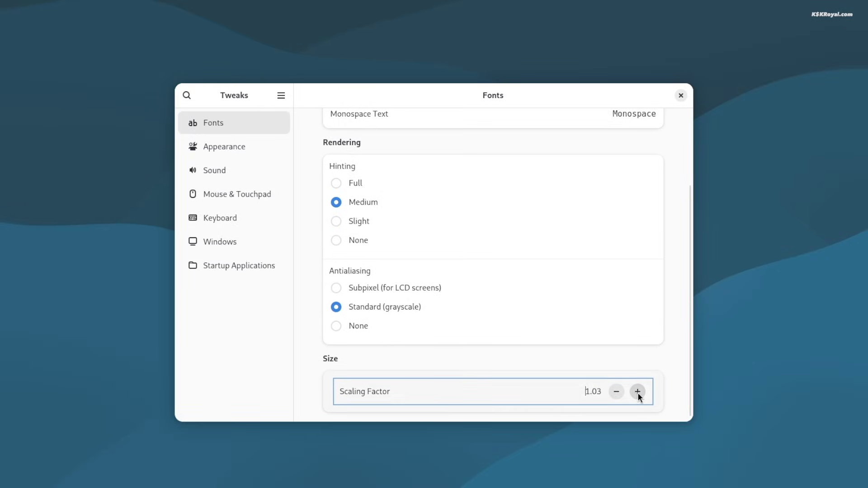
pyautogui.click(637, 391)
pyautogui.click(637, 390)
pyautogui.click(636, 390)
pyautogui.click(637, 391)
pyautogui.click(637, 392)
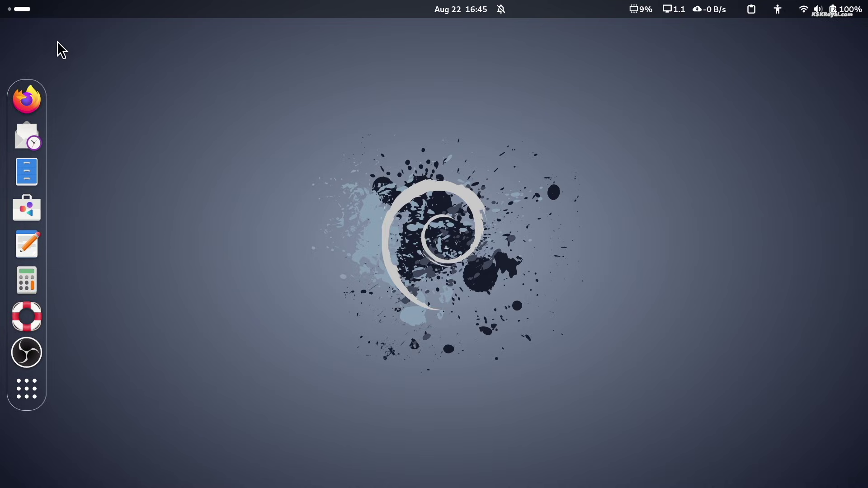
# Step: Launch Terminal from the Activities app grid and begin typing the sl install command
pyautogui.click(20, 9)
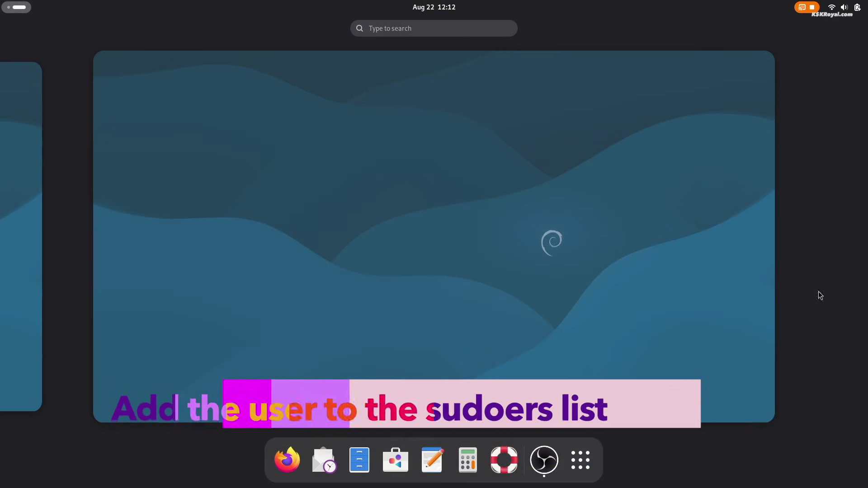
pyautogui.click(580, 460)
pyautogui.click(844, 8)
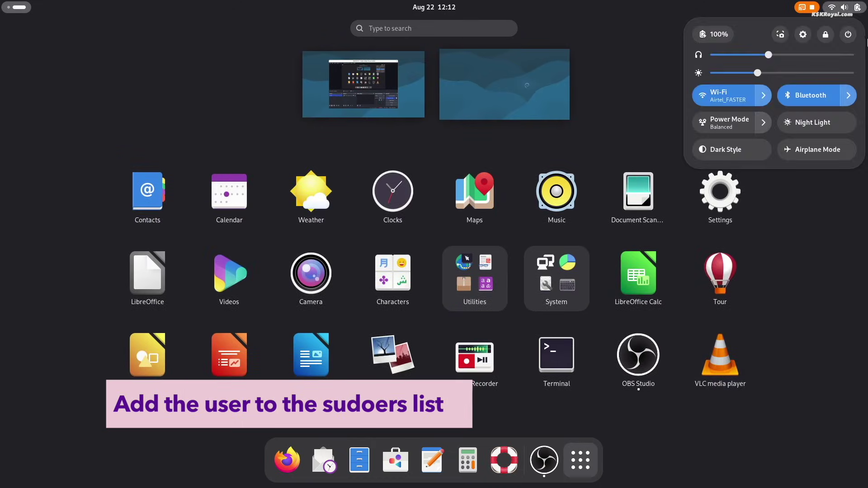
pyautogui.click(824, 283)
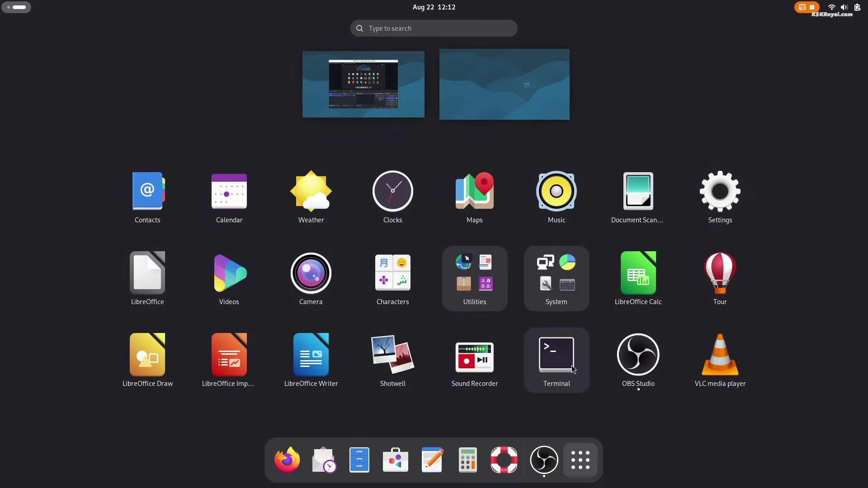
pyautogui.click(557, 355)
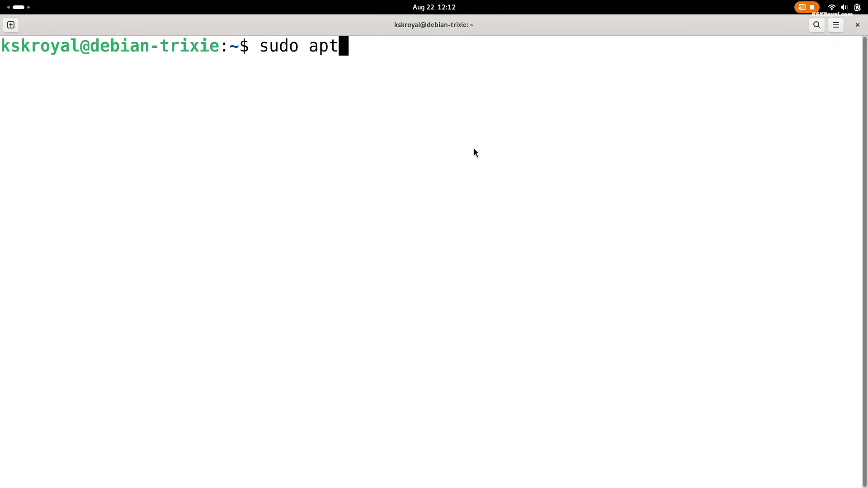
pyautogui.write('install sl')
# Step: Run sudo apt install sl and highlight the 'not in the sudoers file' error
pyautogui.press('Return')
pyautogui.press('Return')
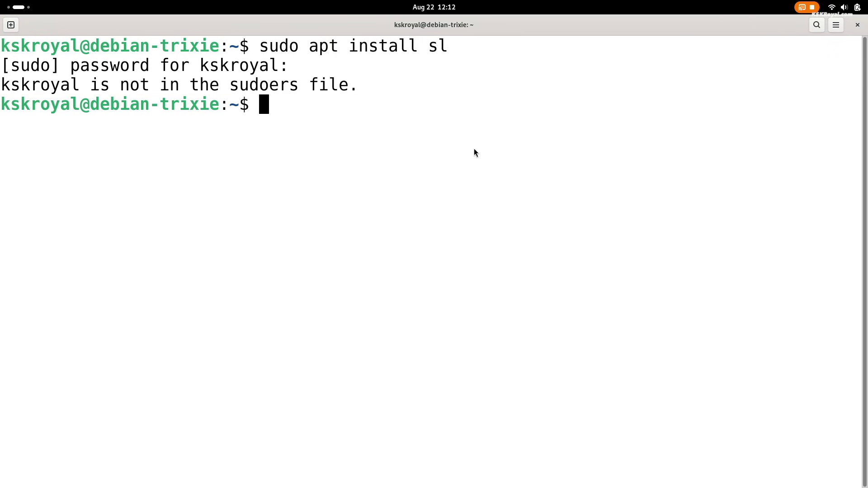
pyautogui.doubleClick(232, 89)
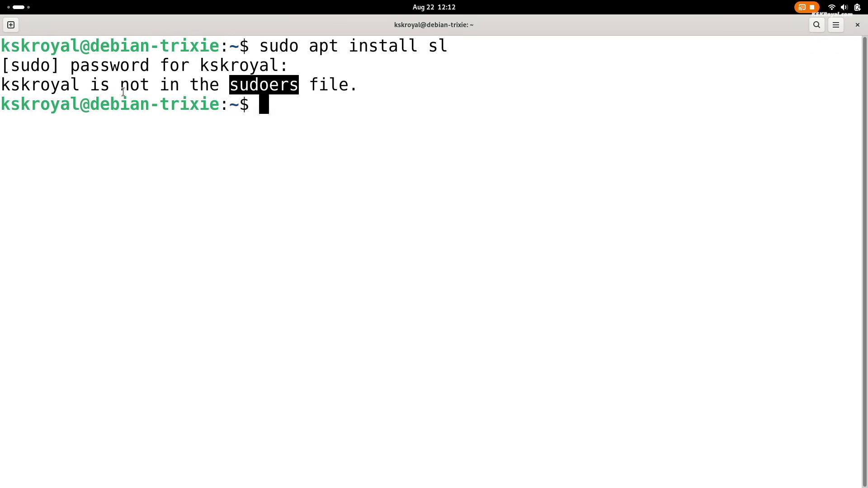
pyautogui.tripleClick(28, 85)
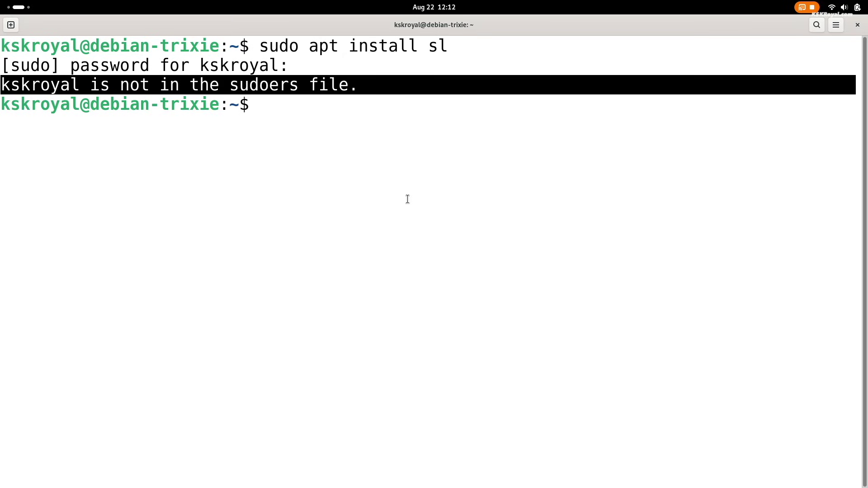
pyautogui.doubleClick(54, 87)
pyautogui.click(227, 97)
pyautogui.tripleClick(234, 92)
pyautogui.click(343, 224)
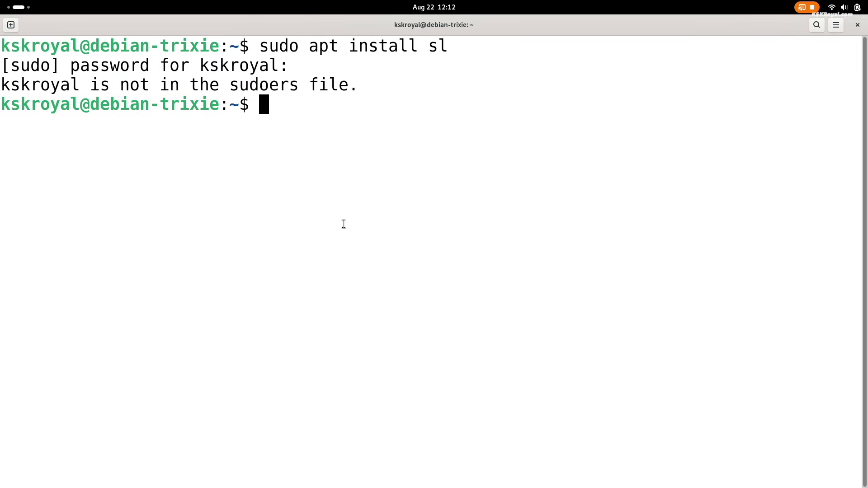
# Step: Clear the screen, become root with su - and the root password, and start visudo
pyautogui.hotkey('ctrl', 'l')
pyautogui.write('su -')
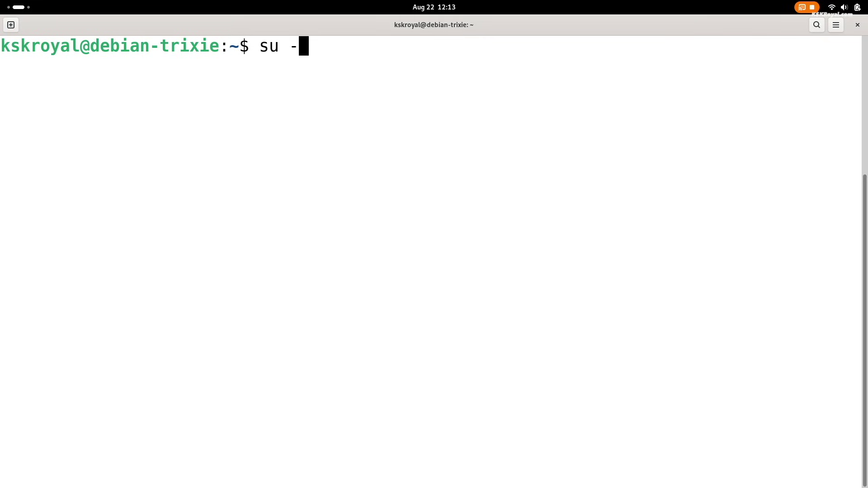
pyautogui.press('Return')
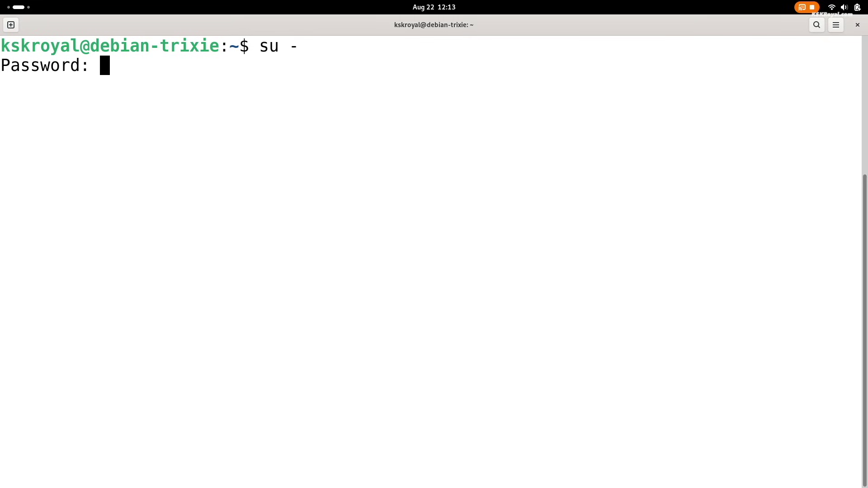
pyautogui.press('Return')
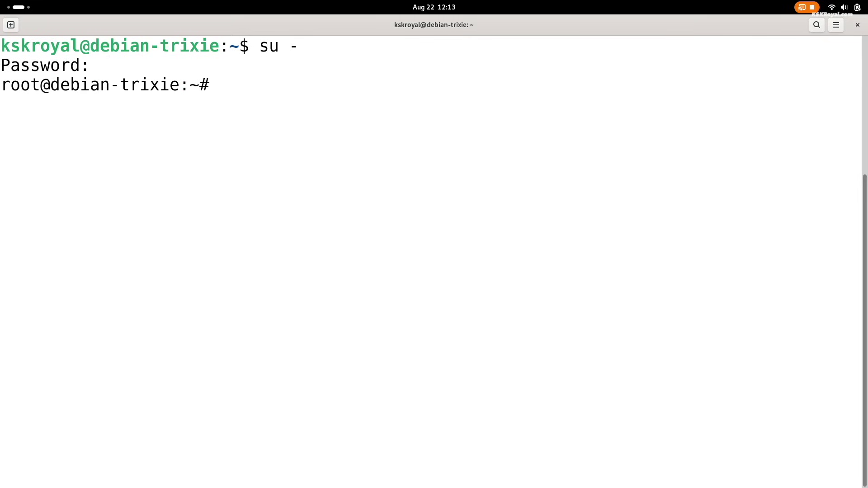
pyautogui.write('visudo')
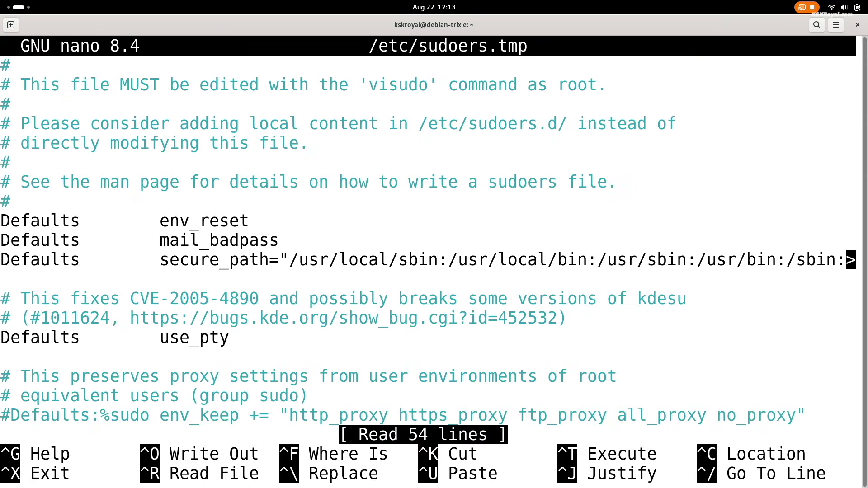
# Step: Add an ALL=(ALL:ALL) ALL line for the user account below root and save sudoers
pyautogui.press('Down')
pyautogui.press('Down')
pyautogui.press('Down')
pyautogui.press('Down')
pyautogui.press('Down')
pyautogui.press('Down')
pyautogui.press('Down')
pyautogui.press('Down')
pyautogui.press('Down')
pyautogui.press('Down')
pyautogui.press('Down')
pyautogui.press('Down')
pyautogui.press('Down')
pyautogui.press('Down')
pyautogui.press('Down')
pyautogui.press('Down')
pyautogui.press('Down')
pyautogui.press('Down')
pyautogui.press('Down')
pyautogui.press('Down')
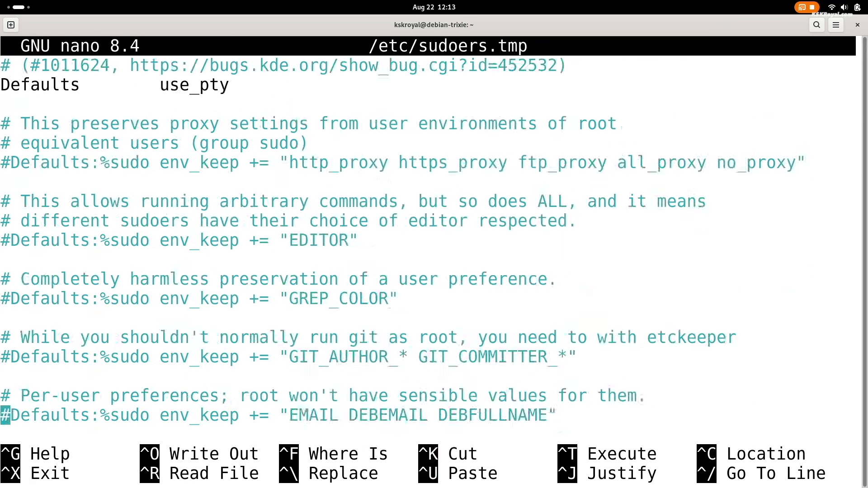
pyautogui.press('Down')
pyautogui.press('Down')
pyautogui.press('Down')
pyautogui.press('Down')
pyautogui.press('Down')
pyautogui.press('Up')
pyautogui.press('Up')
pyautogui.press('Up')
pyautogui.press('Up')
pyautogui.press('Up')
pyautogui.press('Up')
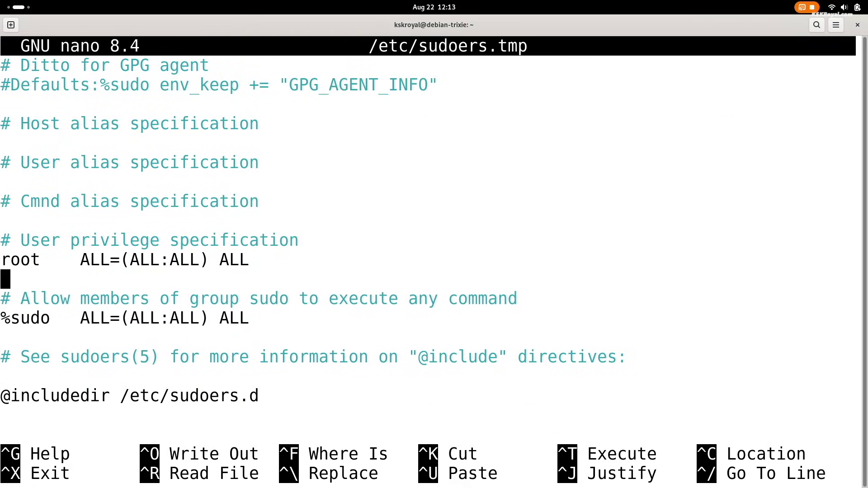
pyautogui.press('Return')
pyautogui.press('Return')
pyautogui.press('Up')
pyautogui.press('Up')
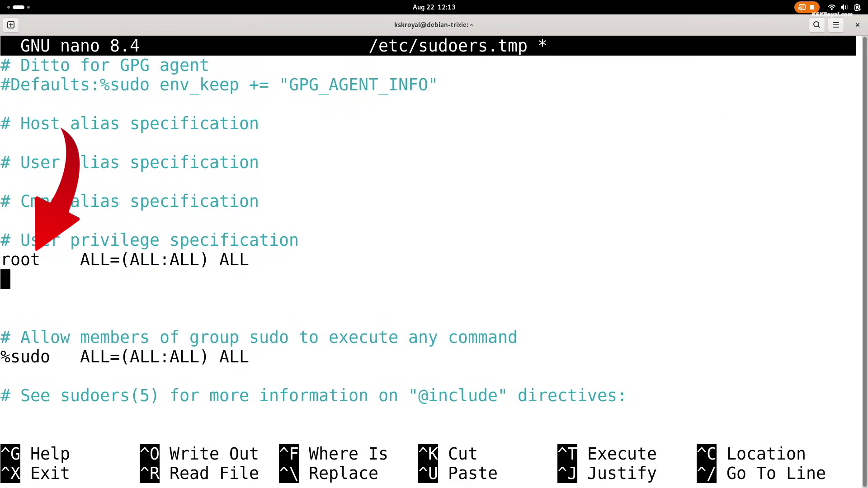
pyautogui.press('Up')
pyautogui.press('Down')
pyautogui.write('kskroyal ')
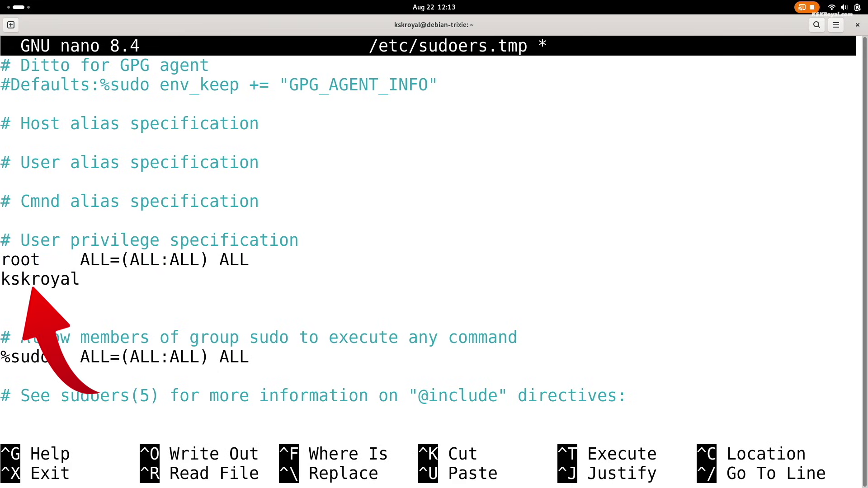
pyautogui.write('ALL=(ALL:ALL) ALL')
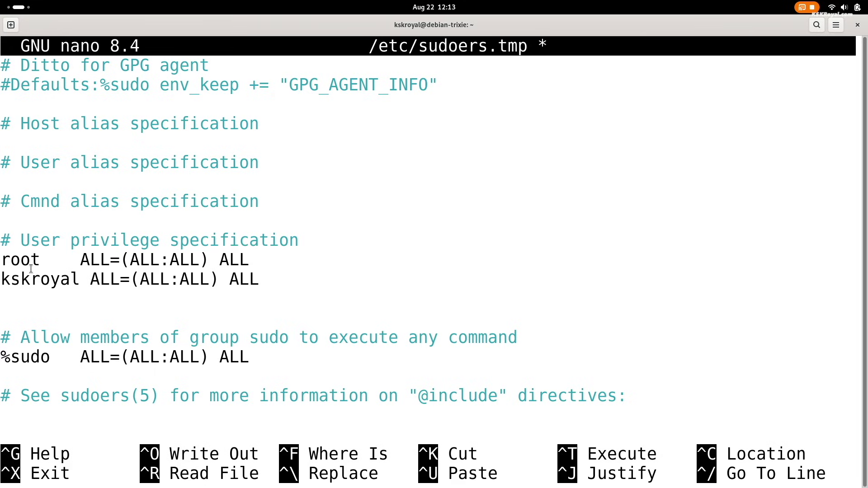
pyautogui.hotkey('ctrl', 'o')
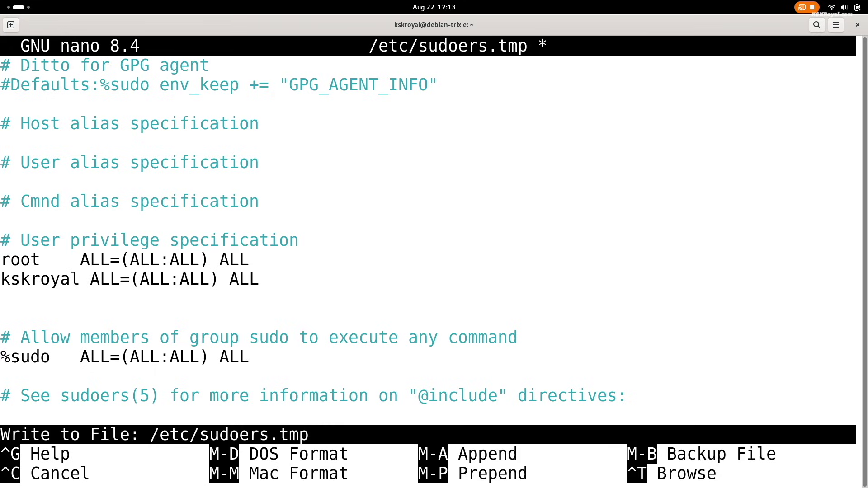
pyautogui.press('Return')
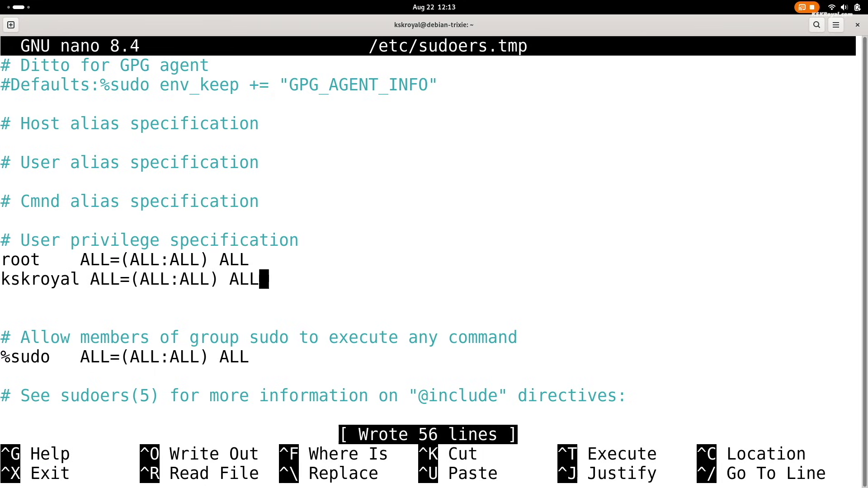
# Step: Leave visudo and the root shell, then run sudo apt update with the user's password
pyautogui.hotkey('ctrl', 'x')
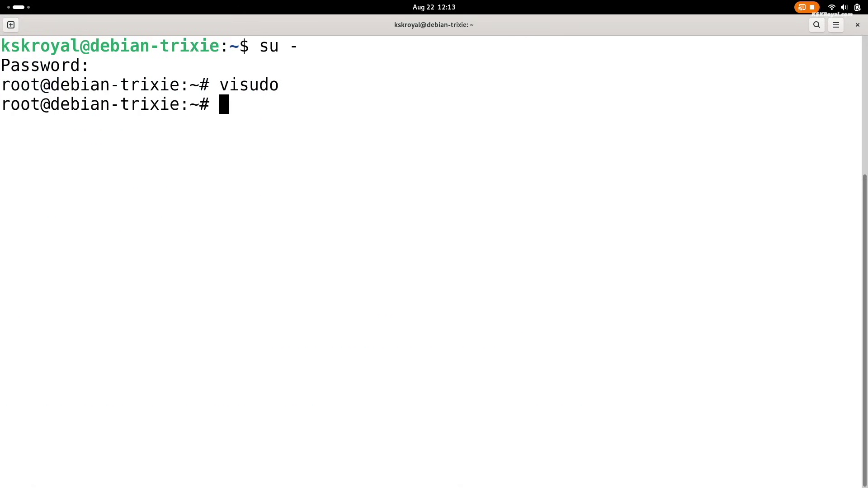
pyautogui.write('exit')
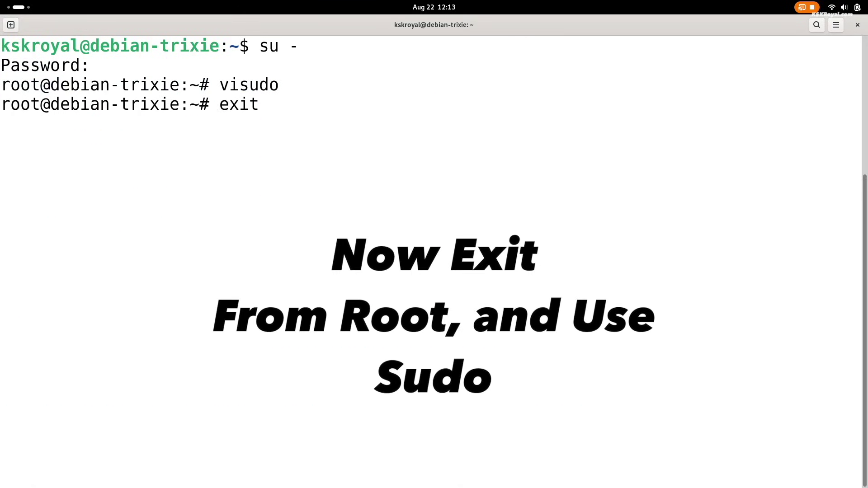
pyautogui.press('Return')
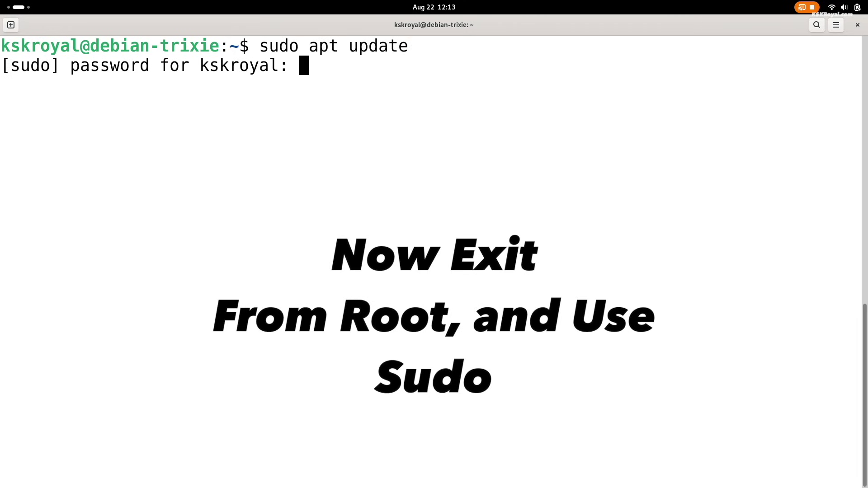
pyautogui.press('Return')
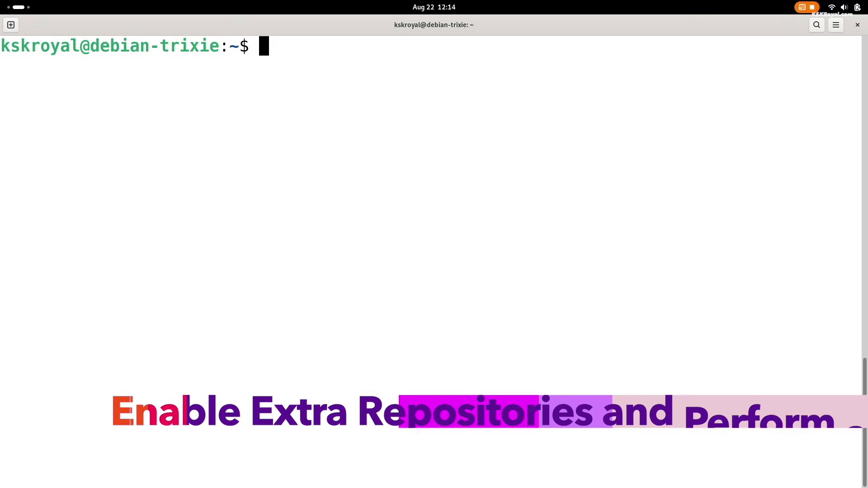
# Step: Try installing nvidia-detect with apt and highlight the package error
pyautogui.write('sudo apt install nvi')
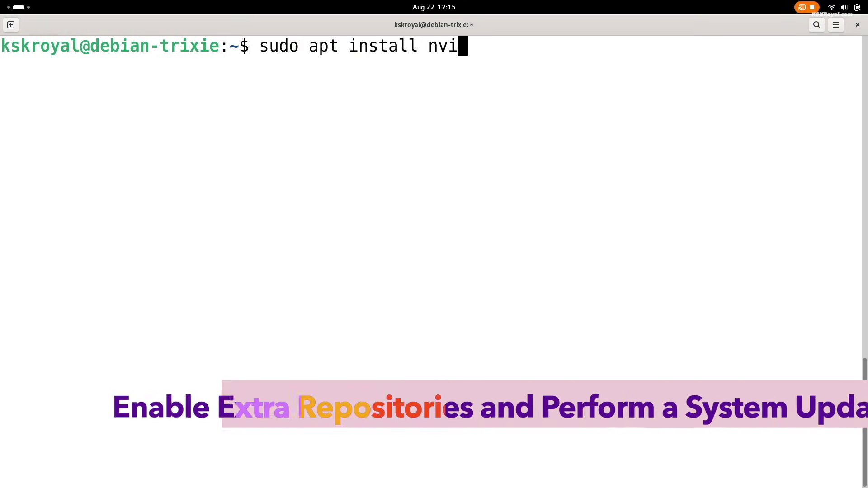
pyautogui.write('dia-detect')
pyautogui.press('Return')
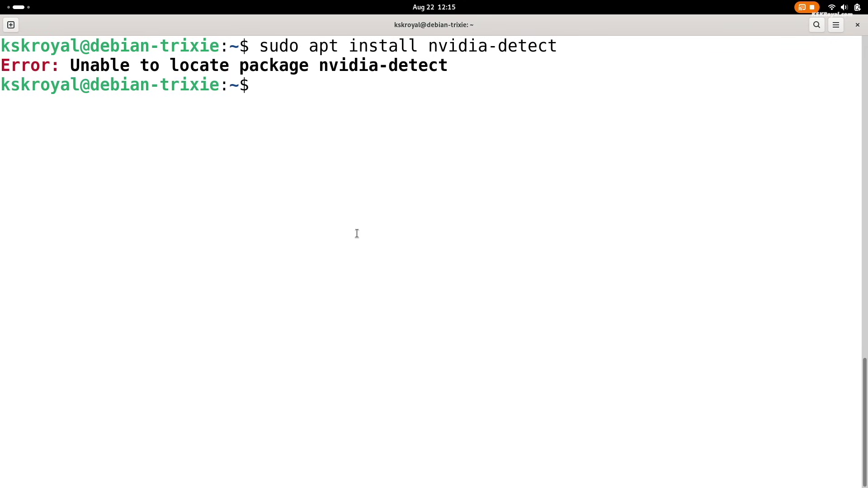
pyautogui.tripleClick(336, 72)
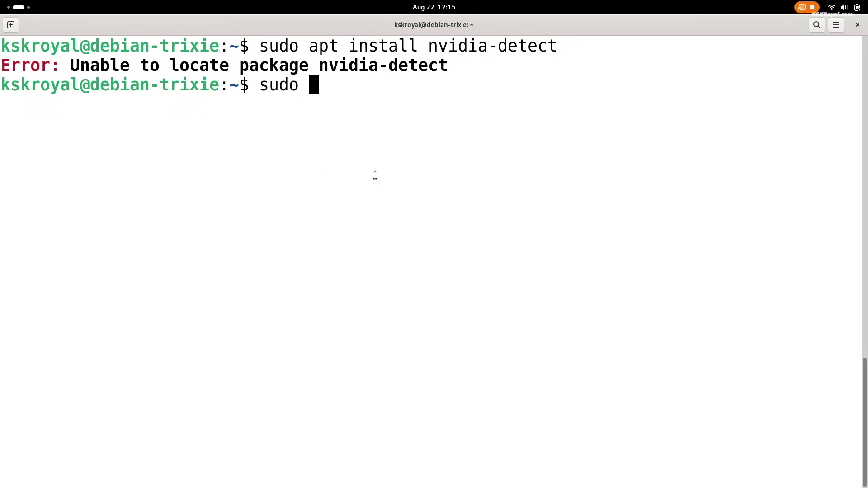
# Step: Copy /etc/apt/sources.list to sources.list.bak and list /etc/apt to verify it
pyautogui.write('cp /etc/')
pyautogui.write('at')
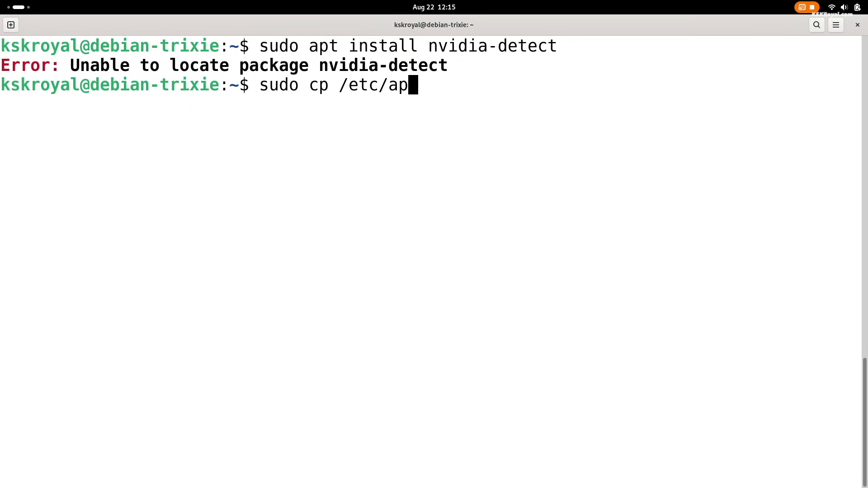
pyautogui.write('t/s')
pyautogui.press('Tab')
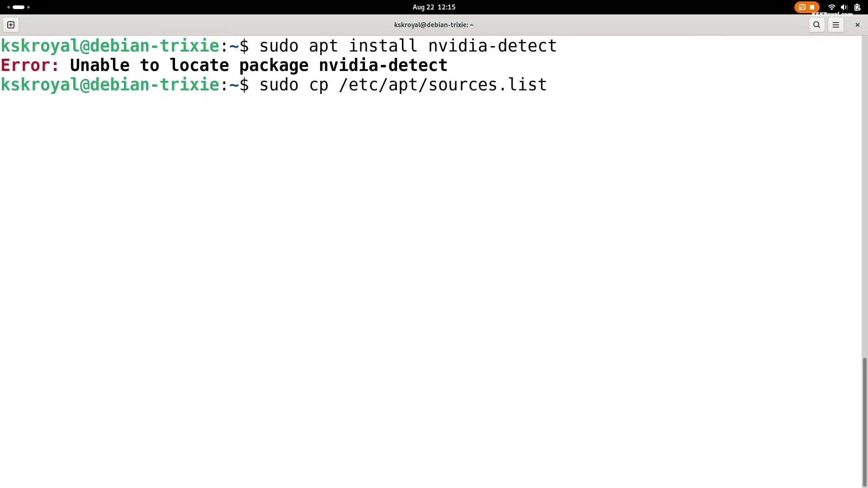
pyautogui.write('/etc/apt/s')
pyautogui.press('Tab')
pyautogui.write('.bak')
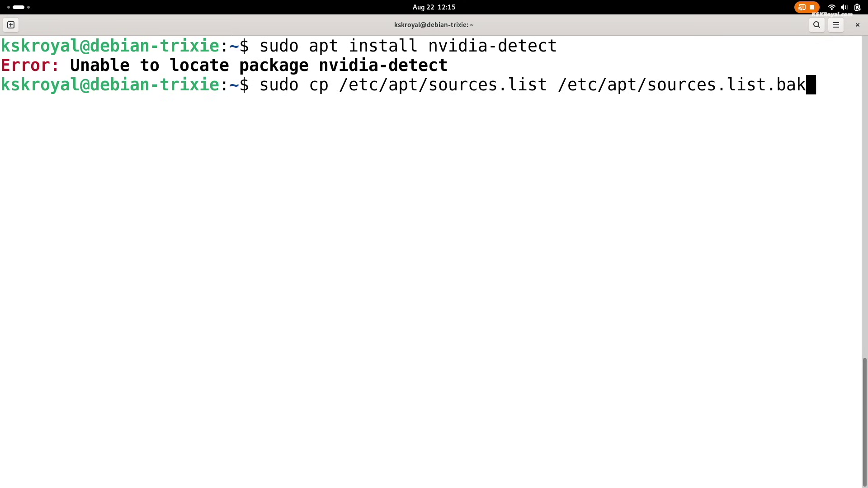
pyautogui.press('Return')
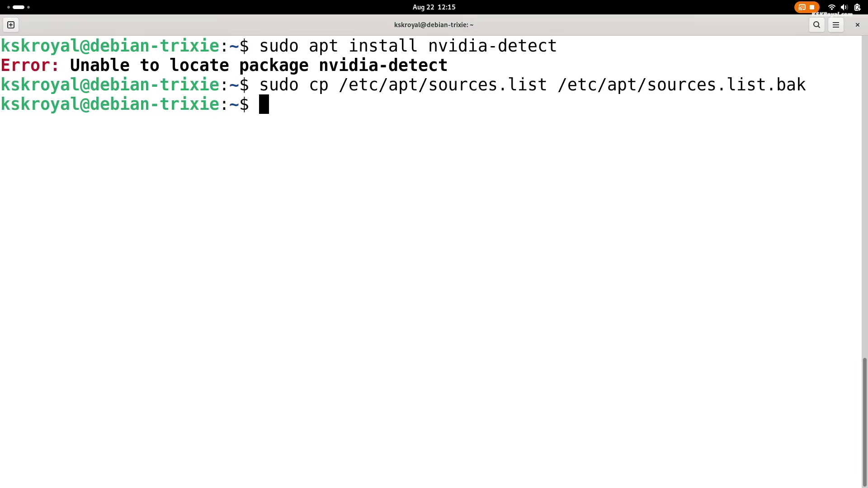
pyautogui.write('ls /etc/apt/')
pyautogui.press('Return')
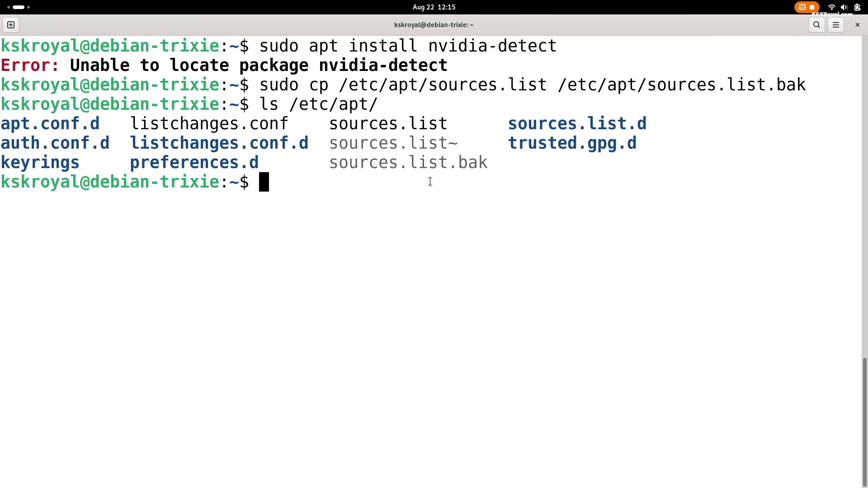
# Step: Open /etc/apt/sources.list in nano with sudo
pyautogui.doubleClick(429, 165)
pyautogui.click(471, 234)
pyautogui.write('sudo nano /etc/apt')
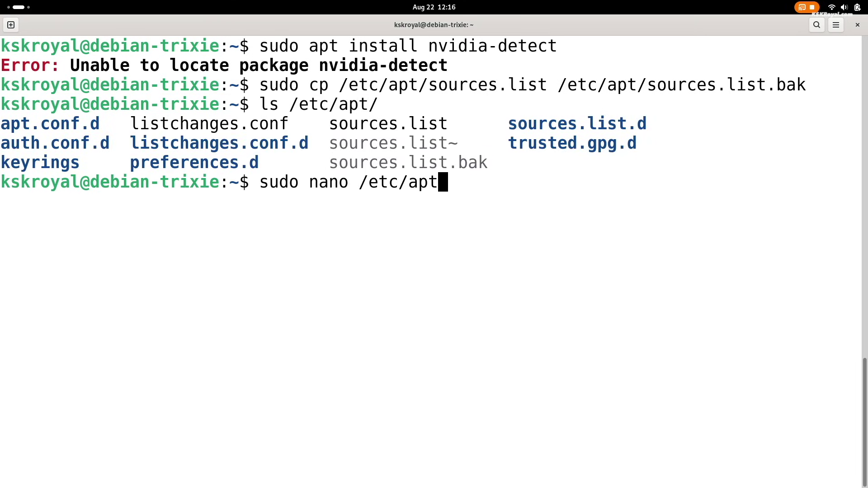
pyautogui.write('/sour')
pyautogui.press('Tab')
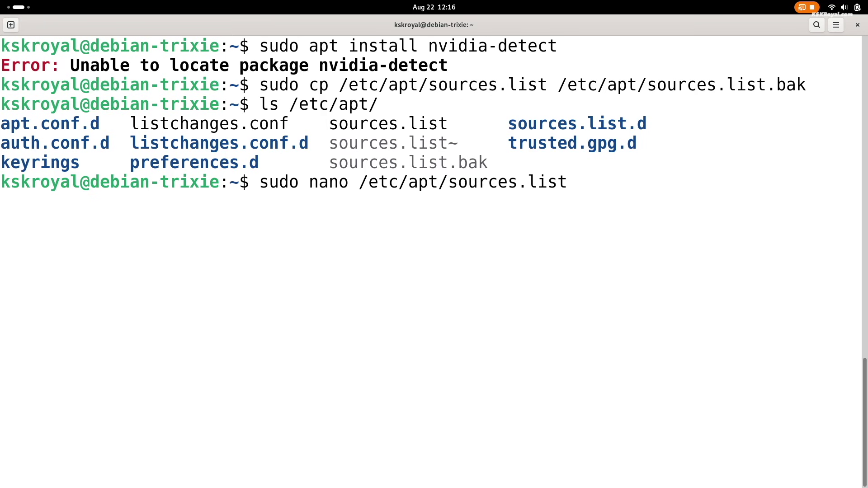
pyautogui.press('Return')
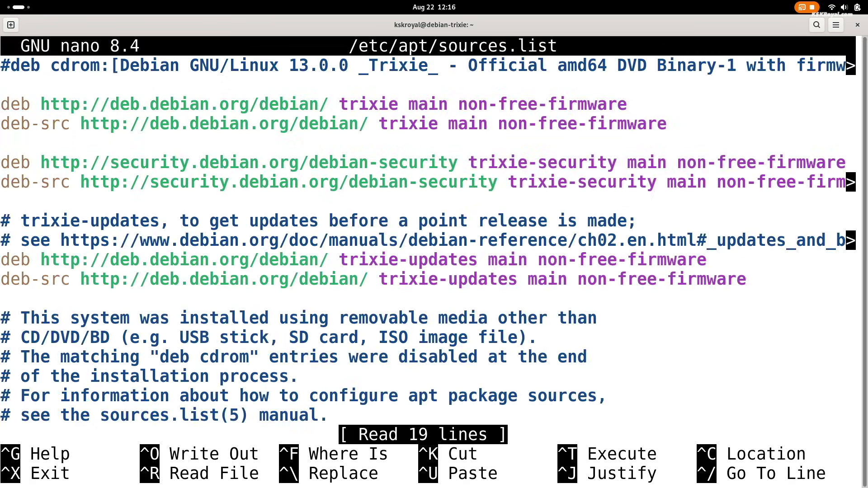
# Step: Comment out the existing repository lines, including security and trixie-updates, with #
pyautogui.press('Down')
pyautogui.press('Down')
pyautogui.press('Down')
pyautogui.press('Down')
pyautogui.press('Down')
pyautogui.press('Down')
pyautogui.press('Down')
pyautogui.press('Down')
pyautogui.press('Down')
pyautogui.press('Up')
pyautogui.press('Up')
pyautogui.press('Up')
pyautogui.press('Up')
pyautogui.press('Up')
pyautogui.press('Up')
pyautogui.press('Up')
pyautogui.write('#')
pyautogui.press('Down')
pyautogui.press('Left')
pyautogui.write('#')
pyautogui.press('Down')
pyautogui.press('Left')
pyautogui.press('Right')
pyautogui.press('Right')
pyautogui.write('#')
pyautogui.press('Down')
pyautogui.press('Left')
pyautogui.write('#')
pyautogui.press('Down')
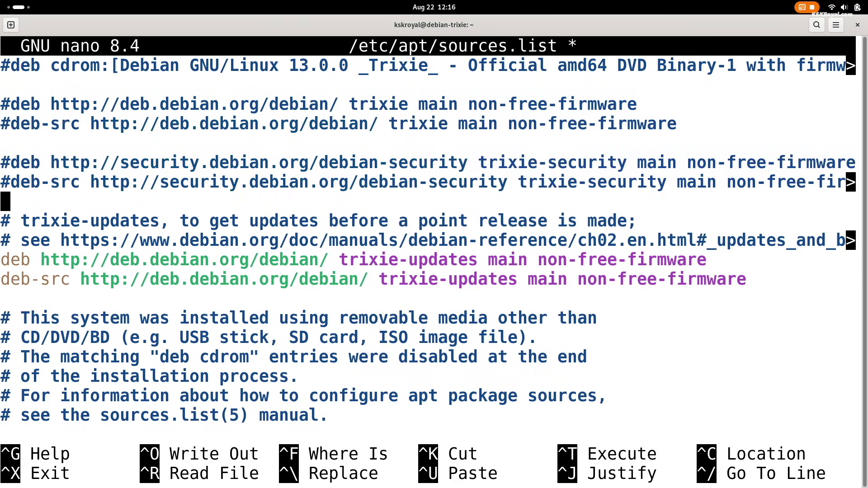
pyautogui.press('Down')
pyautogui.press('Down')
pyautogui.press('Down')
pyautogui.press('Down')
pyautogui.write('#')
pyautogui.press('Down')
pyautogui.press('Left')
pyautogui.write('#')
pyautogui.press('Down')
pyautogui.press('Down')
pyautogui.press('Down')
pyautogui.press('Down')
pyautogui.press('Down')
pyautogui.press('Down')
pyautogui.press('Down')
pyautogui.press('Down')
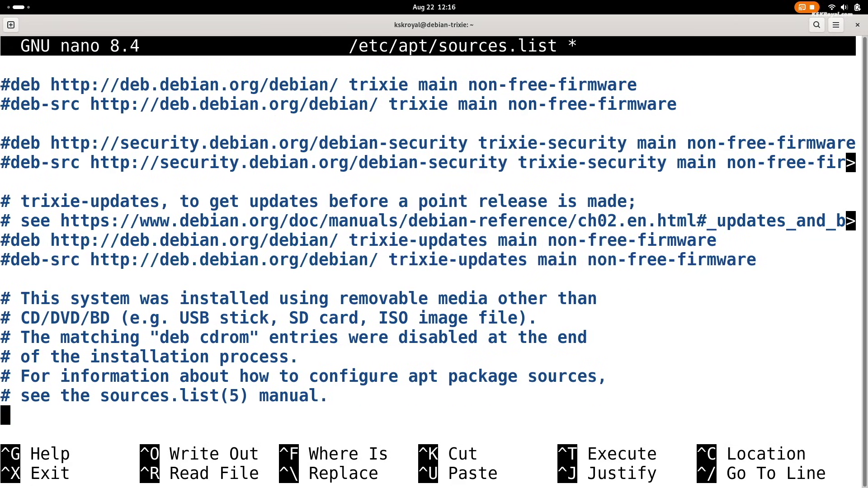
# Step: Add a '#Main Contrib and Non Free Repos List' heading and paste six new repository lines
pyautogui.press('Return')
pyautogui.press('Return')
pyautogui.write('#Main Contrib and Non Free Repos List')
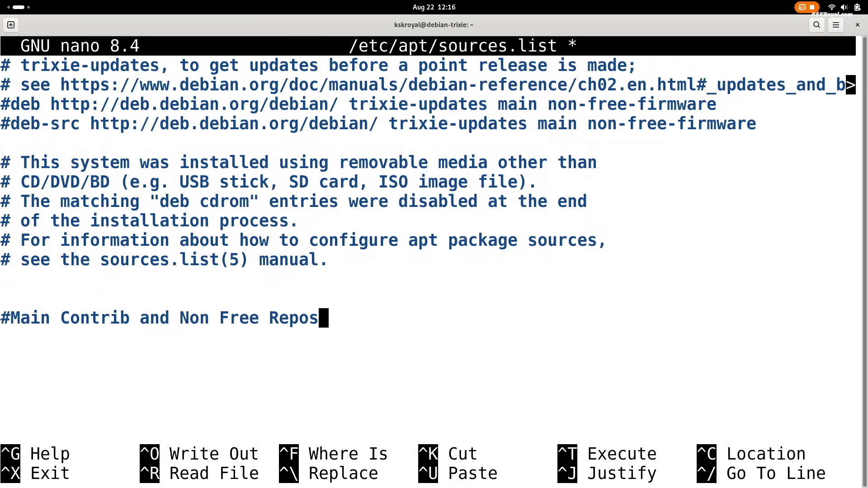
pyautogui.press('Return')
pyautogui.press('Return')
pyautogui.press('Return')
pyautogui.press('BackSpace')
pyautogui.scroll(-4, 434, 235)
pyautogui.hotkey('ctrl', 'shift', 'v')
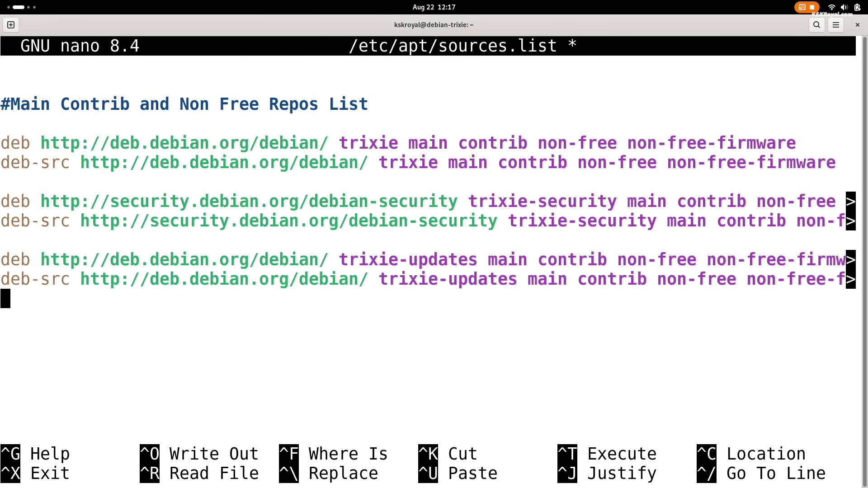
pyautogui.hotkey('ctrl', '-')
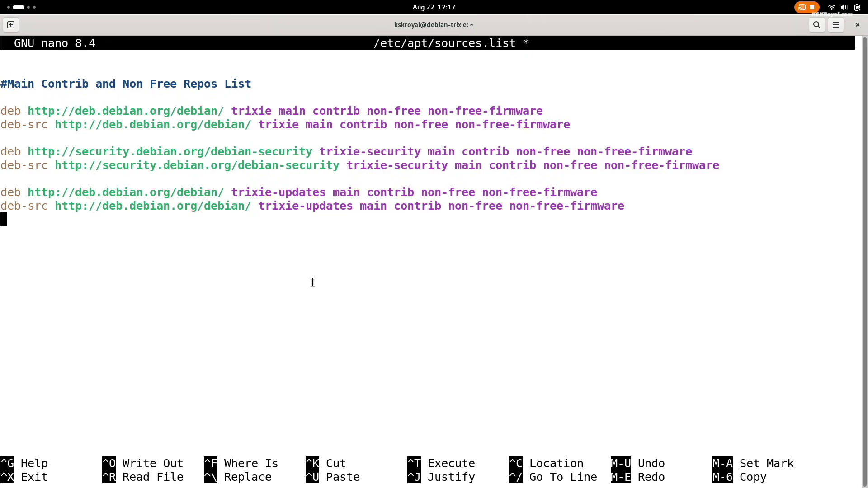
# Step: Save sources.list, exit nano, and clear the terminal
pyautogui.hotkey('ctrl', 'o')
pyautogui.press('Return')
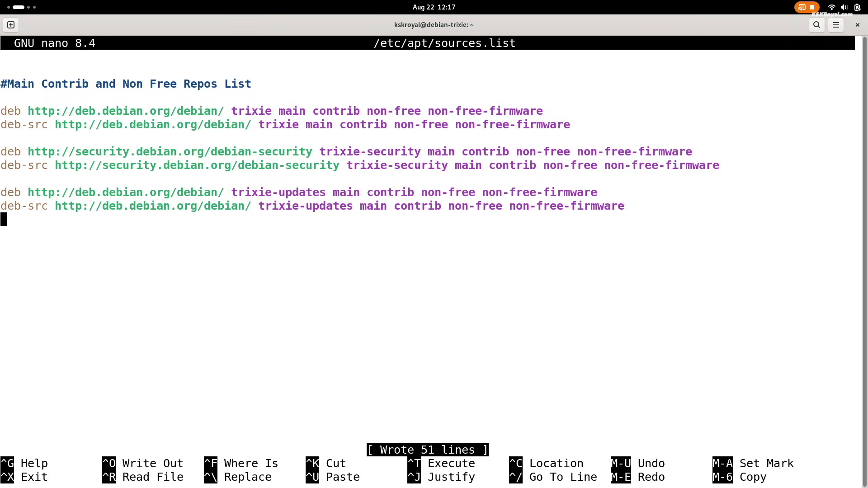
pyautogui.hotkey('ctrl', 'x')
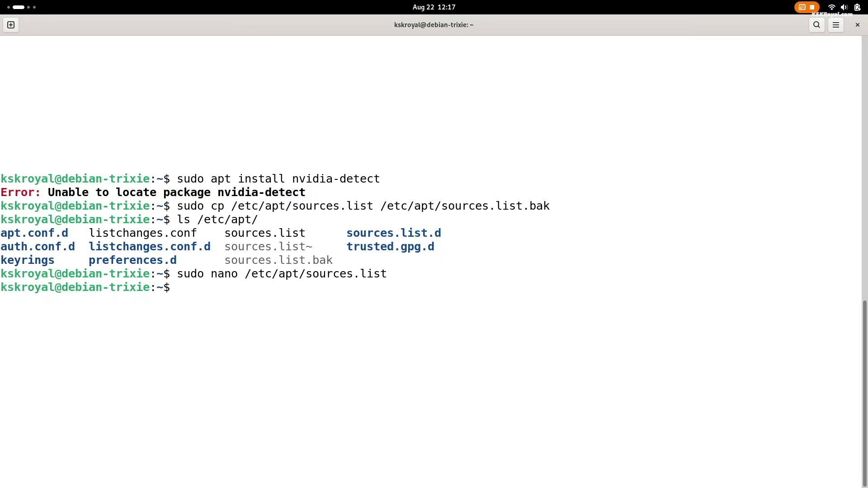
pyautogui.hotkey('ctrl', '+')
pyautogui.hotkey('ctrl', '+')
pyautogui.hotkey('ctrl', 'l')
# Step: Run sudo apt update followed by sudo apt upgrade
pyautogui.write('sudo apt update')
pyautogui.press('Return')
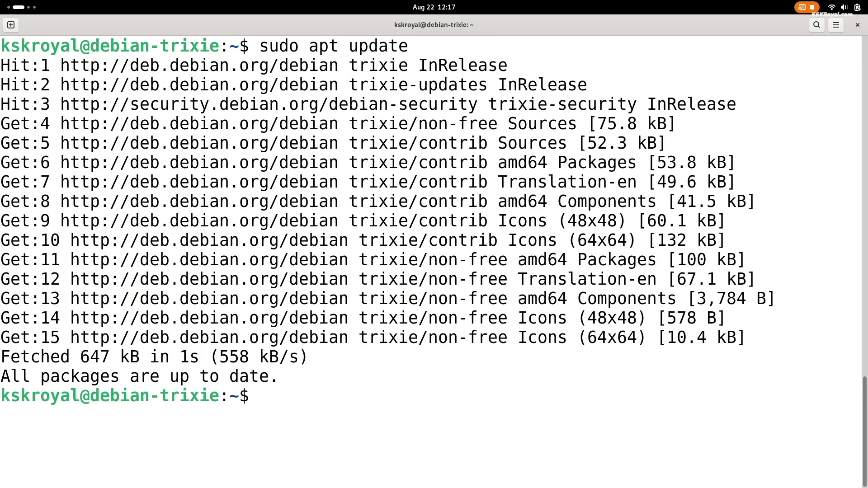
pyautogui.write('sudo apt upgrade')
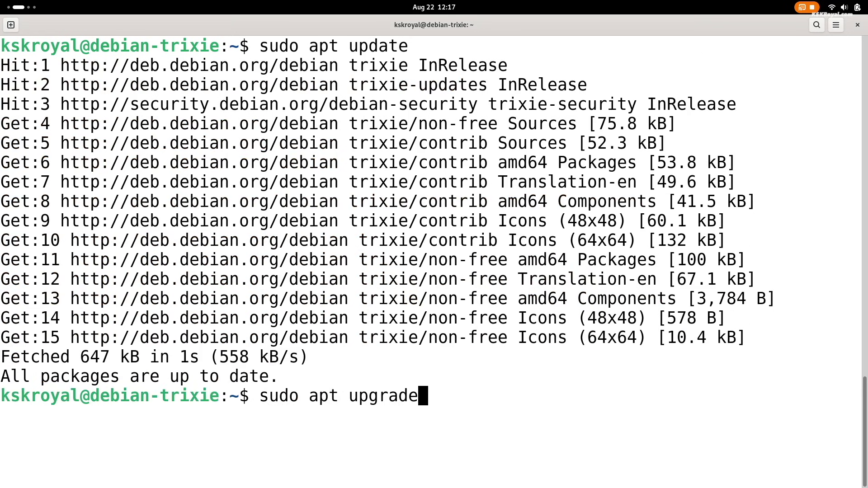
pyautogui.press('Return')
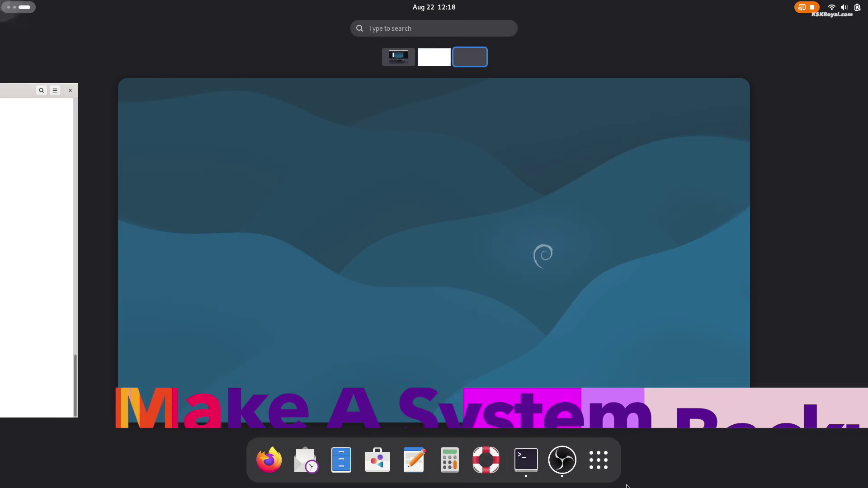
# Step: Browse the System and Utilities app folders, then open the software store
pyautogui.click(606, 458)
pyautogui.click(566, 292)
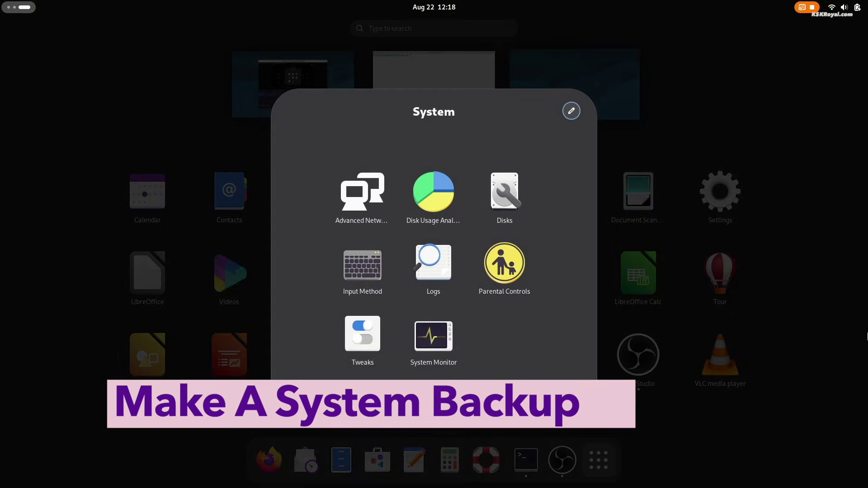
pyautogui.click(795, 288)
pyautogui.click(475, 278)
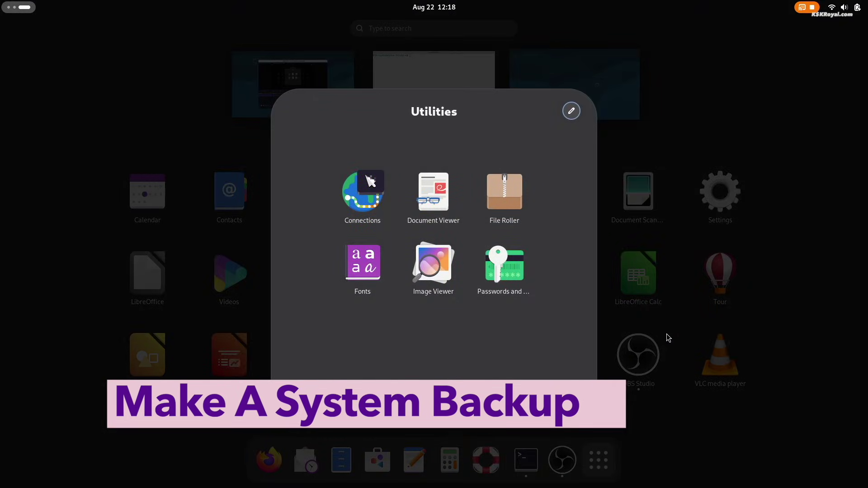
pyautogui.click(788, 337)
pyautogui.click(378, 460)
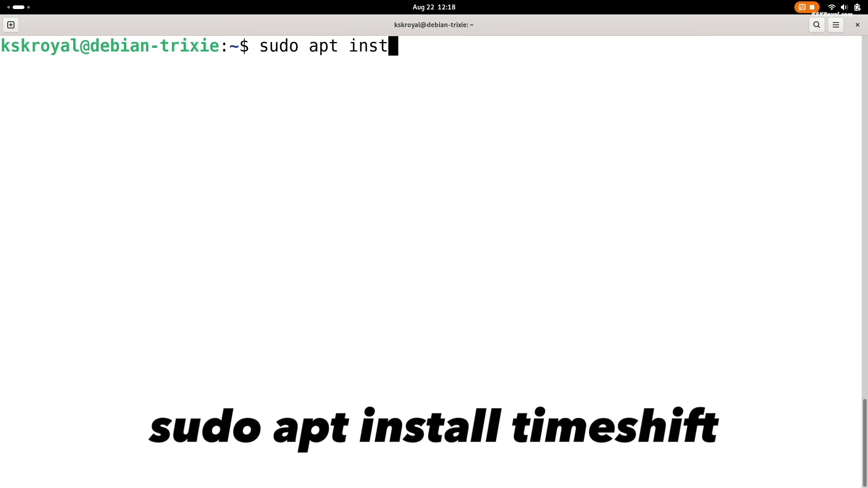
# Step: Install Timeshift with apt, confirming with y, and launch it from the app grid
pyautogui.write('all timeshift')
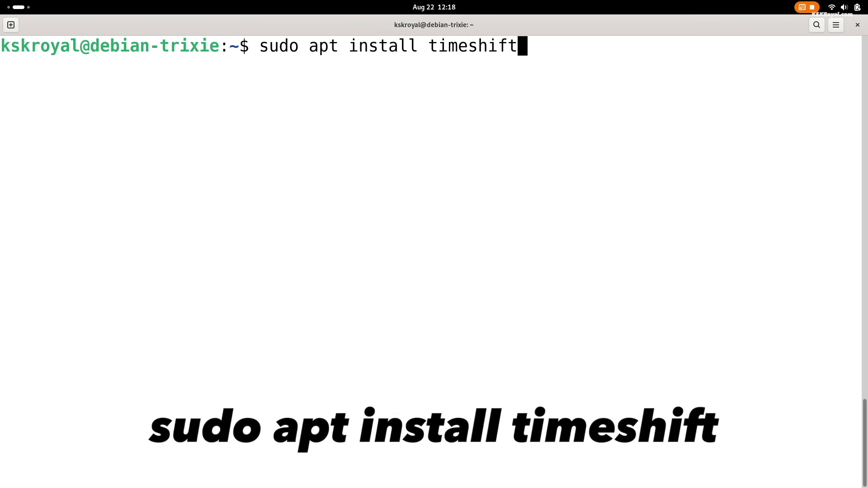
pyautogui.write('y')
pyautogui.press('Return')
pyautogui.press('super')
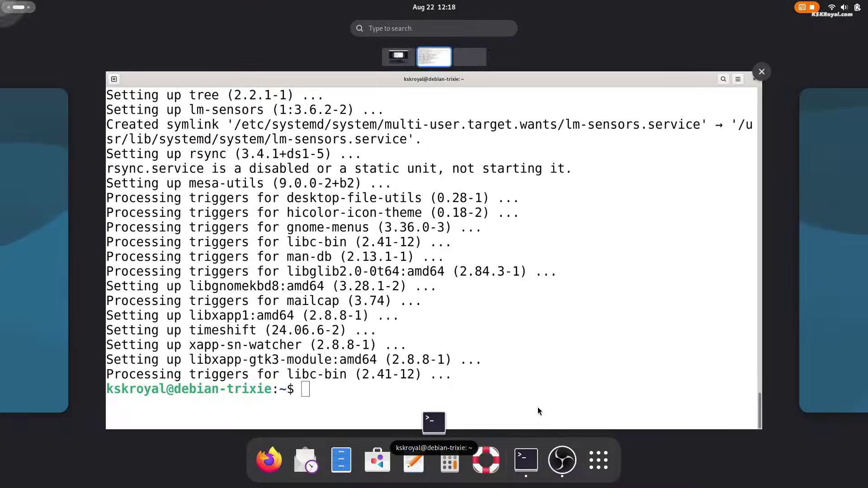
pyautogui.click(599, 461)
pyautogui.scroll(-1, 743, 335)
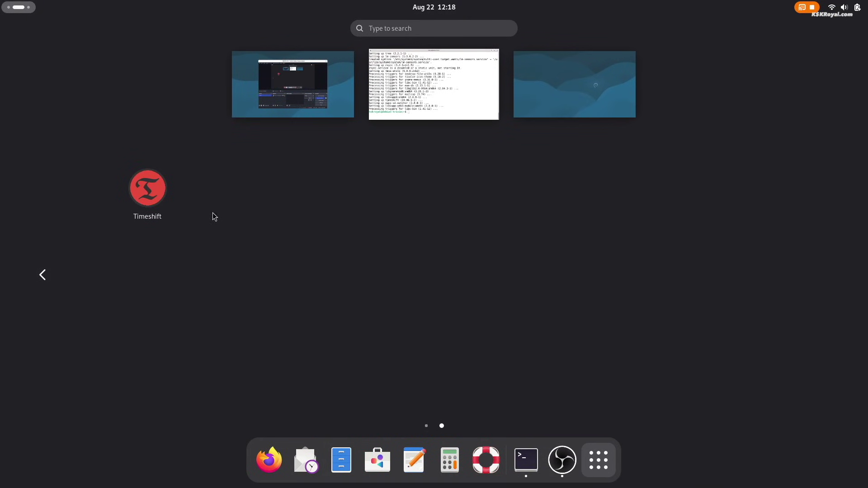
pyautogui.click(164, 188)
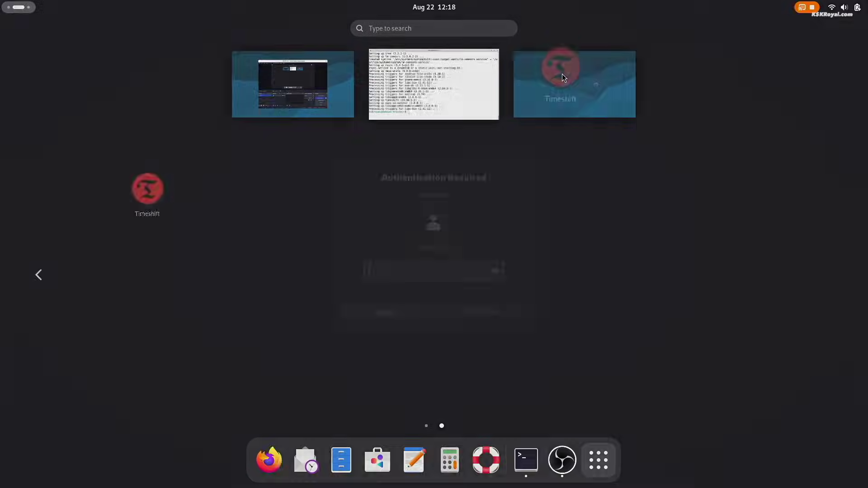
# Step: Authenticate and choose RSYNC snapshots stored on nvme0n1p6, keeping the default schedule
pyautogui.write('•••')
pyautogui.press('Return')
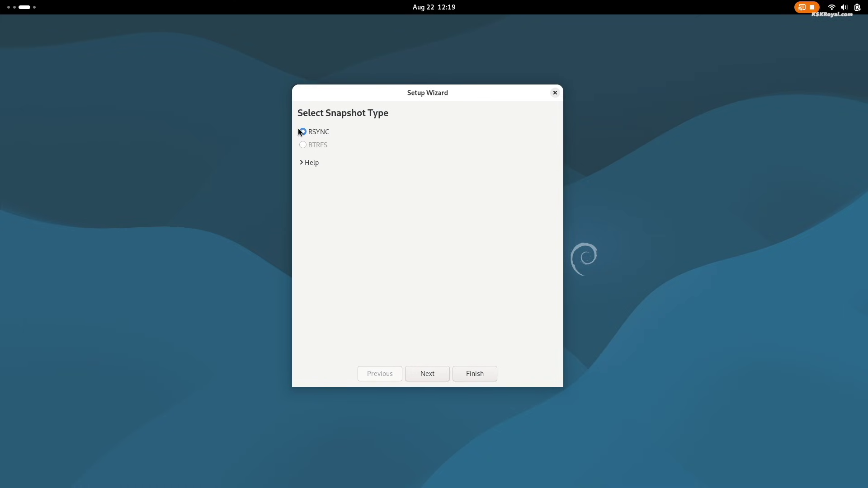
pyautogui.click(420, 375)
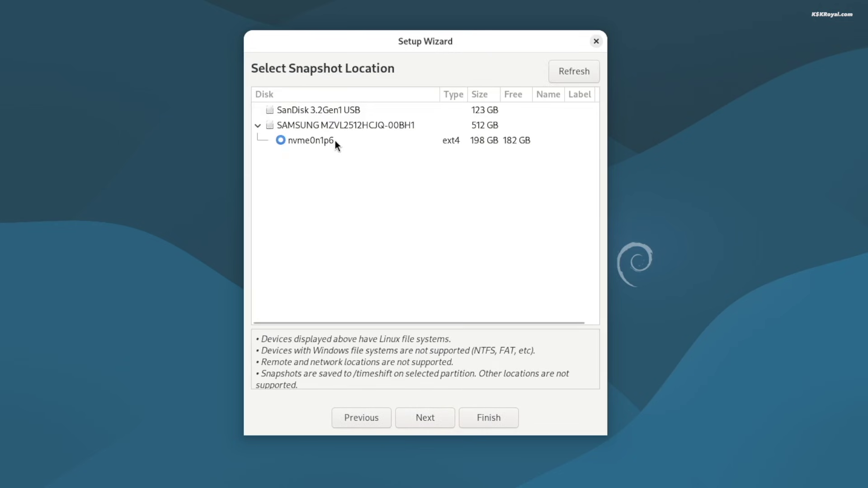
pyautogui.click(335, 140)
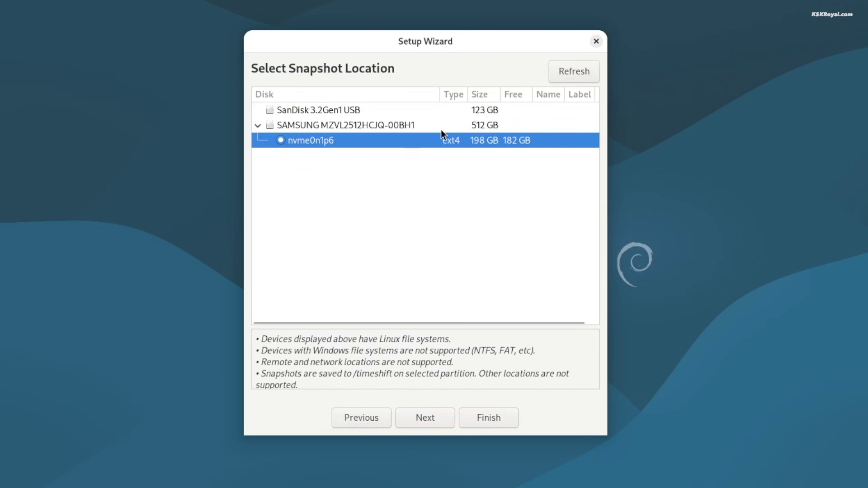
pyautogui.click(442, 416)
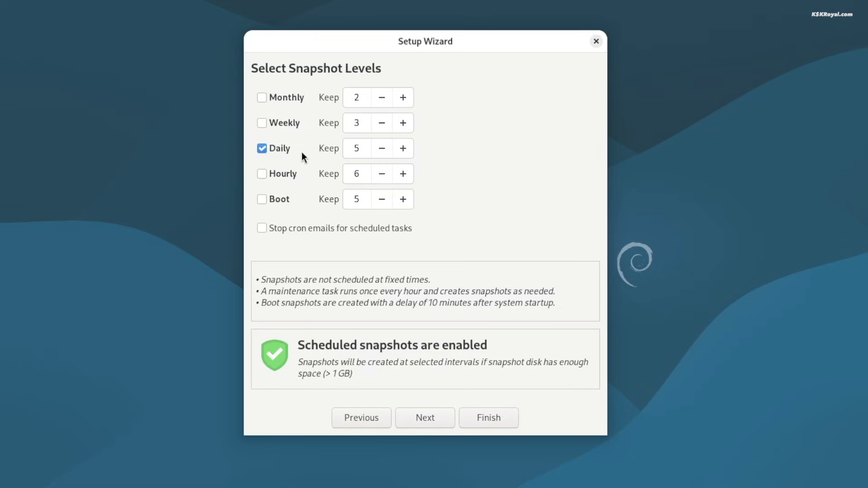
pyautogui.click(420, 419)
# Step: Set root and user home folders to Include All Files, finish the wizard, and click Create
pyautogui.click(324, 129)
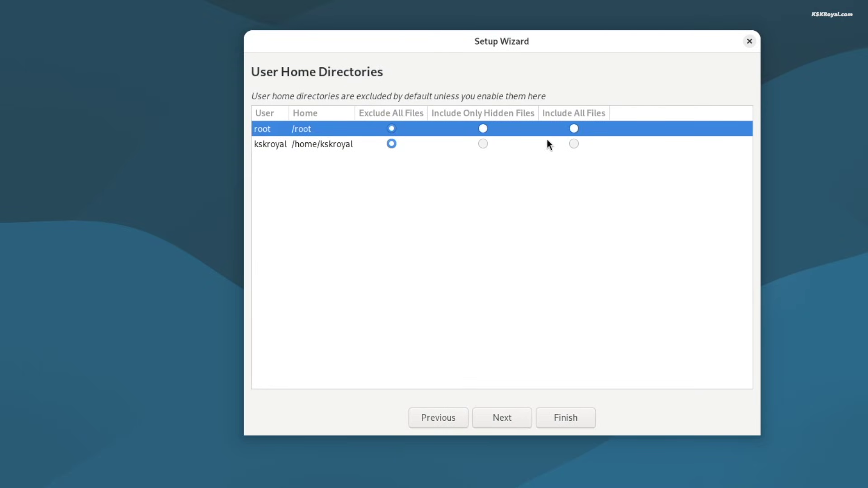
pyautogui.click(575, 129)
pyautogui.click(343, 144)
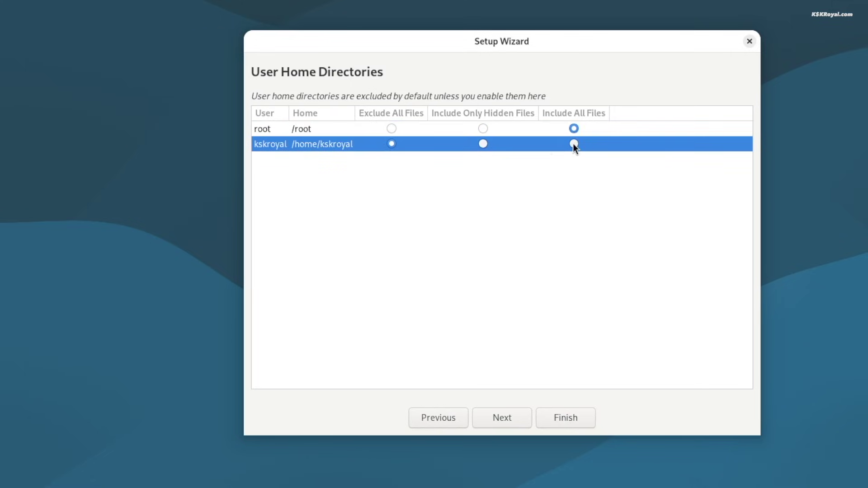
pyautogui.click(544, 128)
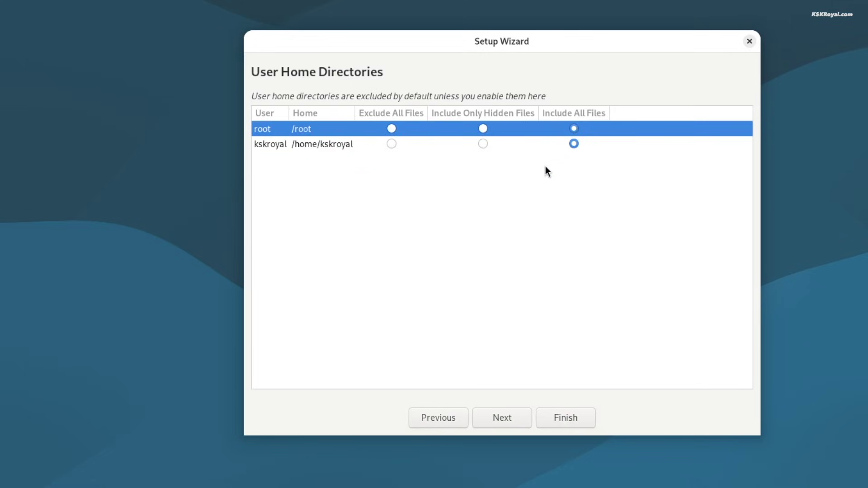
pyautogui.click(546, 143)
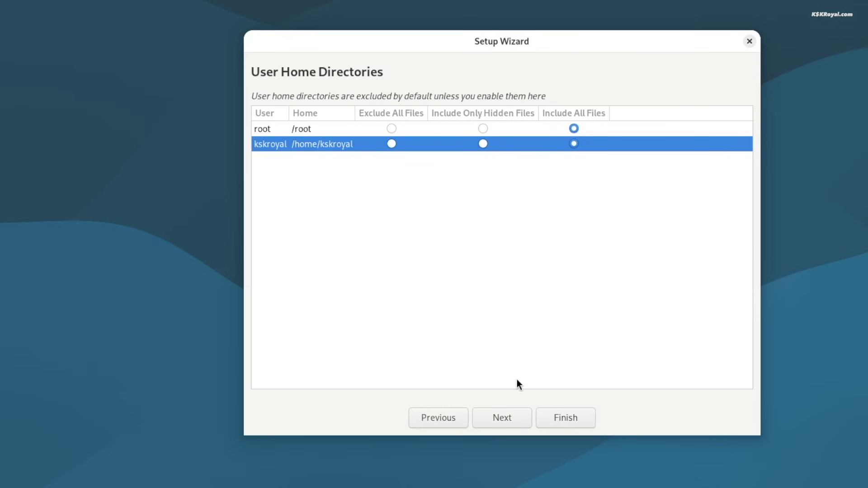
pyautogui.click(513, 423)
pyautogui.click(571, 415)
pyautogui.click(217, 115)
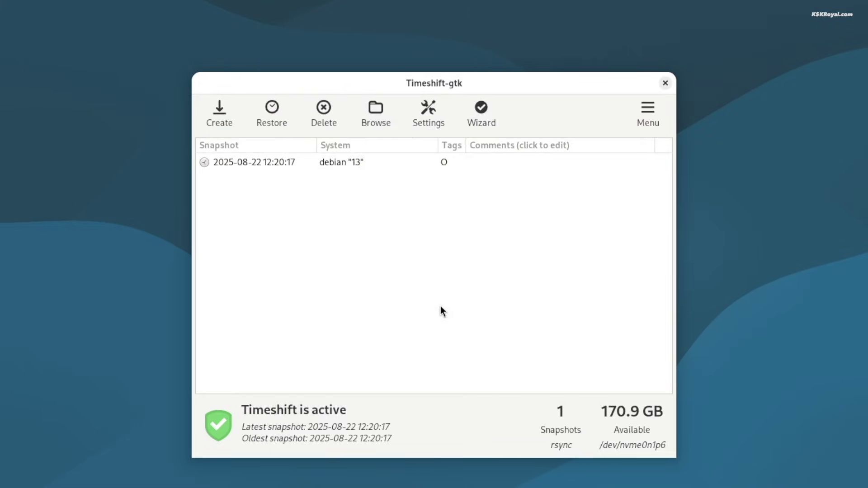
pyautogui.click(337, 167)
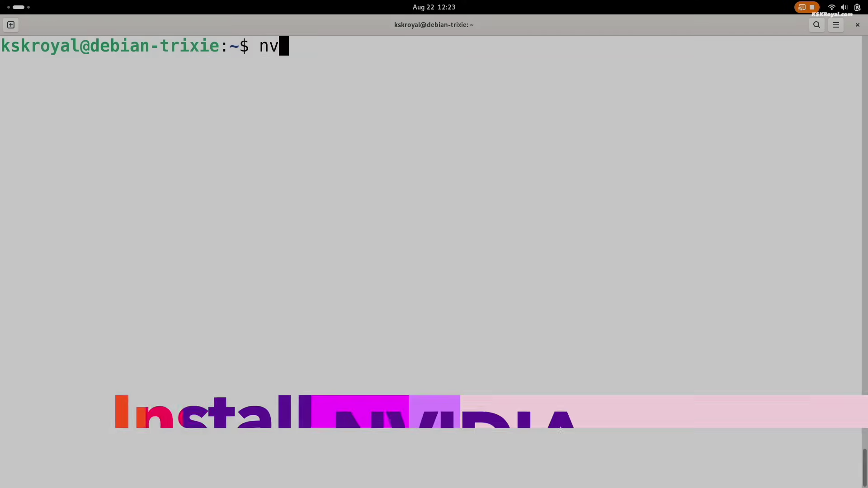
# Step: Run the NVIDIA detection command and highlight the card name and the Tesla 535 support line
pyautogui.write('idia-detect')
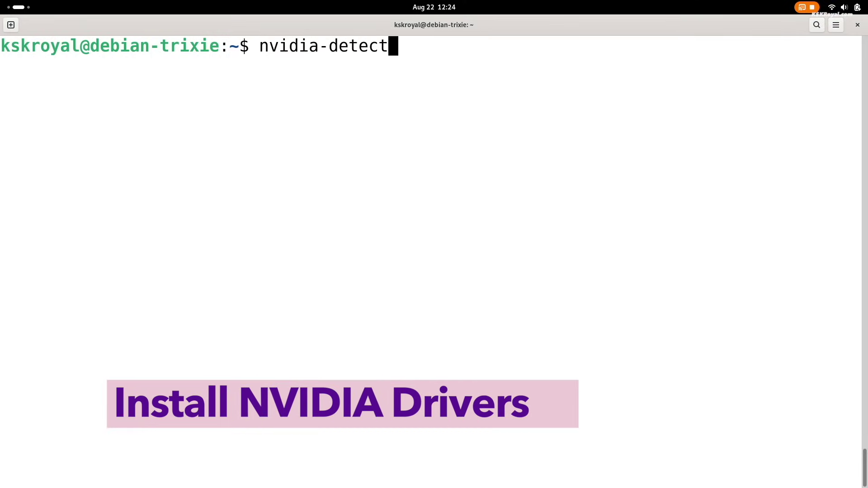
pyautogui.press('Return')
pyautogui.moveTo(159, 143); pyautogui.dragTo(756, 143)
pyautogui.click(371, 162)
pyautogui.tripleClick(371, 162)
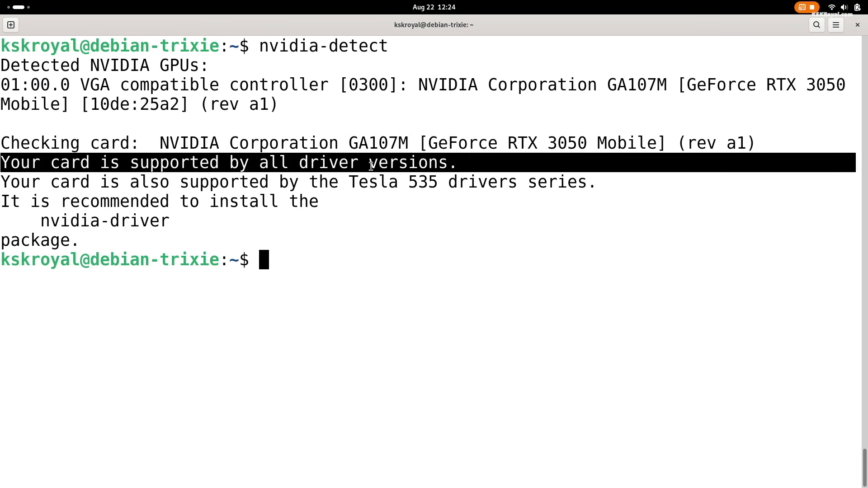
pyautogui.tripleClick(352, 187)
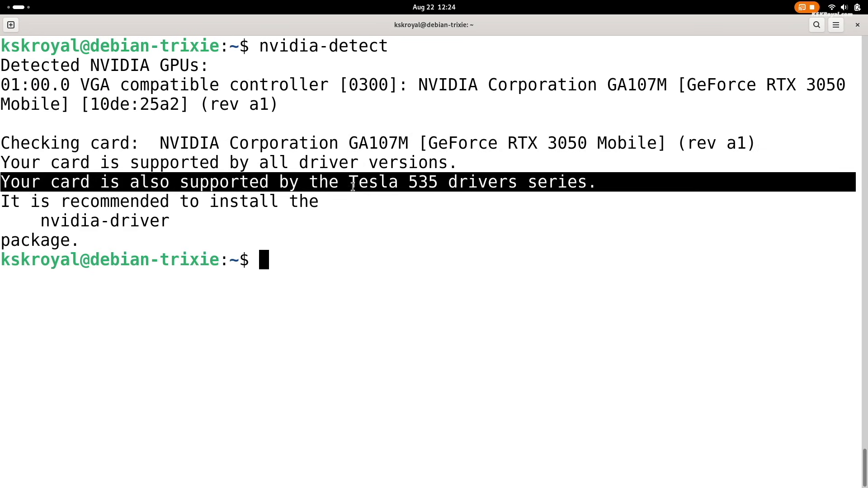
pyautogui.moveTo(352, 187); pyautogui.dragTo(419, 187)
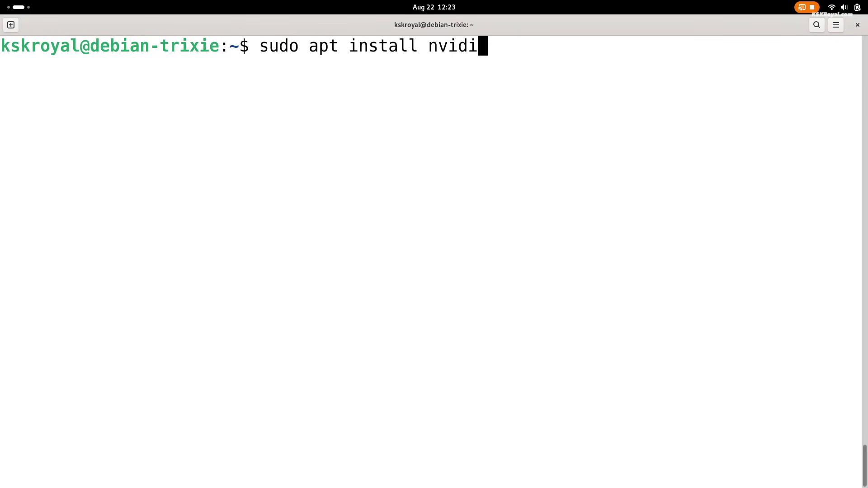
# Step: Install nvidia-detect and run it to identify the GeForce RTX 3050 Mobile at bus 01:00.0
pyautogui.write('a-detect')
pyautogui.press('Return')
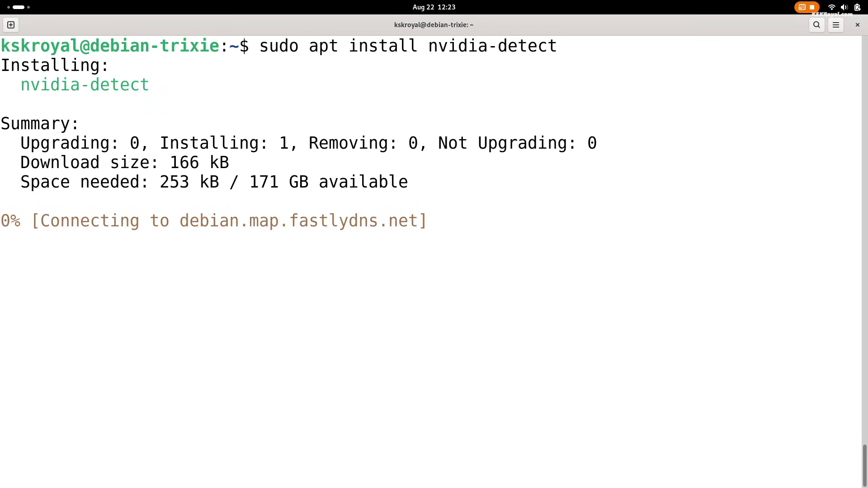
pyautogui.write('n')
pyautogui.hotkey('ctrl', 'l')
pyautogui.write('vidia-detect')
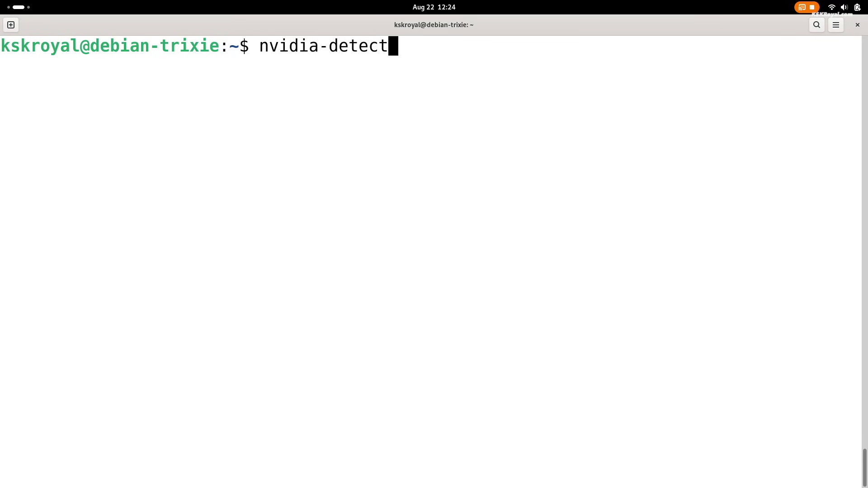
pyautogui.press('Return')
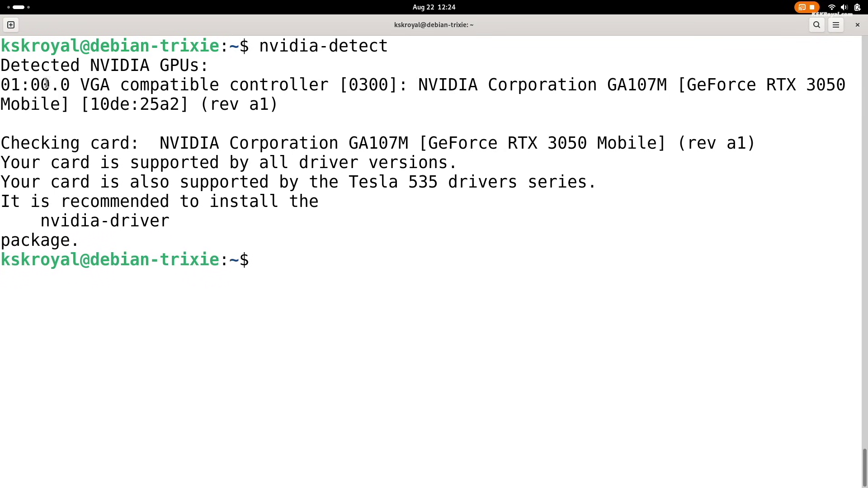
pyautogui.moveTo(2, 87); pyautogui.dragTo(68, 86)
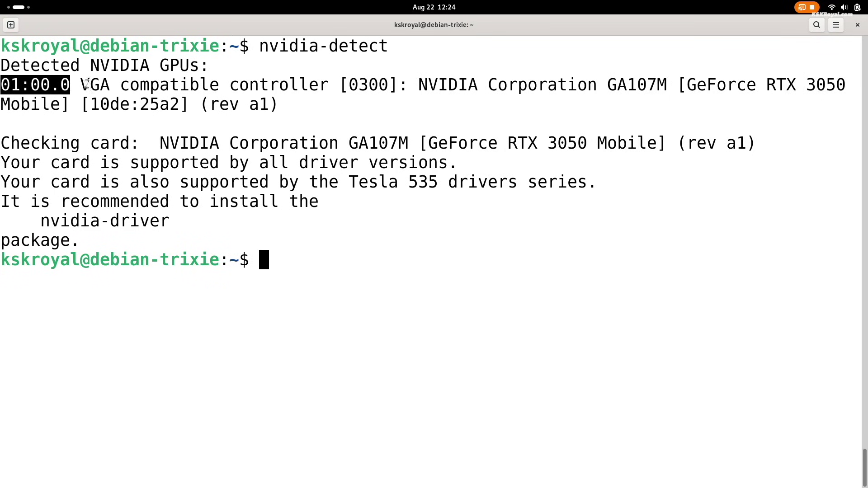
pyautogui.moveTo(685, 83); pyautogui.dragTo(63, 105)
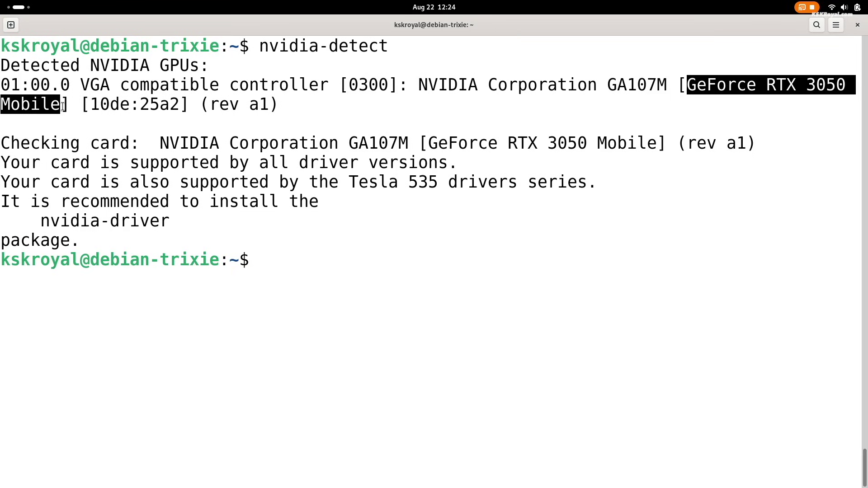
# Step: Install gcc, make, cmake, dkms and linux-headers-$(uname -r) with sudo apt, answering y
pyautogui.click(76, 113)
pyautogui.write('sudo apt install gcc m')
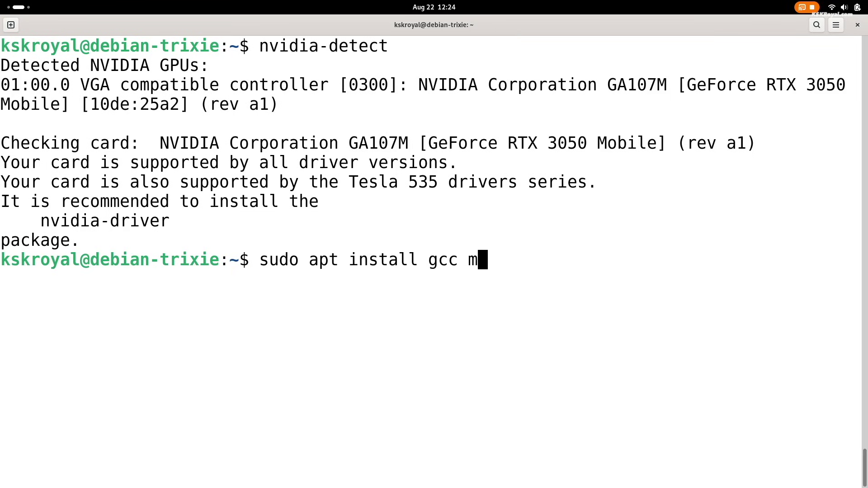
pyautogui.write('ake cmake dkms ')
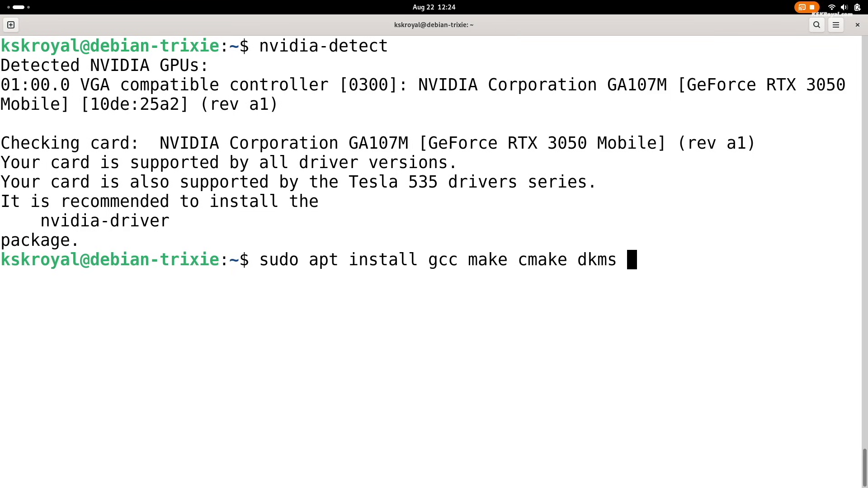
pyautogui.write('linux-hea')
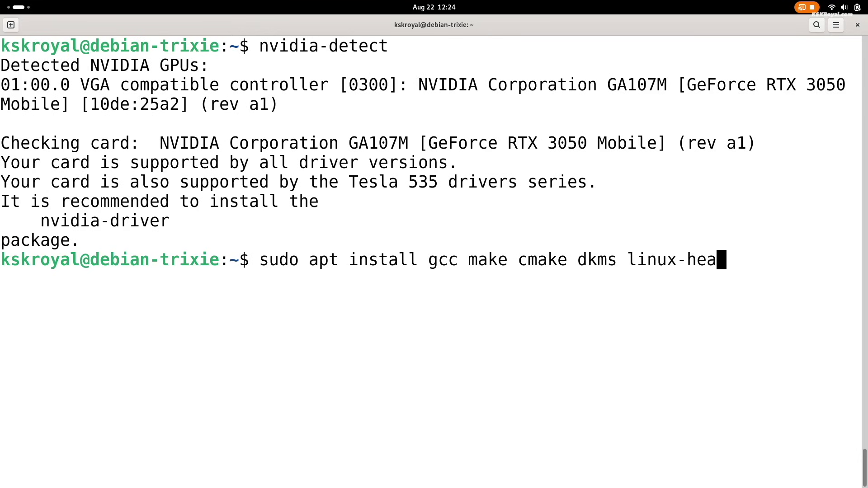
pyautogui.write('ders-$(unam)')
pyautogui.press('Left')
pyautogui.write('unm')
pyautogui.press('BackSpace')
pyautogui.write('ame -r')
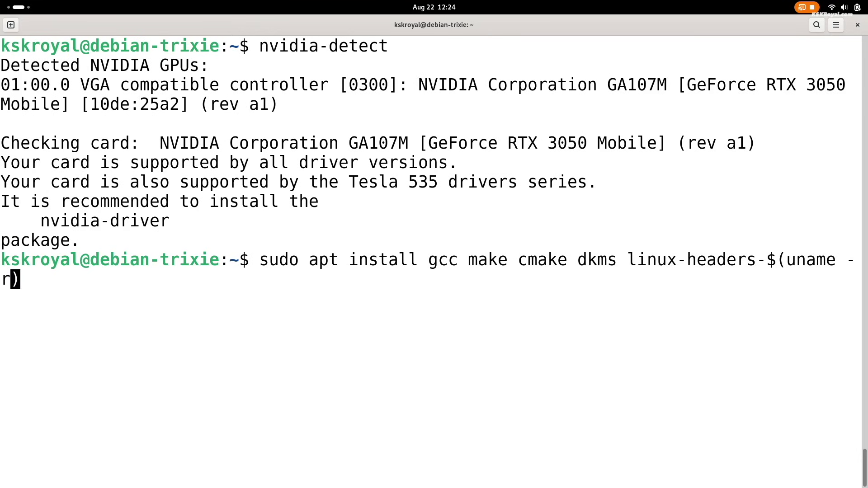
pyautogui.hotkey('ctrl', '-')
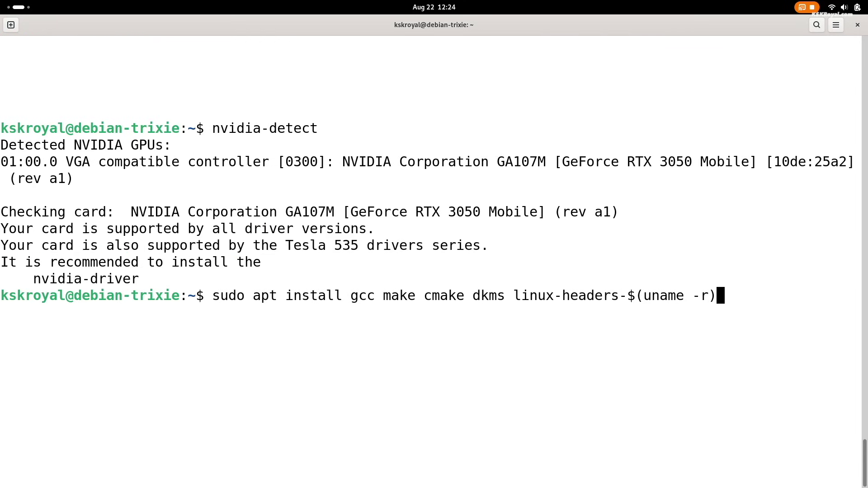
pyautogui.moveTo(212, 295); pyautogui.dragTo(673, 399)
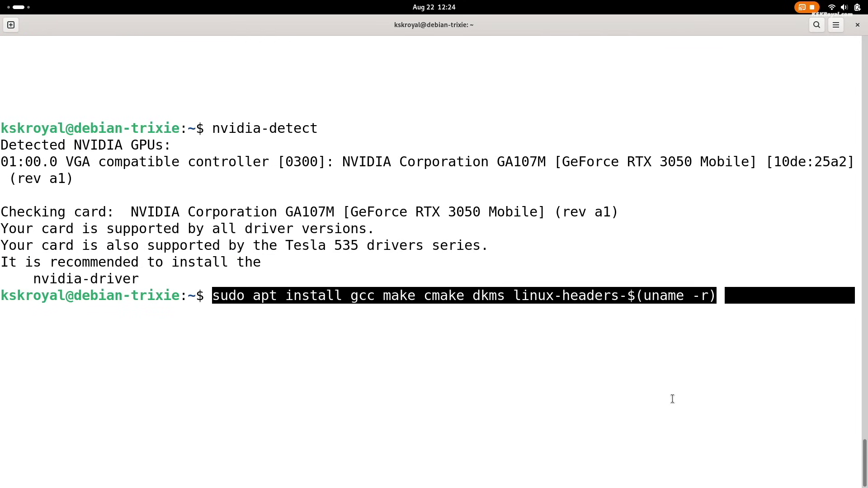
pyautogui.press('Return')
pyautogui.write('y')
pyautogui.press('Return')
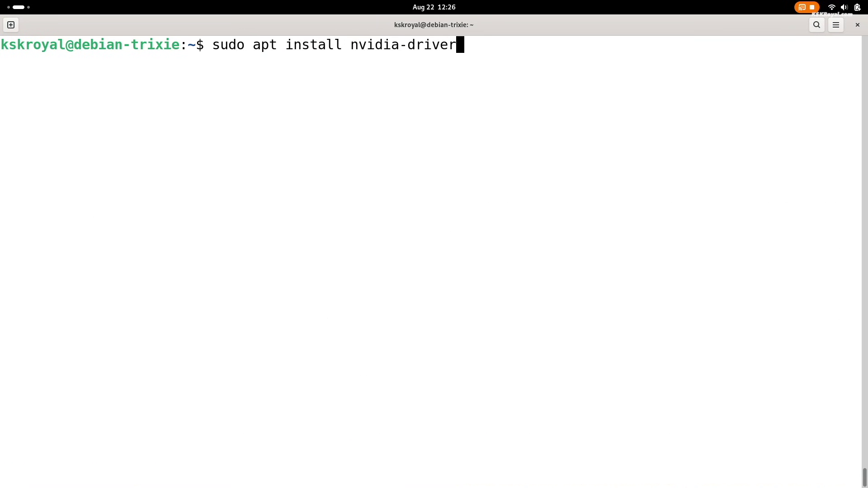
pyautogui.write('-full')
# Step: Install nvidia-driver-full, accept the nouveau warning, and check driver 550.163.01 with nvidia-smi
pyautogui.press('Return')
pyautogui.write('y')
pyautogui.press('Return')
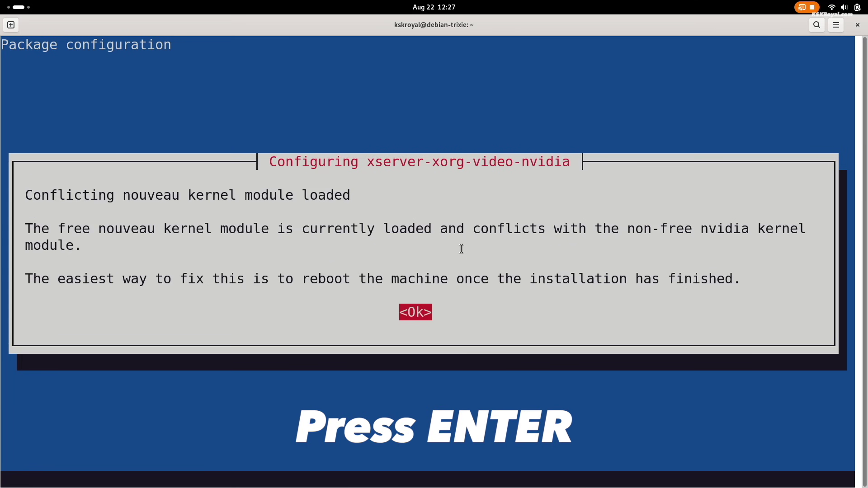
pyautogui.tripleClick(539, 196)
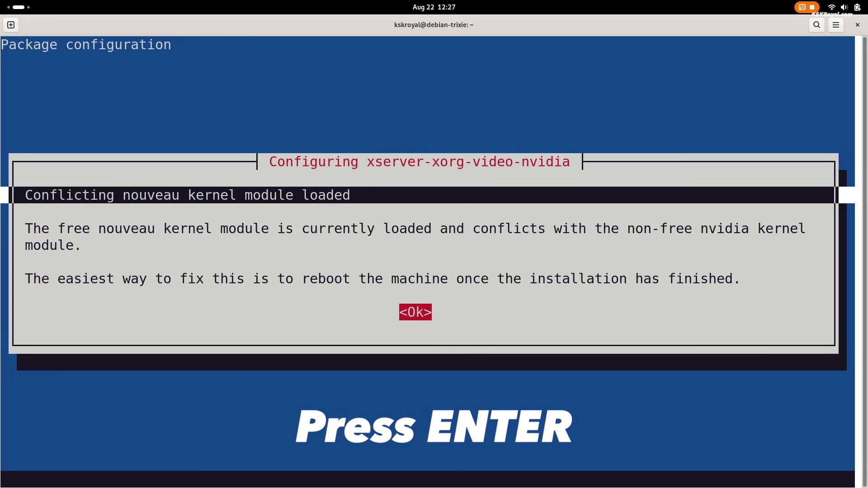
pyautogui.press('Return')
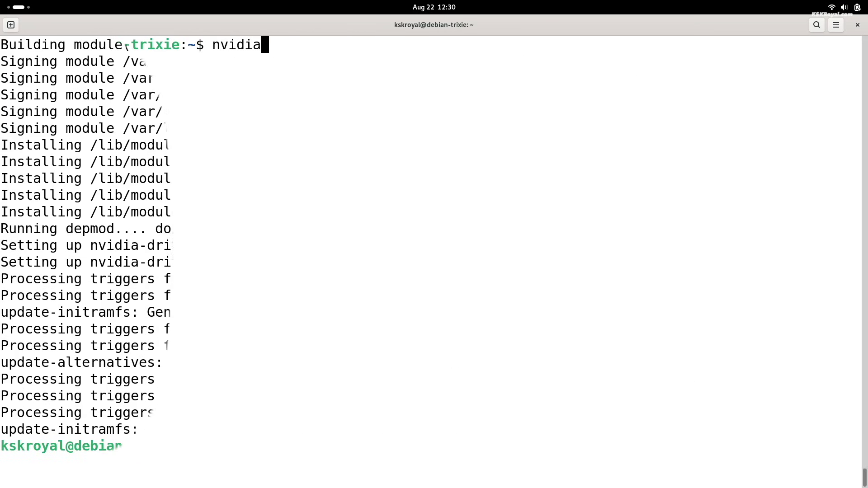
pyautogui.write('-smi')
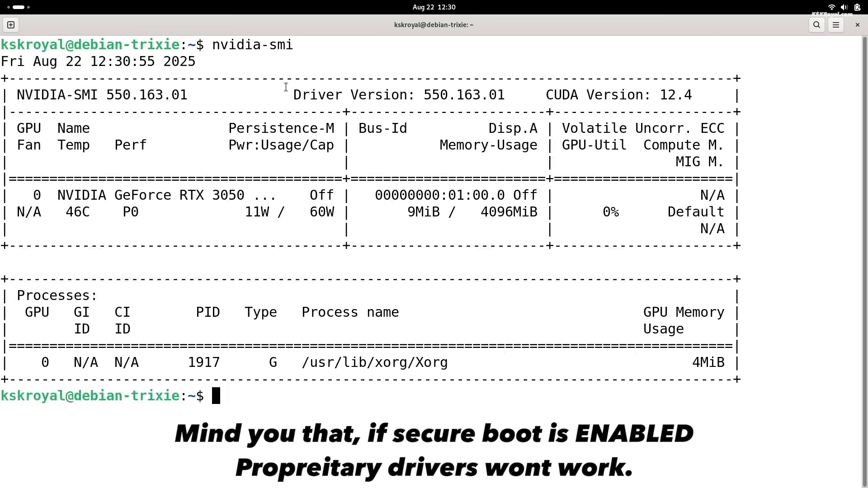
pyautogui.moveTo(12, 89); pyautogui.dragTo(194, 98)
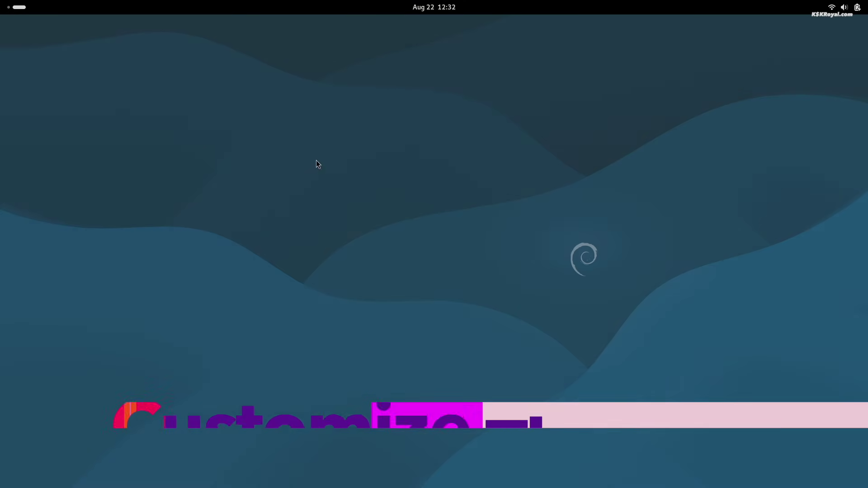
# Step: Find Tweaks via the app search for 'twe' and view its About information
pyautogui.press('super')
pyautogui.click(580, 461)
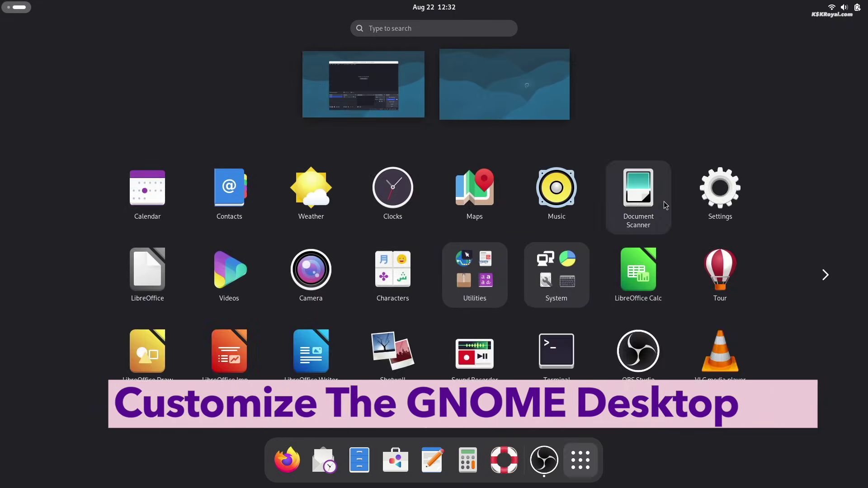
pyautogui.write('twe')
pyautogui.click(405, 98)
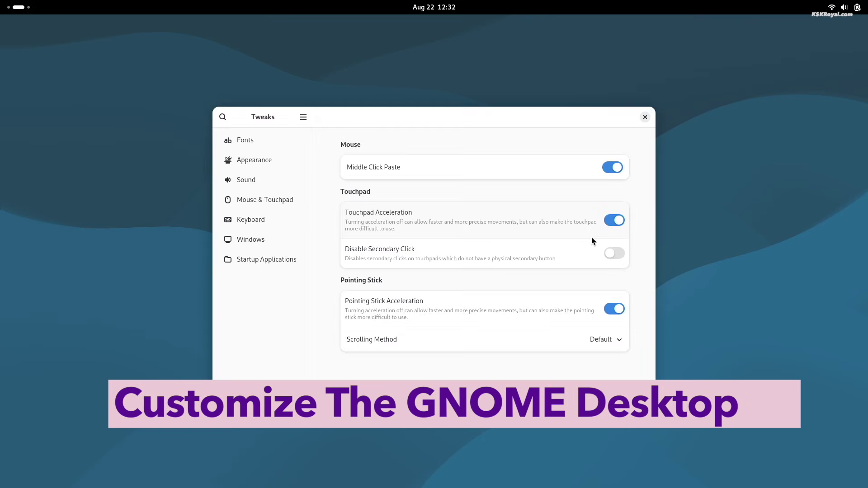
pyautogui.click(303, 117)
pyautogui.click(312, 158)
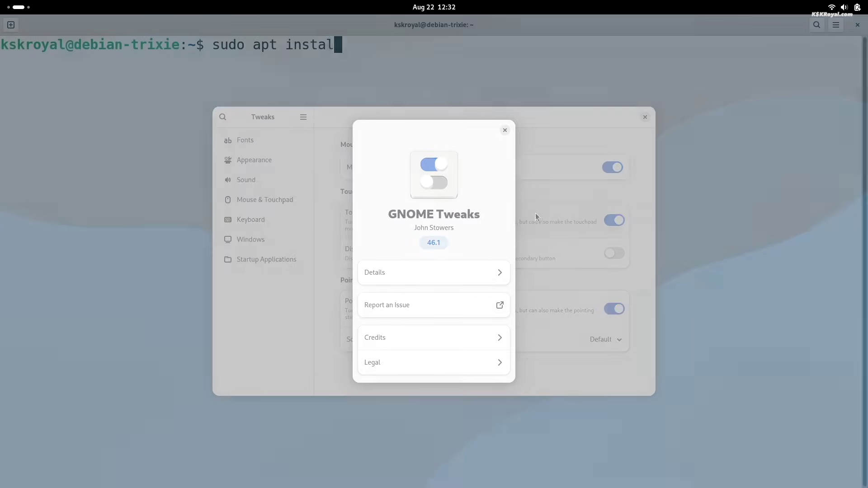
# Step: Install gnome-tweaks and gnome-shell-extension-manager with sudo apt, entering the password and confirming y
pyautogui.write('l gnome-twera')
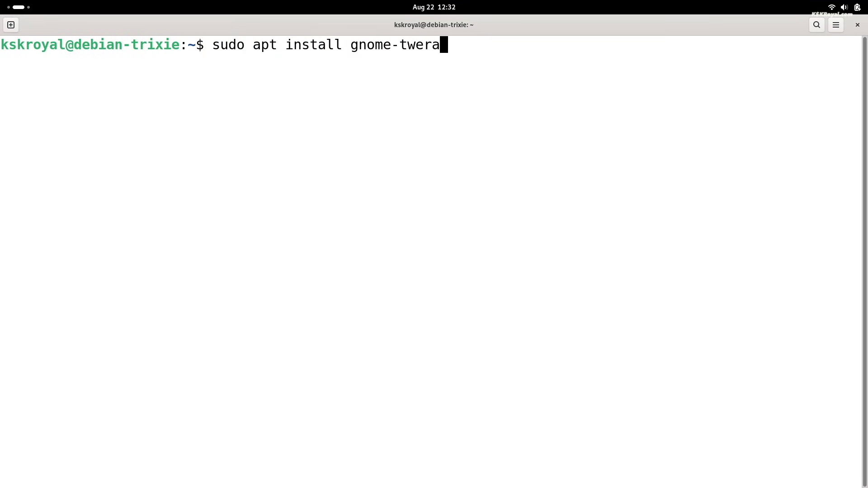
pyautogui.press('BackSpace')
pyautogui.press('BackSpace')
pyautogui.write('aks gnome-shelle')
pyautogui.press('BackSpace')
pyautogui.write('-extension-manager')
pyautogui.press('Return')
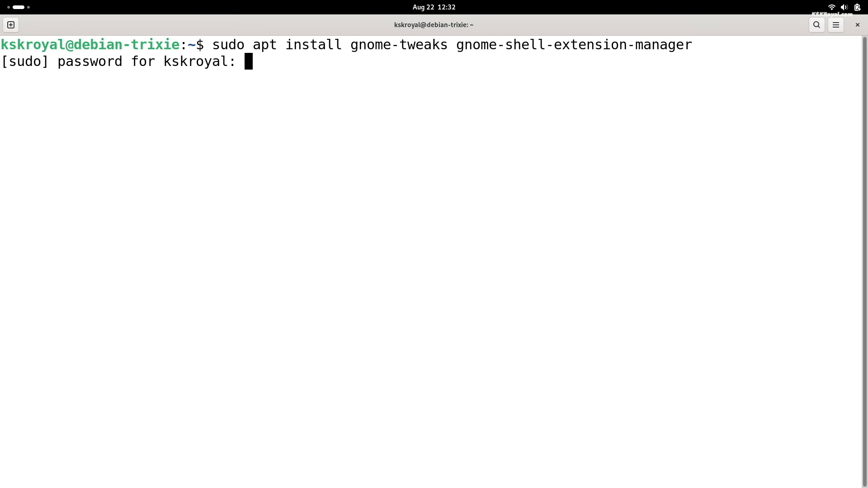
pyautogui.press('Return')
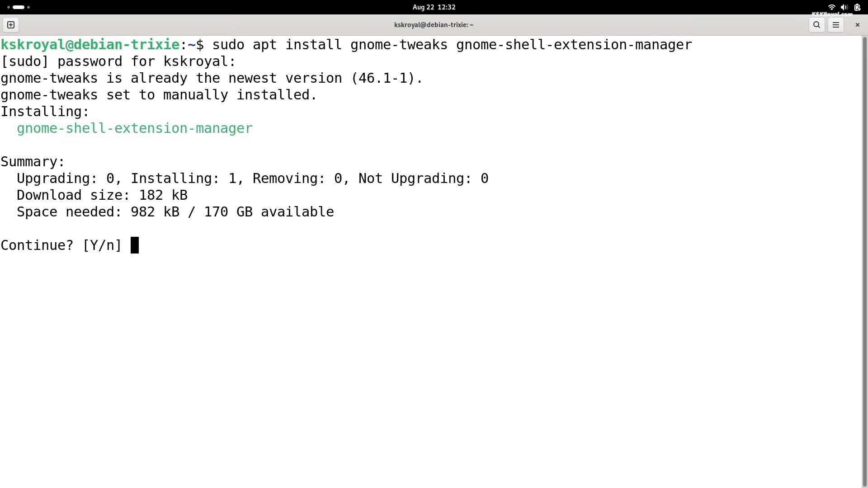
pyautogui.write('y')
pyautogui.press('Return')
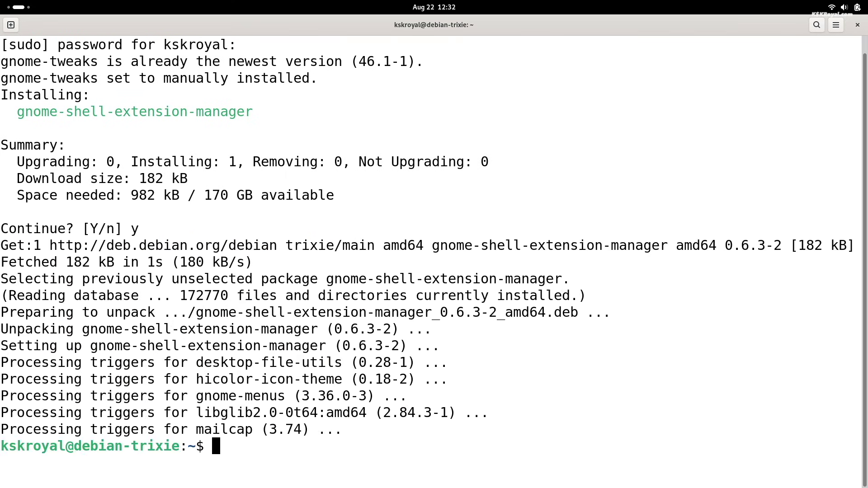
pyautogui.press('super+a')
# Step: Launch Tweaks and set font hinting to Medium on the Fonts page
pyautogui.write('twe')
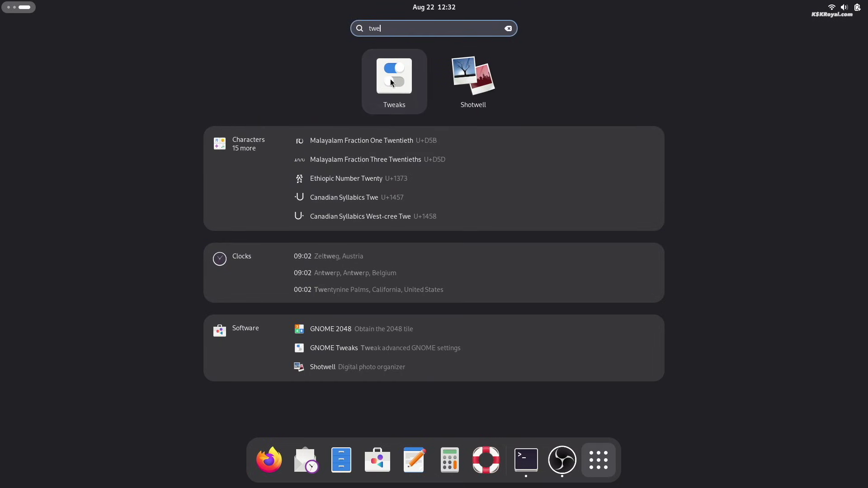
pyautogui.click(395, 82)
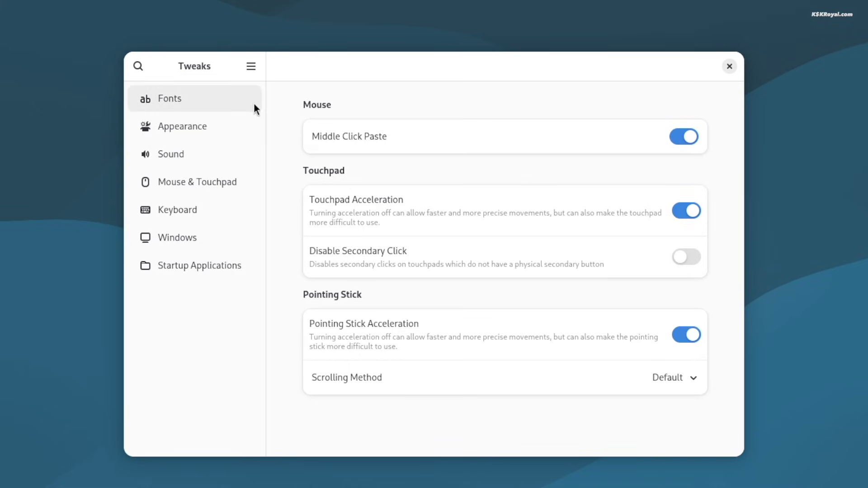
pyautogui.click(249, 102)
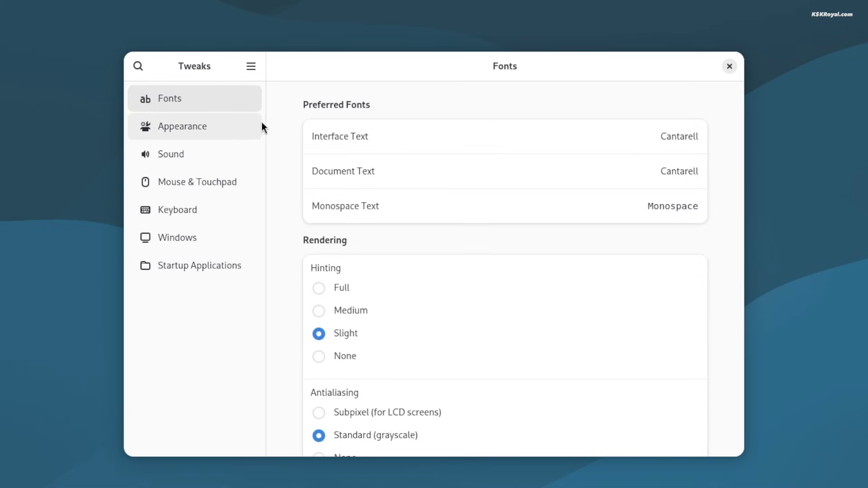
pyautogui.click(676, 139)
pyautogui.scroll(-3, 485, 297)
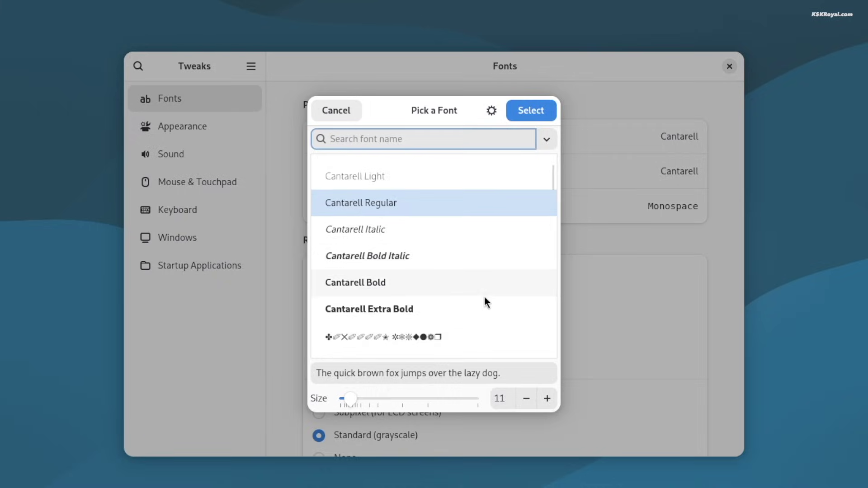
pyautogui.press('Escape')
pyautogui.scroll(-5, 610, 333)
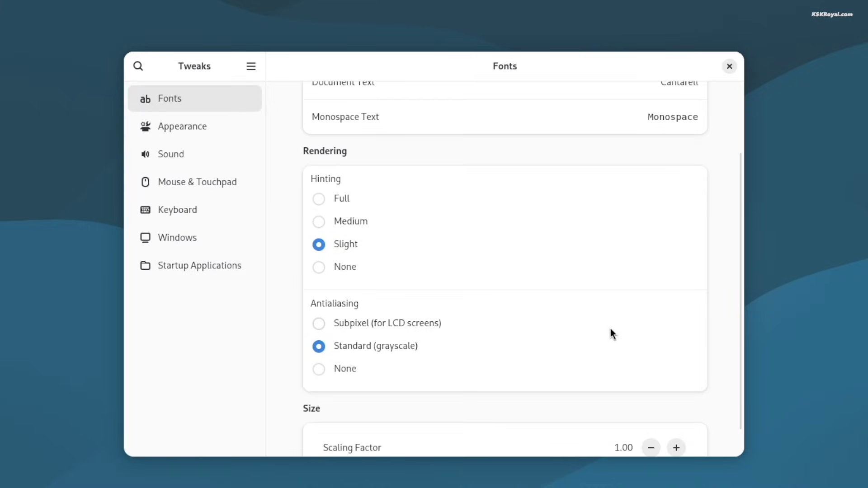
pyautogui.press('Up')
# Step: Raise the font scaling factor from 1.00 to 1.30
pyautogui.click(677, 420)
pyautogui.click(677, 419)
pyautogui.click(677, 420)
pyautogui.click(677, 420)
pyautogui.click(677, 420)
pyautogui.click(677, 419)
pyautogui.click(677, 419)
pyautogui.click(680, 422)
pyautogui.click(680, 422)
pyautogui.click(680, 422)
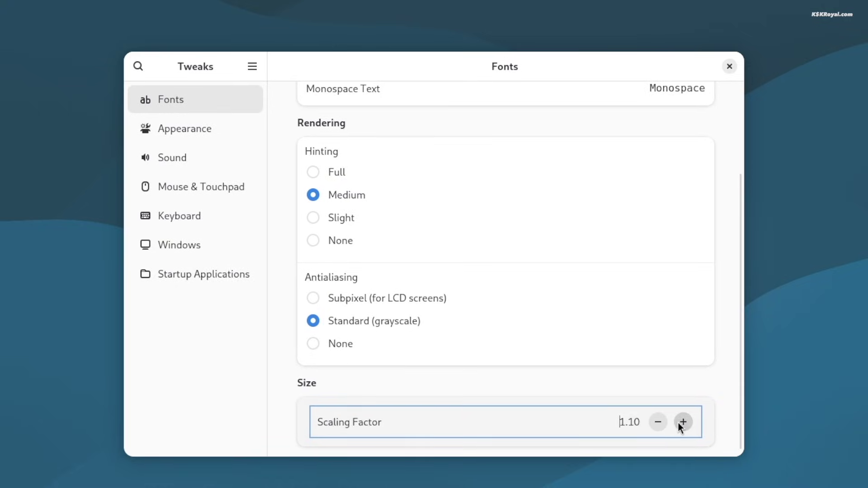
pyautogui.click(682, 422)
pyautogui.click(685, 425)
pyautogui.click(685, 425)
pyautogui.click(685, 425)
pyautogui.click(687, 428)
pyautogui.click(688, 428)
pyautogui.click(688, 427)
pyautogui.click(689, 428)
pyautogui.click(691, 431)
pyautogui.click(692, 432)
pyautogui.click(692, 433)
pyautogui.click(693, 434)
pyautogui.click(693, 433)
pyautogui.click(692, 434)
pyautogui.click(692, 434)
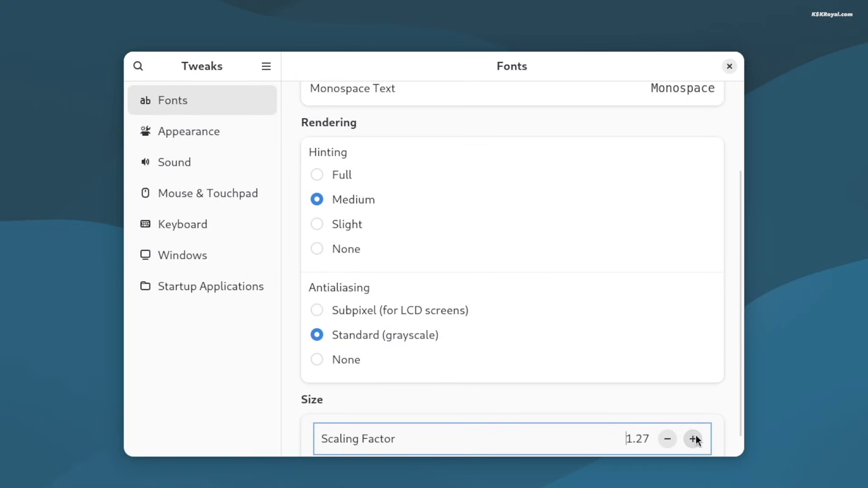
pyautogui.click(692, 433)
pyautogui.click(692, 434)
pyautogui.click(692, 434)
pyautogui.click(840, 9)
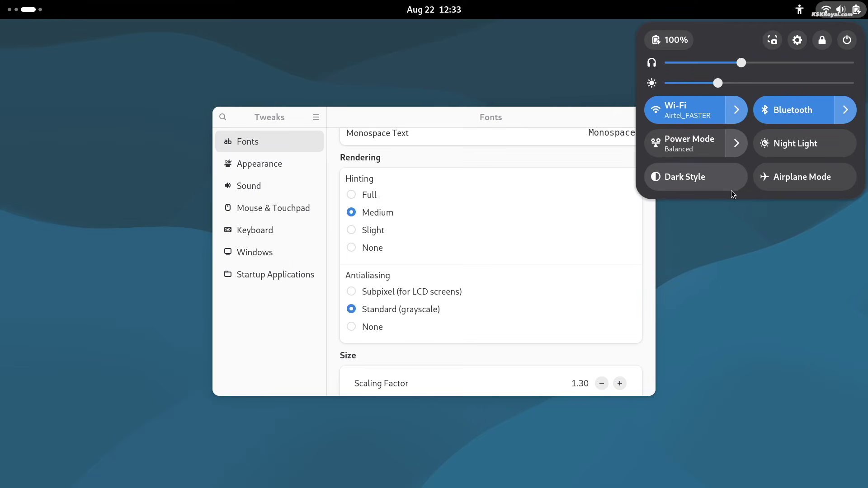
# Step: On Tweaks' Windows page, add minimize and maximize titlebar buttons and toggle centering new windows
pyautogui.click(308, 220)
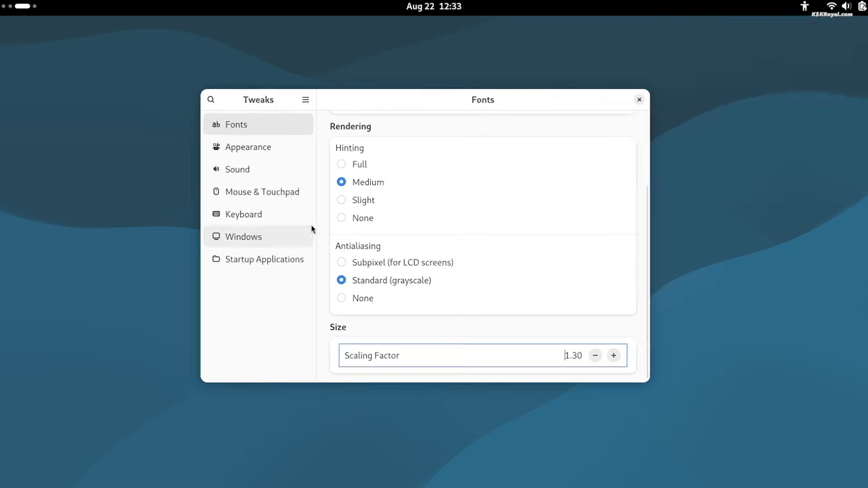
pyautogui.click(291, 163)
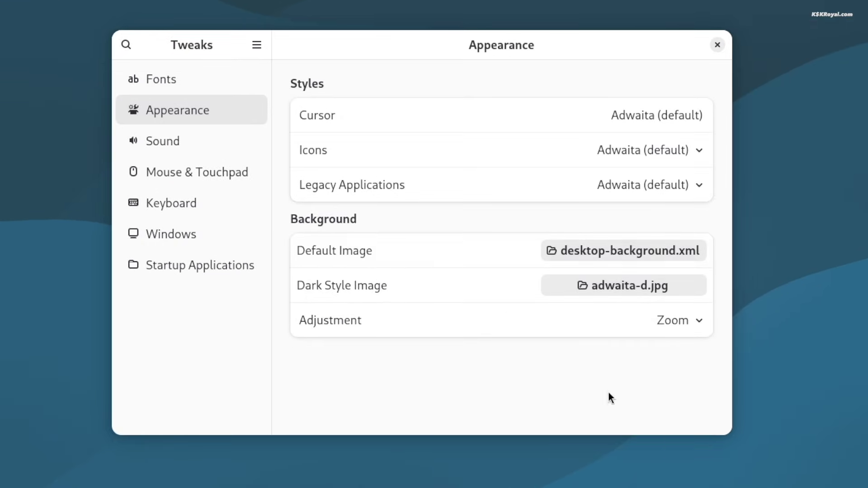
pyautogui.click(171, 234)
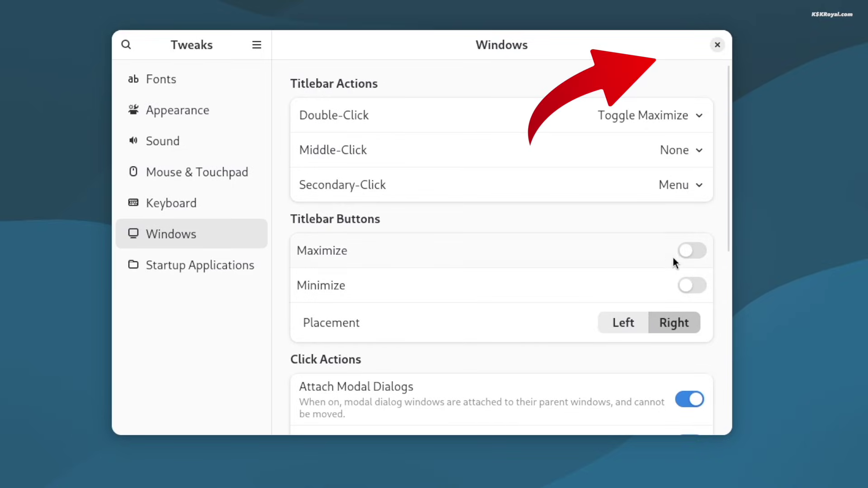
pyautogui.click(690, 287)
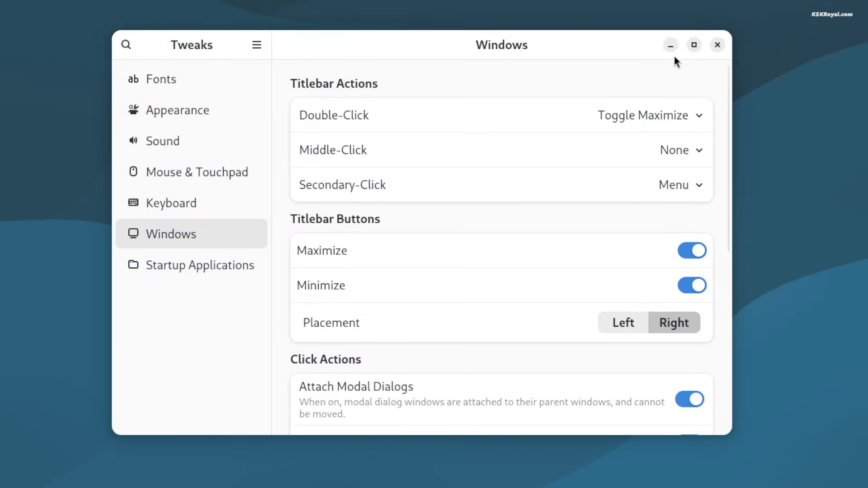
pyautogui.click(694, 44)
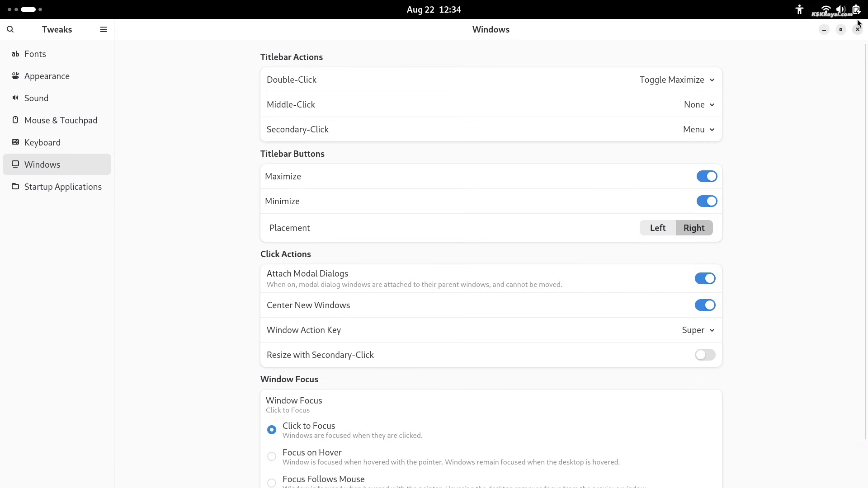
pyautogui.click(844, 29)
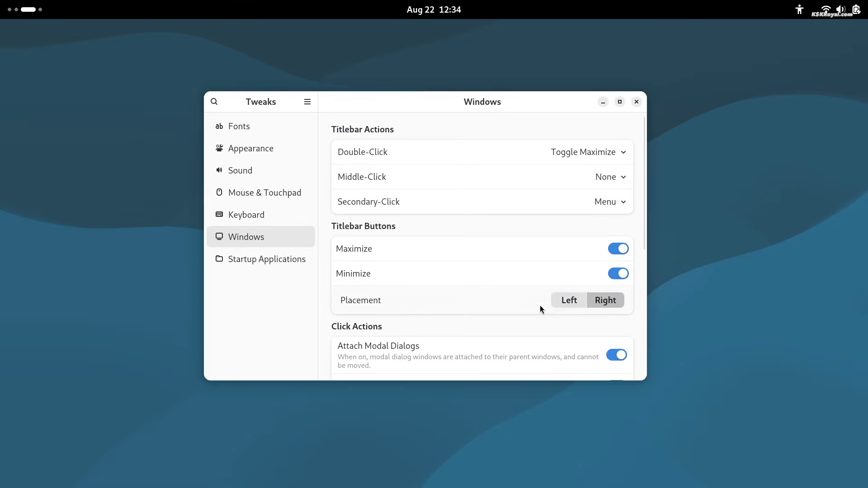
pyautogui.scroll(-8, 442, 337)
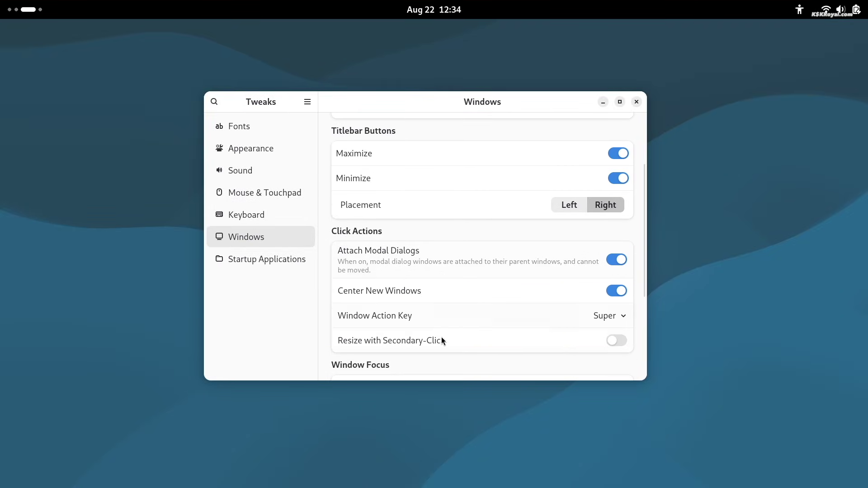
pyautogui.scroll(5, 442, 340)
pyautogui.scroll(-6, 441, 341)
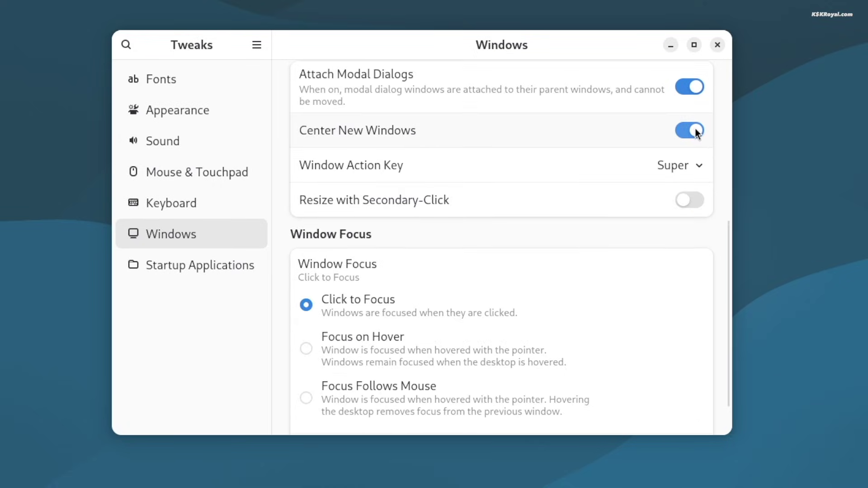
pyautogui.click(696, 134)
# Step: Switch between Files, Software and Text Editor, then scroll the app grid to page 2
pyautogui.press('super')
pyautogui.click(322, 458)
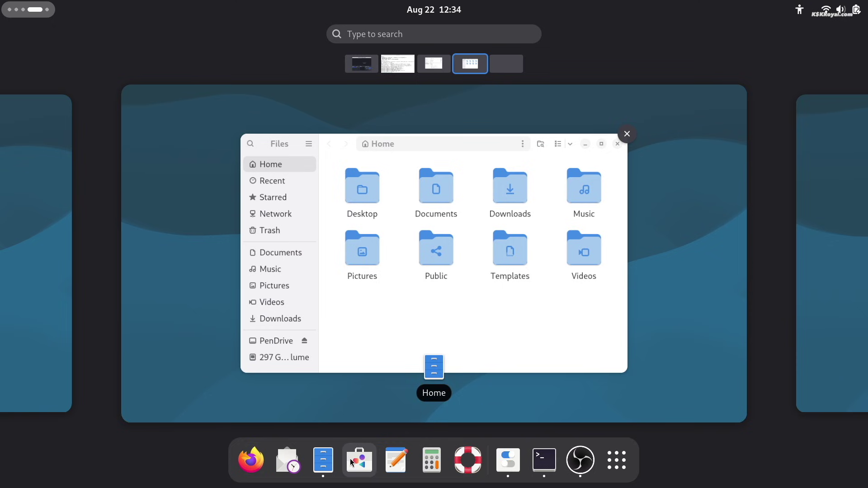
pyautogui.click(359, 314)
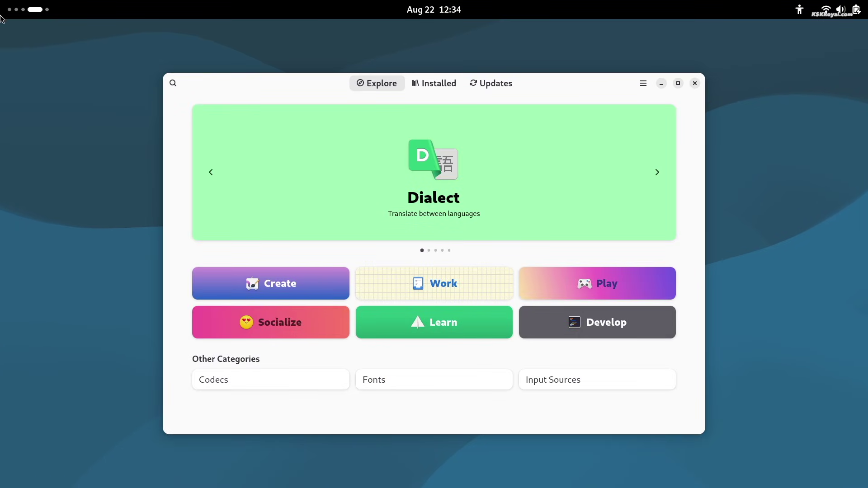
pyautogui.moveTo(1, 8)
pyautogui.click(467, 461)
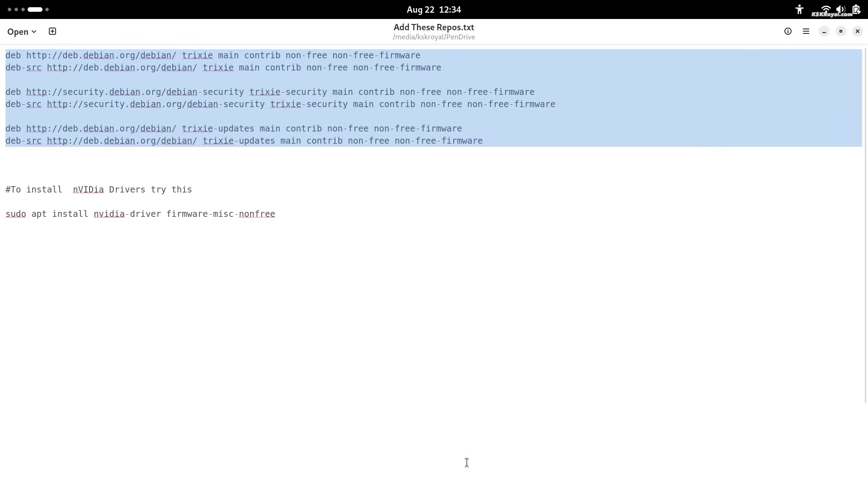
pyautogui.press('super')
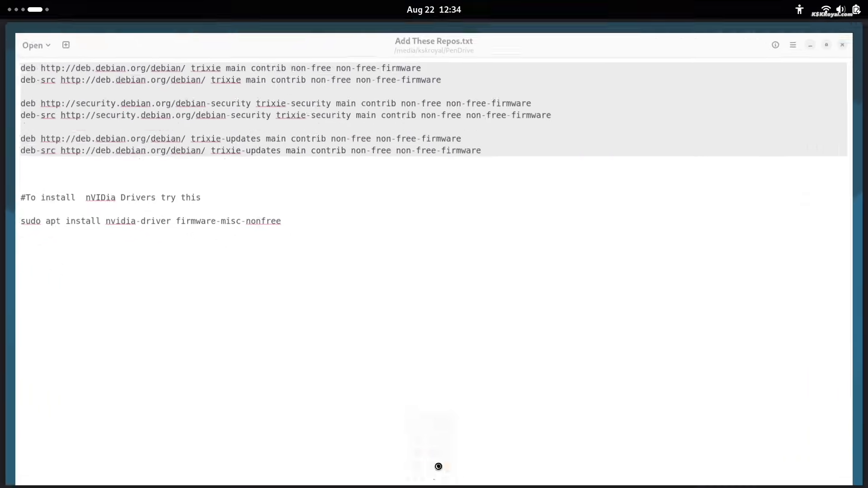
pyautogui.press('super')
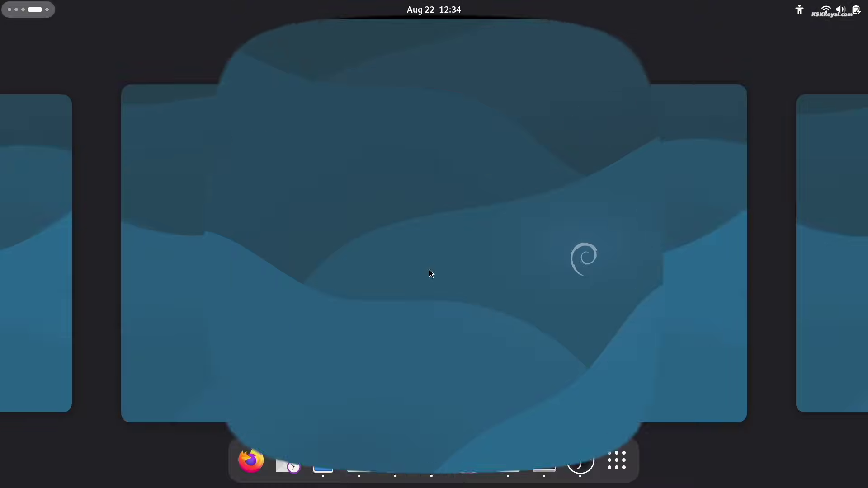
pyautogui.press('super')
pyautogui.scroll(-1, 468, 286)
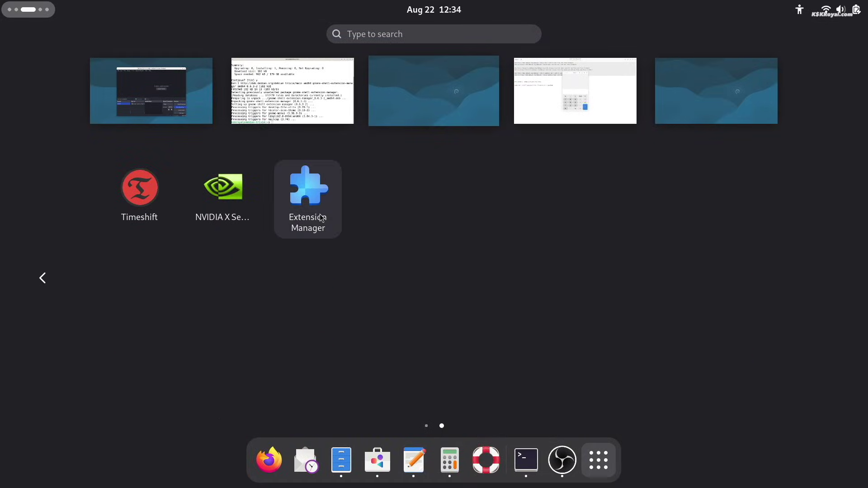
# Step: Install the Dash to Dock and Vitals extensions from Extension Manager's Browse page
pyautogui.click(306, 186)
pyautogui.click(559, 219)
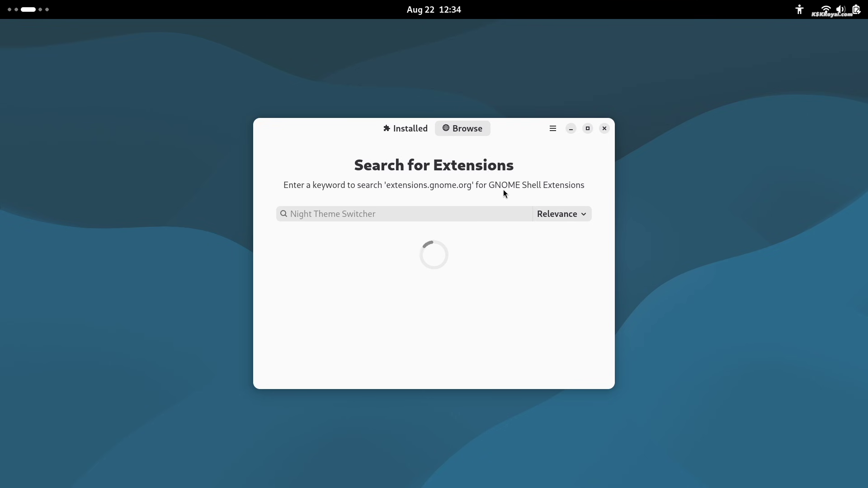
pyautogui.write('dash to dock')
pyautogui.click(557, 254)
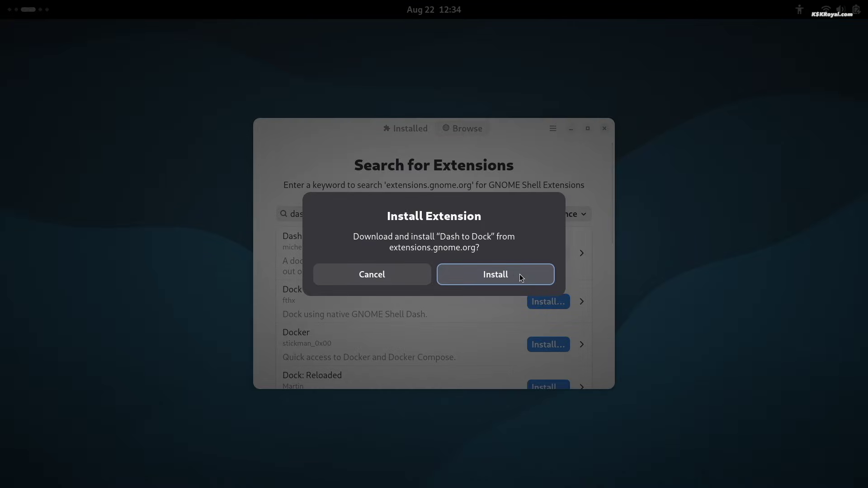
pyautogui.click(520, 274)
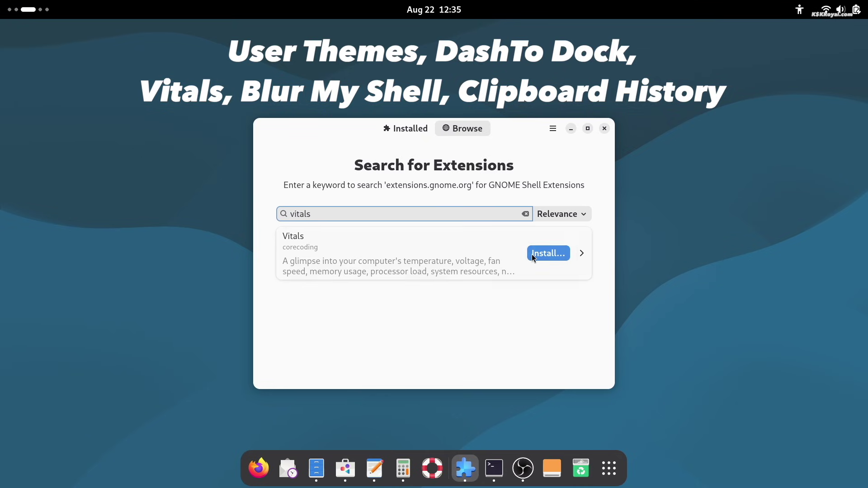
pyautogui.click(532, 254)
pyautogui.click(520, 277)
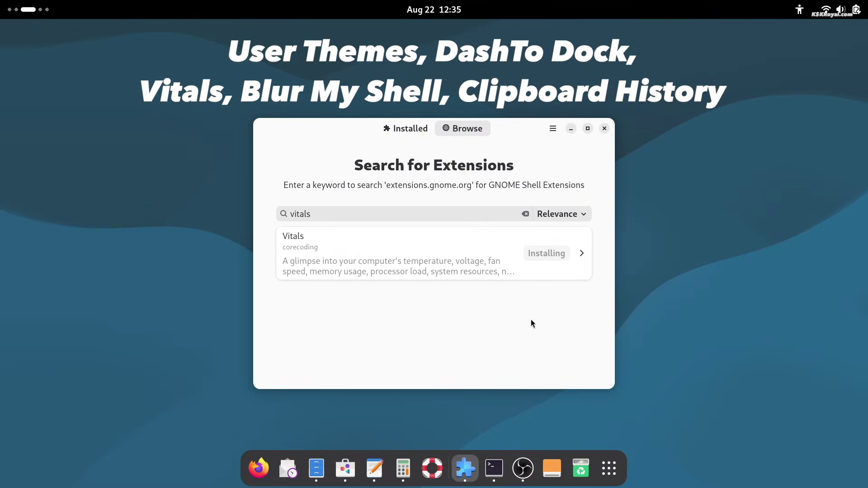
# Step: Inspect the Vitals top-bar menu, showing per-core processor details
pyautogui.click(714, 10)
pyautogui.click(711, 23)
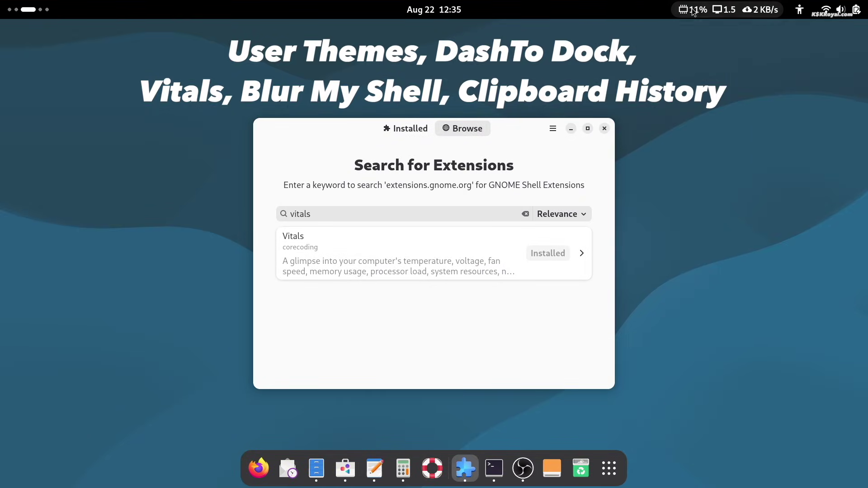
pyautogui.click(715, 10)
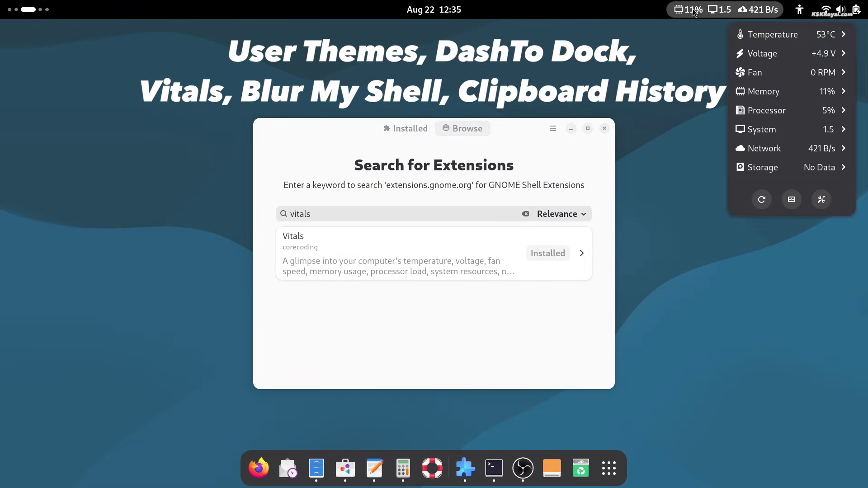
pyautogui.click(789, 110)
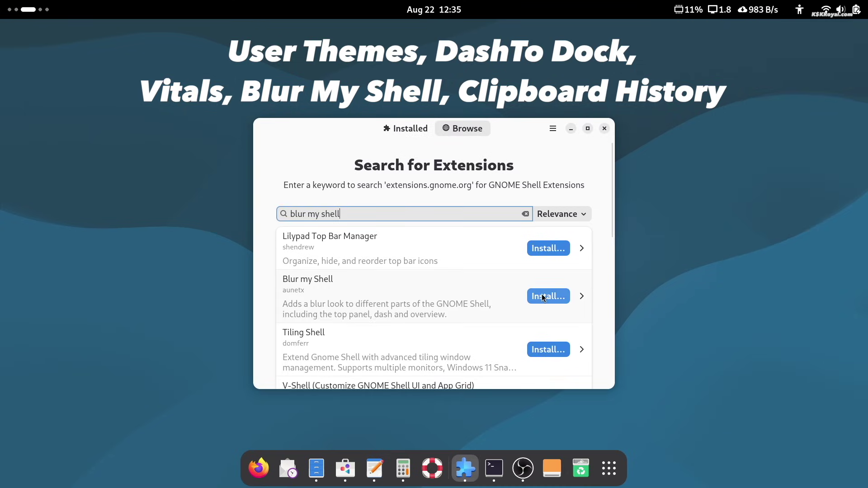
# Step: Install Blur my Shell and Clipboard History, then bring up the clipboard history popup
pyautogui.click(546, 297)
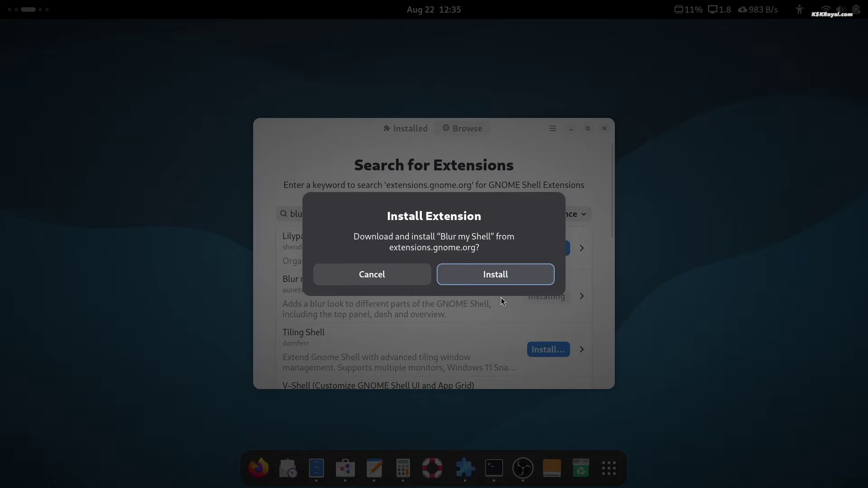
pyautogui.click(489, 280)
pyautogui.click(45, 10)
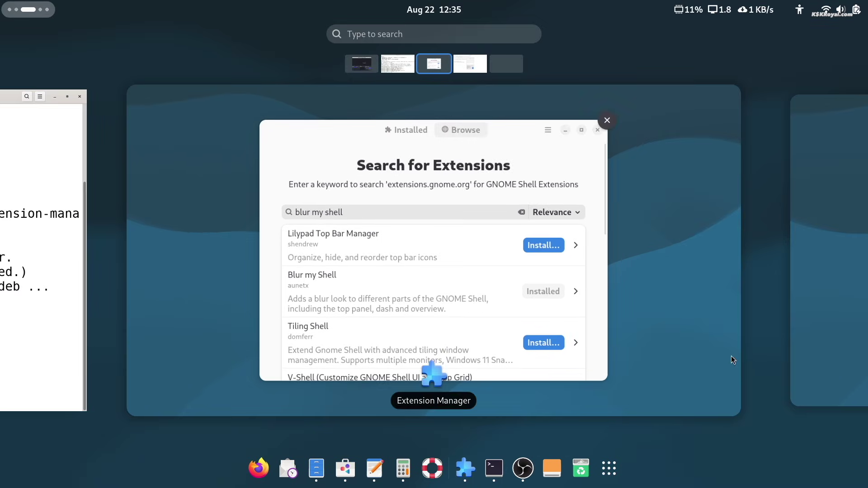
pyautogui.scroll(-1, 732, 365)
pyautogui.click(609, 469)
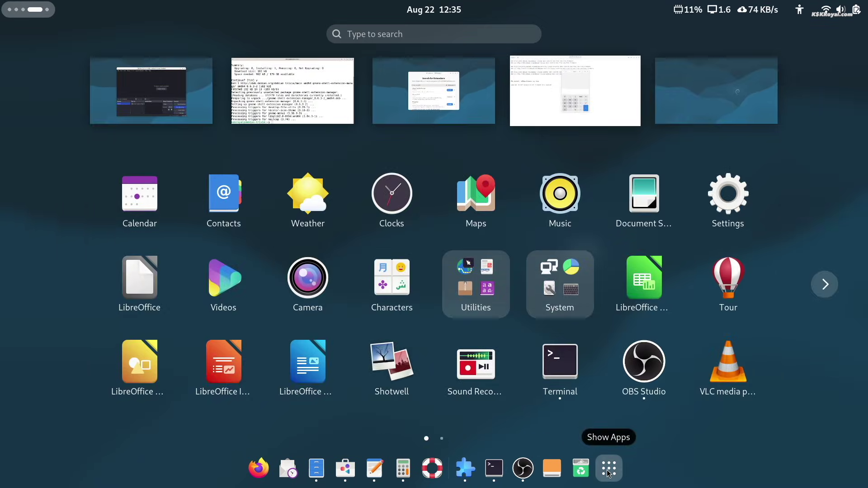
pyautogui.click(609, 469)
pyautogui.click(465, 469)
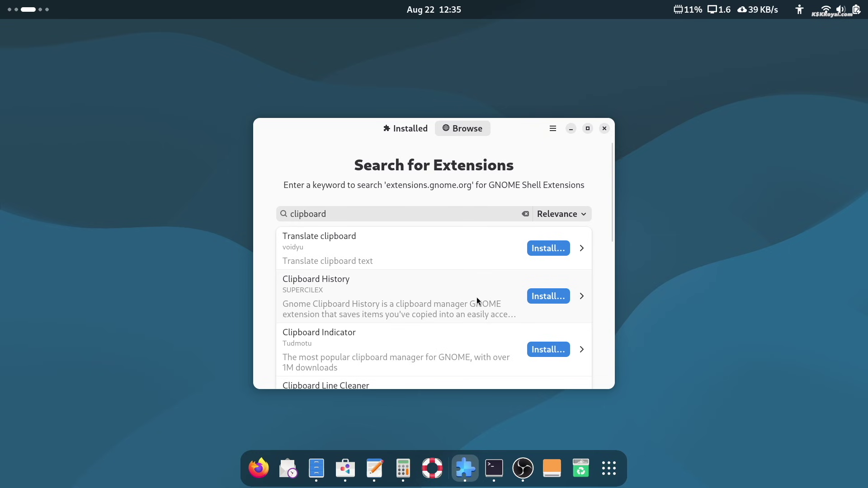
pyautogui.click(532, 297)
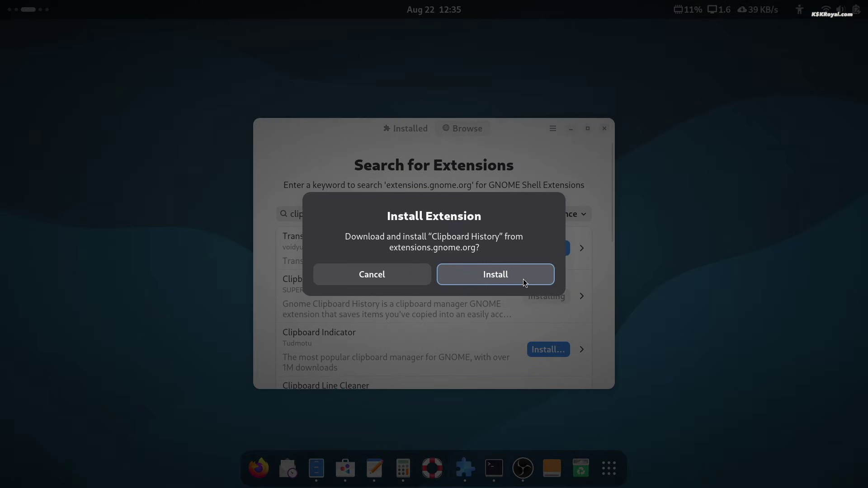
pyautogui.click(523, 279)
pyautogui.press('super')
pyautogui.press('super')
pyautogui.click(772, 10)
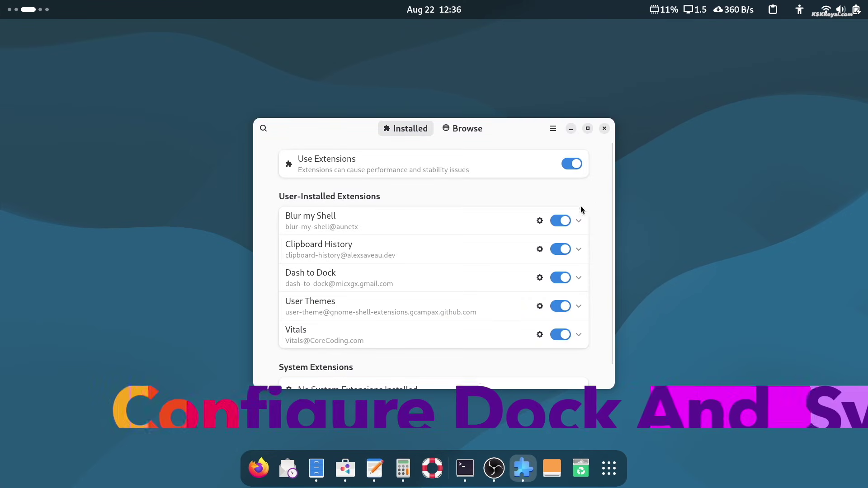
# Step: In Dash to Dock's settings, set the dock's position on screen to Left
pyautogui.click(348, 281)
pyautogui.scroll(-1, 396, 290)
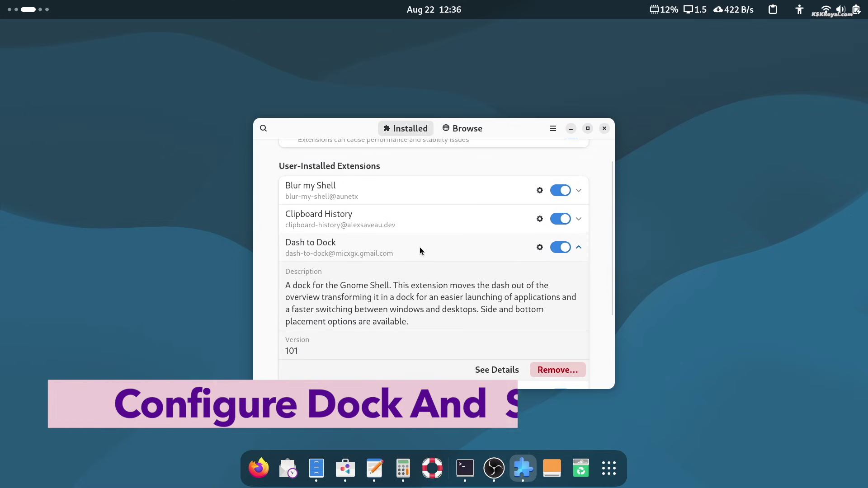
pyautogui.click(540, 249)
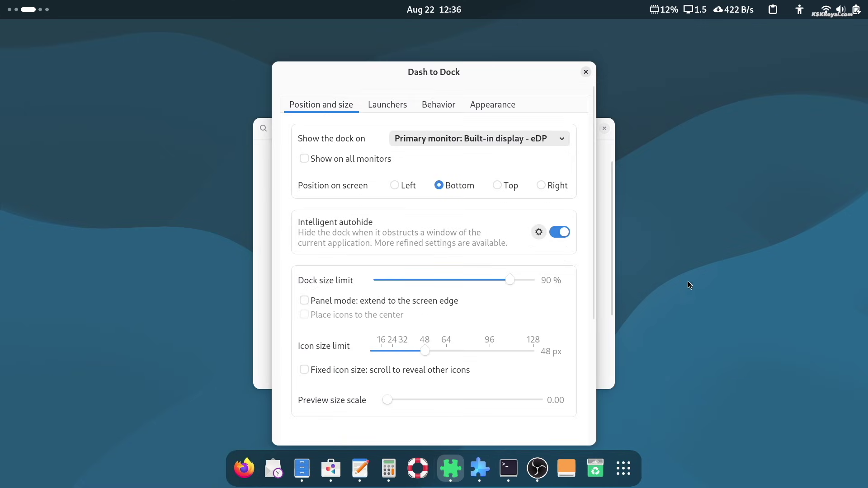
pyautogui.click(542, 173)
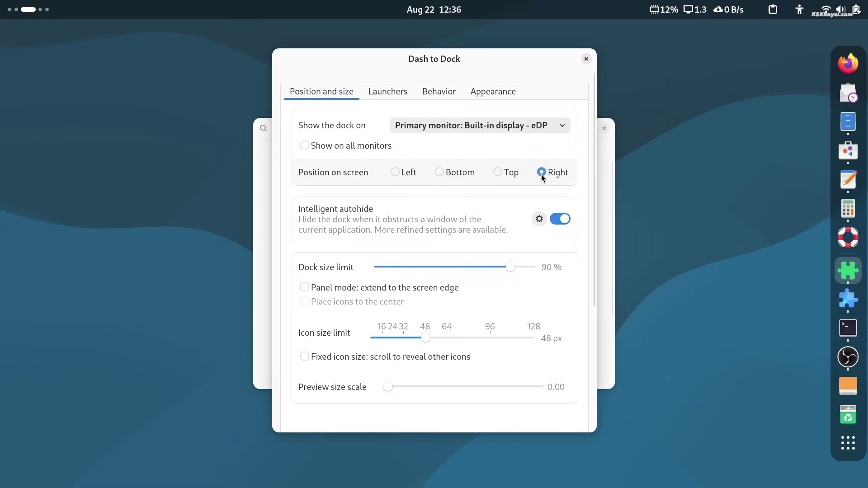
pyautogui.click(498, 172)
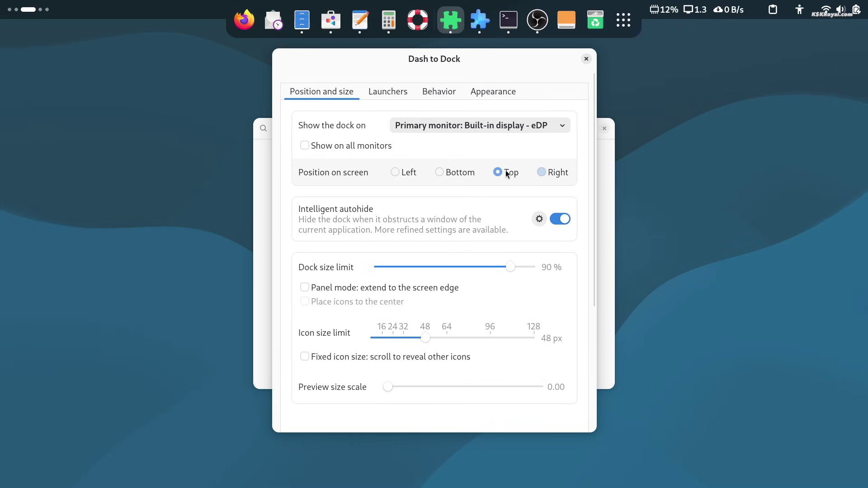
pyautogui.click(401, 179)
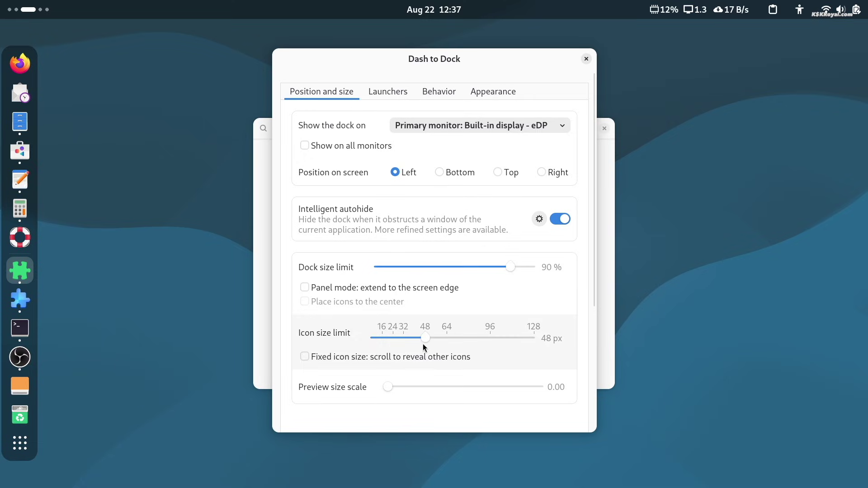
# Step: Set the dock size limit to about 86% and icon size to 64 px
pyautogui.moveTo(501, 266)
pyautogui.mouseDown()
pyautogui.moveTo(490, 265)
pyautogui.moveTo(514, 266)
pyautogui.mouseUp()
pyautogui.click(448, 339)
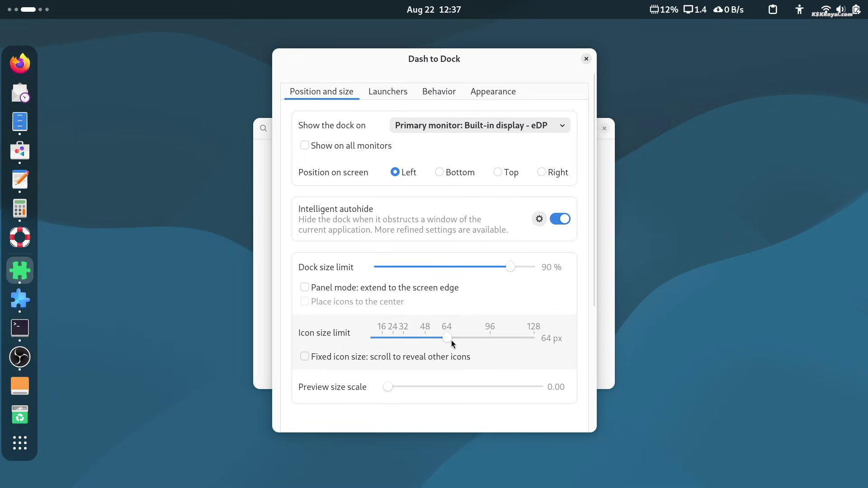
pyautogui.scroll(-1, 493, 337)
pyautogui.click(387, 94)
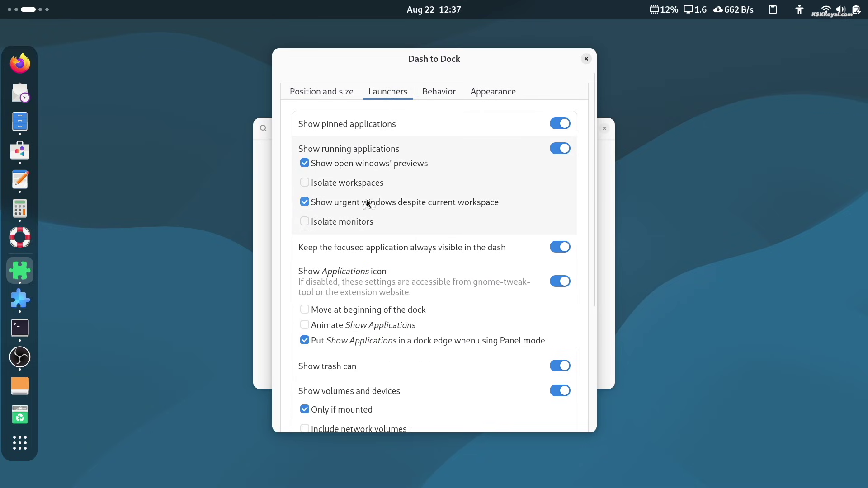
pyautogui.scroll(-5, 378, 281)
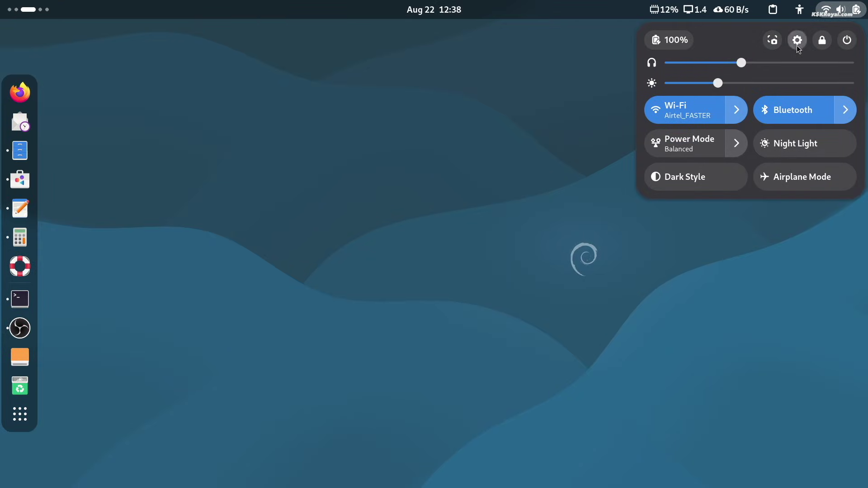
# Step: Open Settings at System › About and select the hardware model line
pyautogui.click(798, 41)
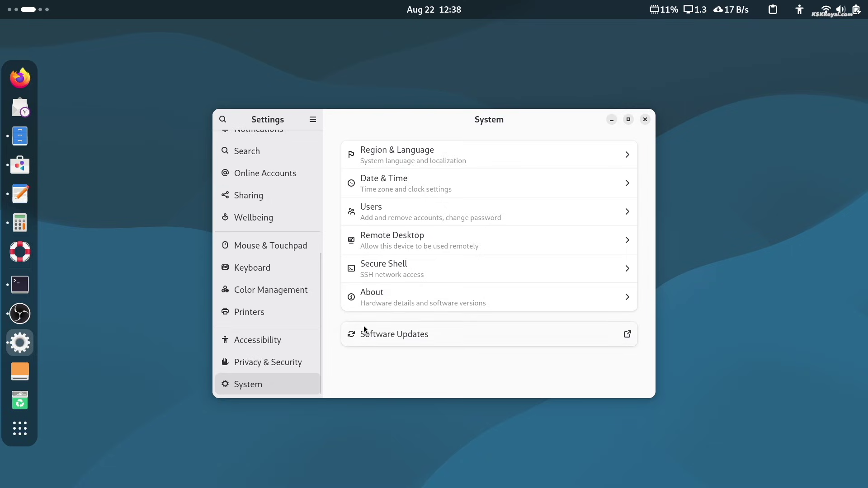
pyautogui.click(392, 298)
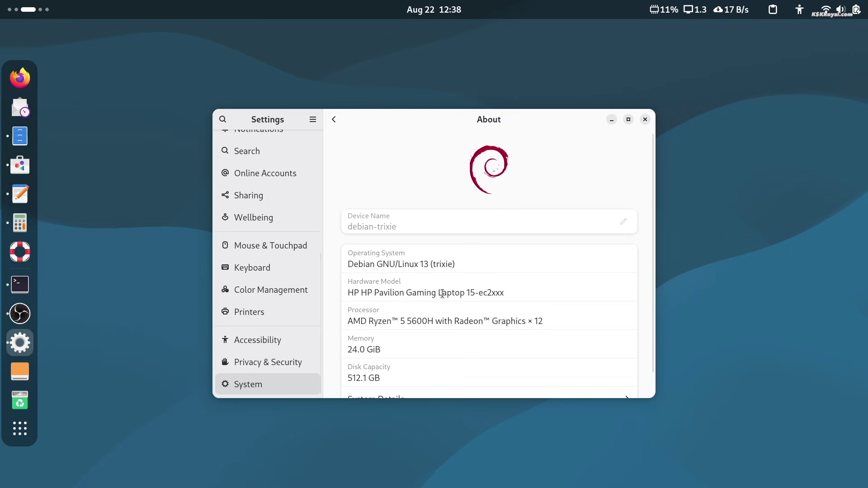
pyautogui.tripleClick(461, 294)
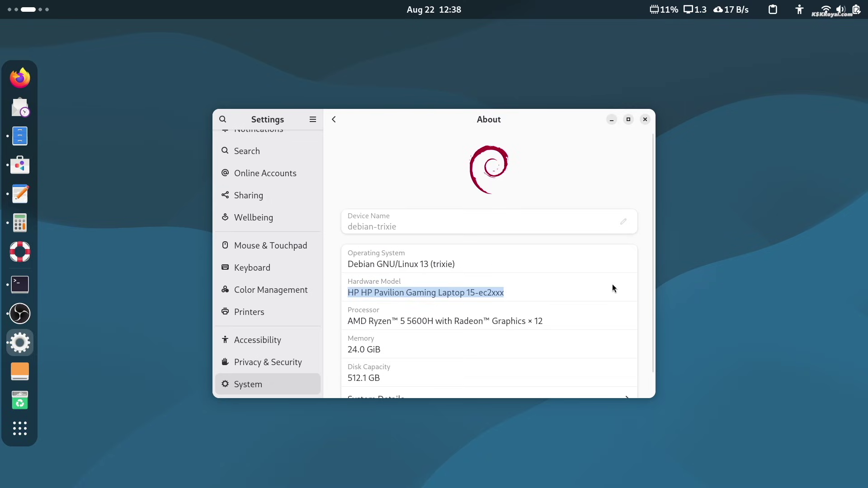
# Step: In the maximized Touchpad settings, set pointer speed to Fast and secondary click to Corner Push
pyautogui.click(298, 248)
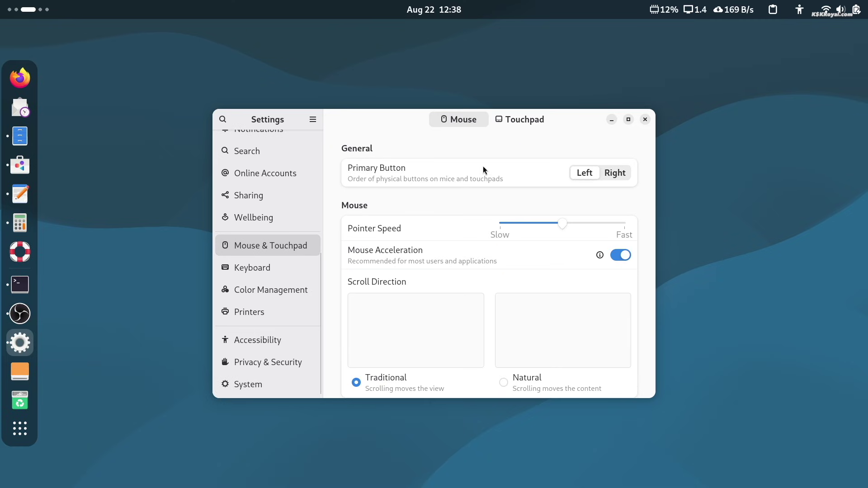
pyautogui.click(628, 120)
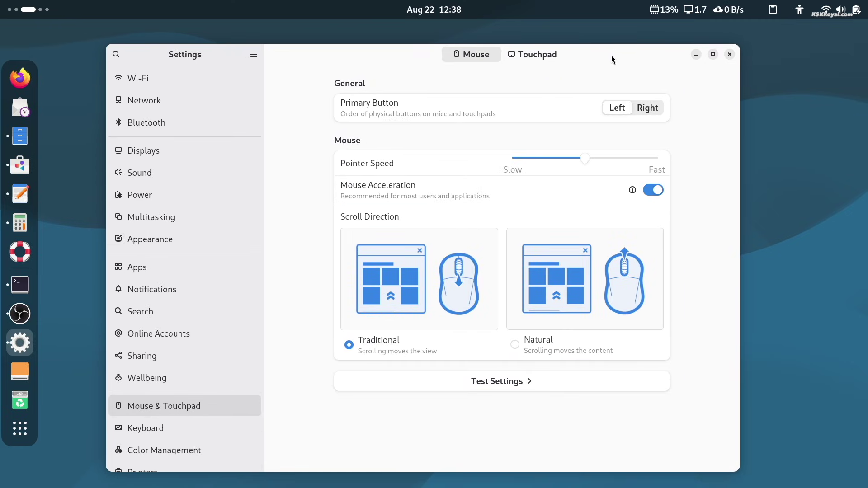
pyautogui.click(541, 59)
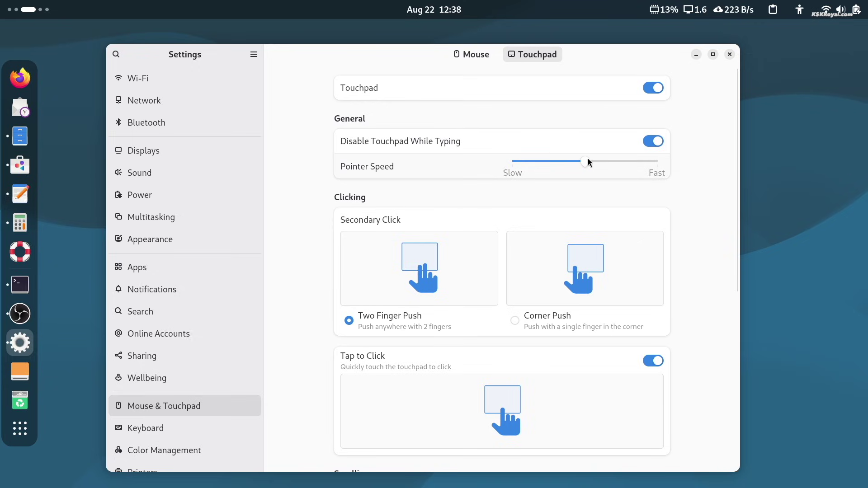
pyautogui.moveTo(594, 166); pyautogui.dragTo(659, 170)
pyautogui.scroll(-1, 520, 279)
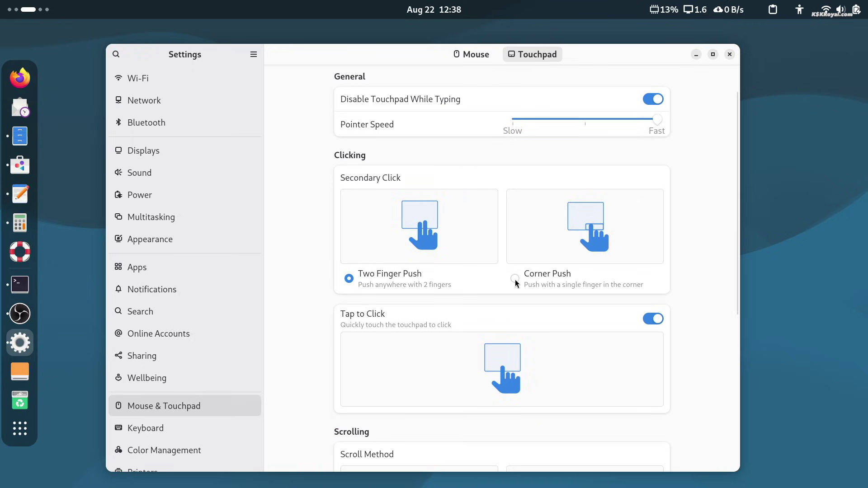
pyautogui.click(515, 279)
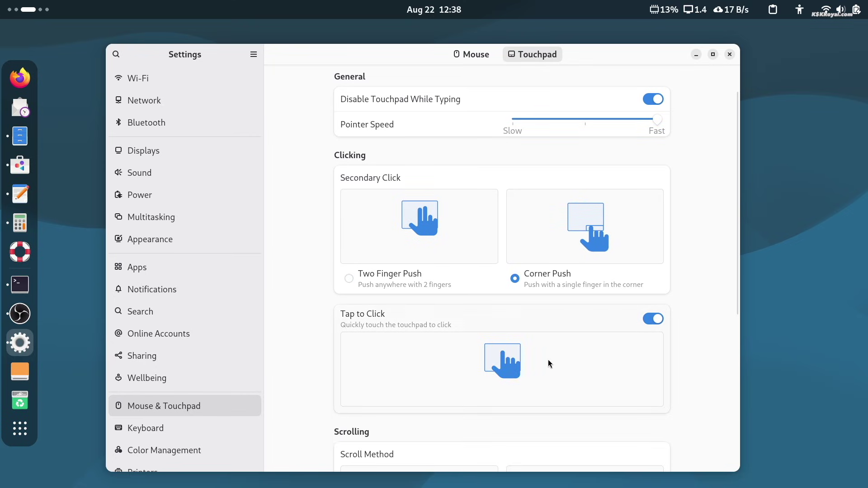
# Step: Keep Tap to Click enabled and touchpad scrolling set to Natural after briefly toggling both
pyautogui.click(655, 319)
pyautogui.scroll(-2, 544, 346)
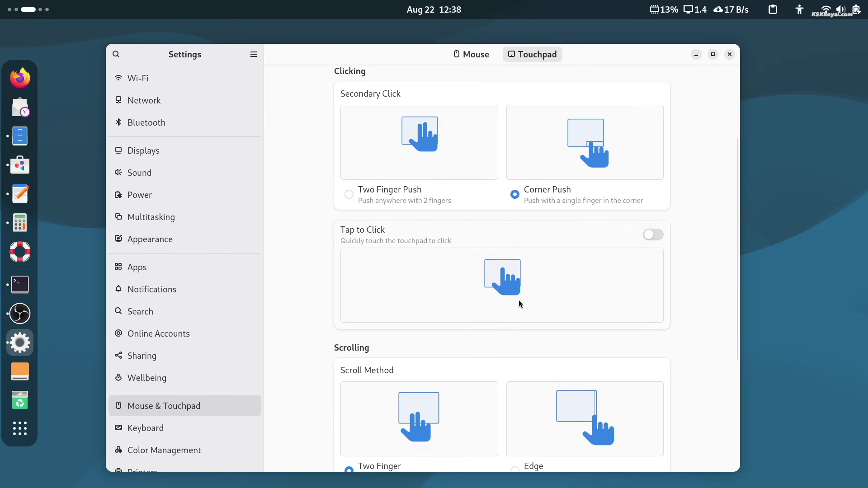
pyautogui.click(655, 235)
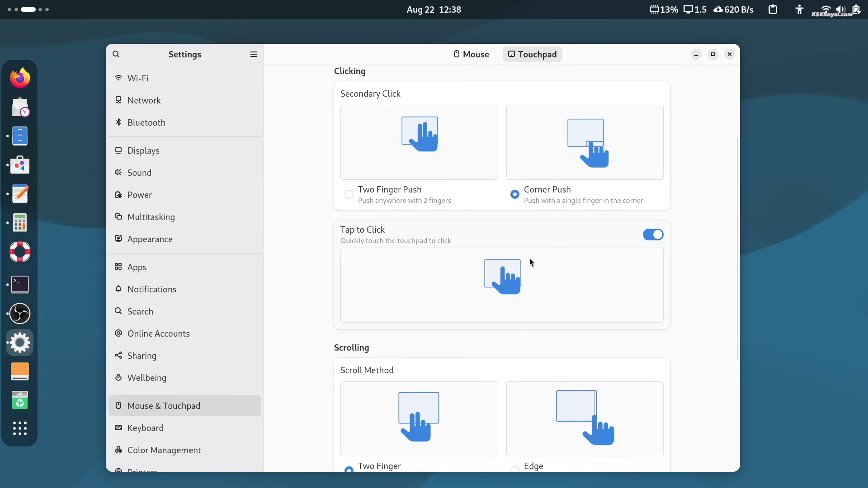
pyautogui.scroll(-4, 683, 371)
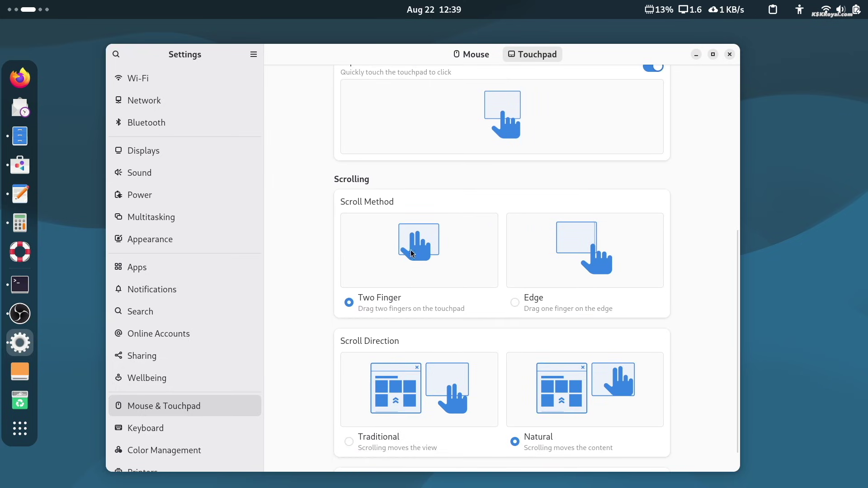
pyautogui.scroll(-1, 411, 255)
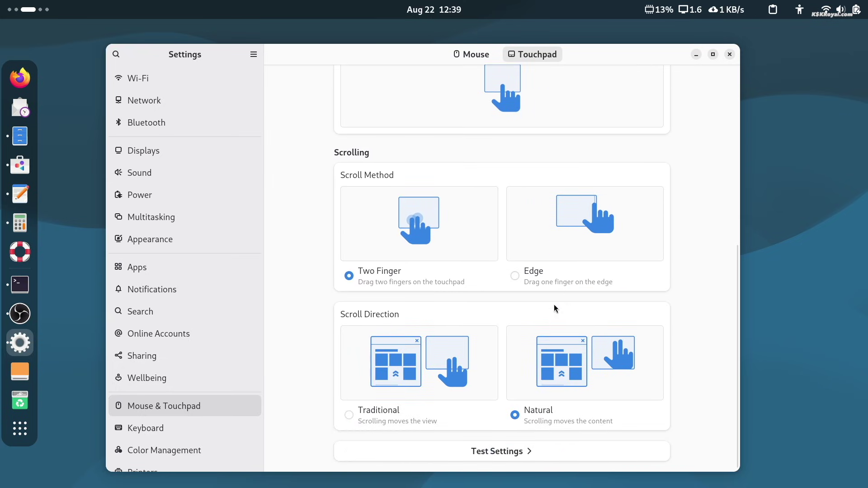
pyautogui.click(495, 364)
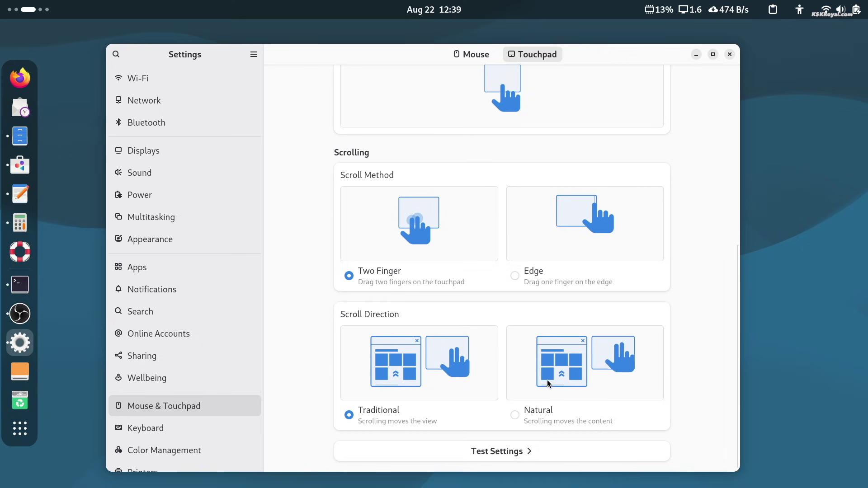
pyautogui.click(572, 399)
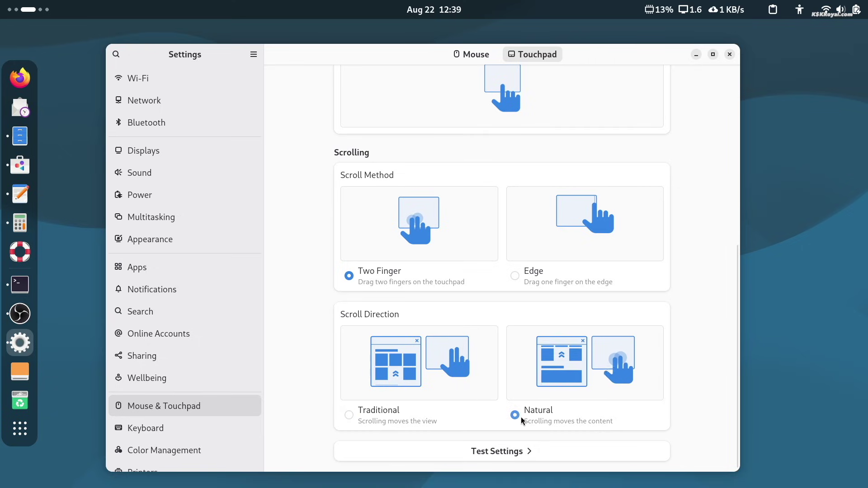
# Step: On the Appearance page, switch the style to Dark after briefly trying Default
pyautogui.click(212, 248)
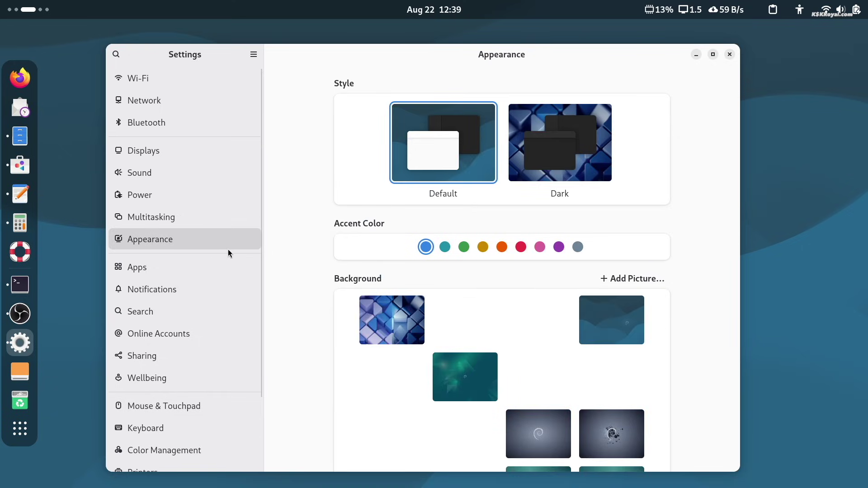
pyautogui.click(594, 150)
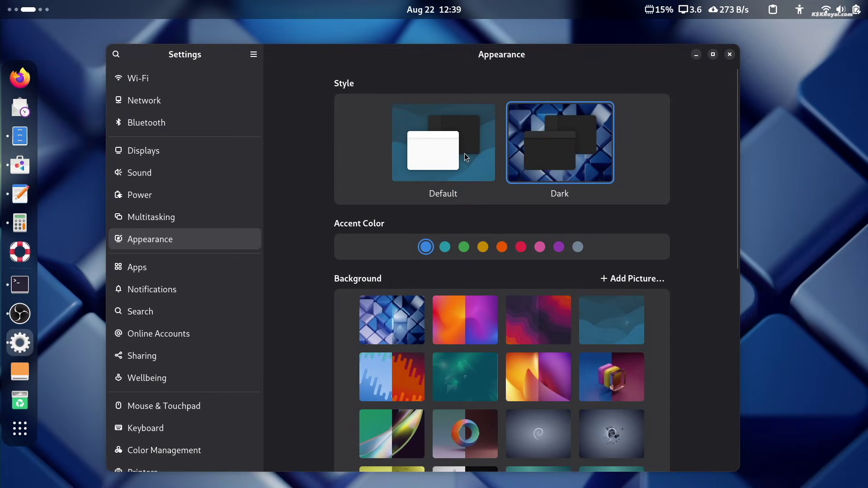
pyautogui.click(465, 153)
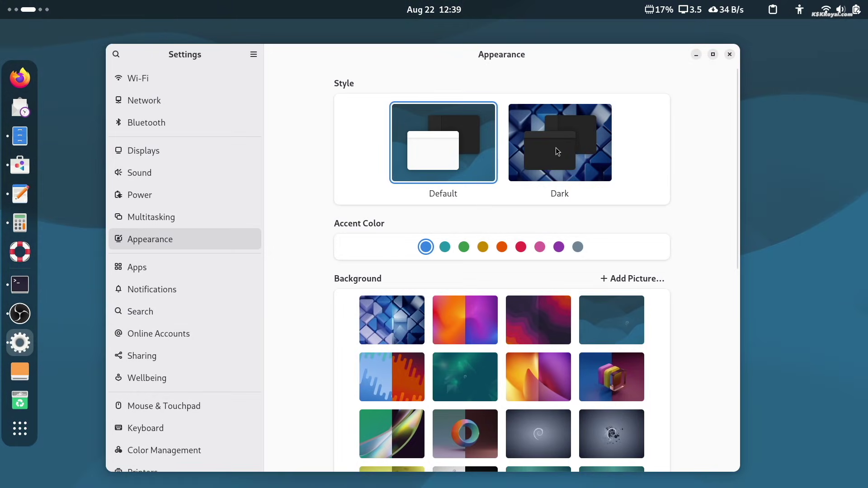
pyautogui.click(555, 147)
pyautogui.click(853, 6)
pyautogui.click(853, 5)
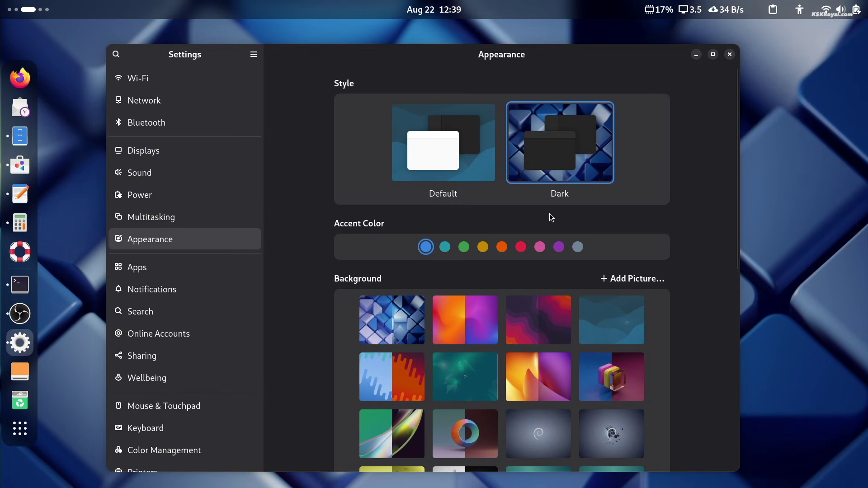
# Step: Try a yellow accent, then set the accent colour to red and preview it in quick settings
pyautogui.click(483, 248)
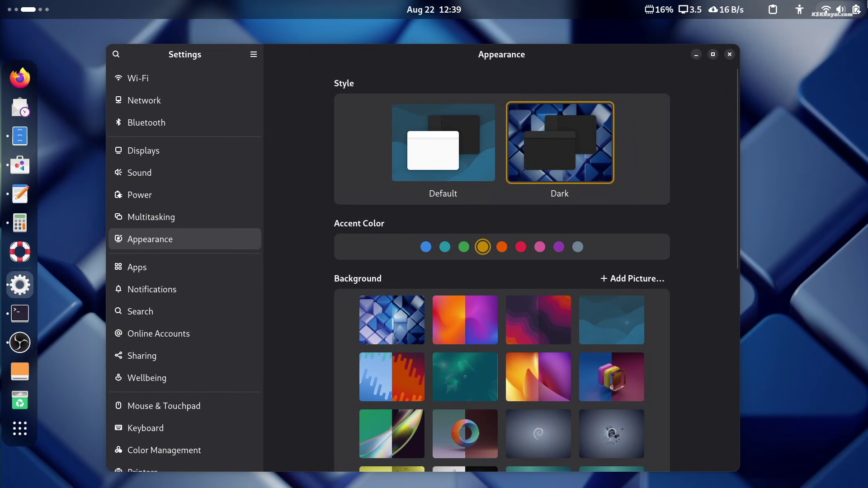
pyautogui.click(841, 9)
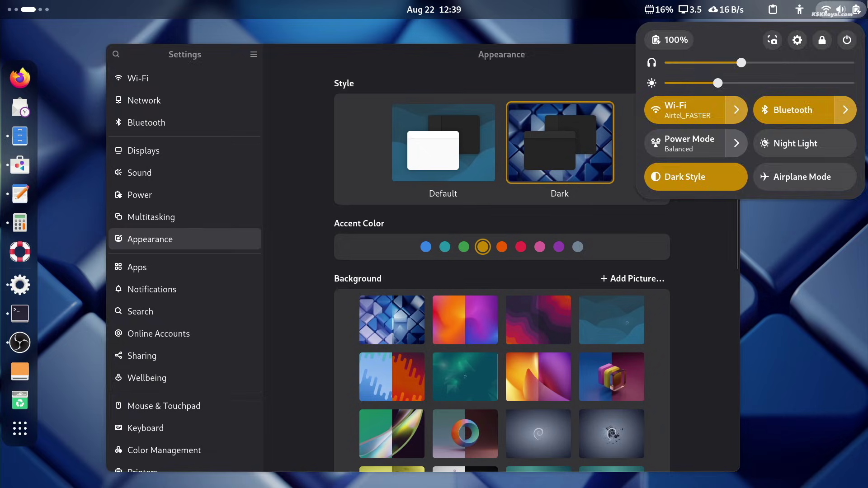
pyautogui.click(563, 210)
pyautogui.click(524, 245)
pyautogui.click(847, 9)
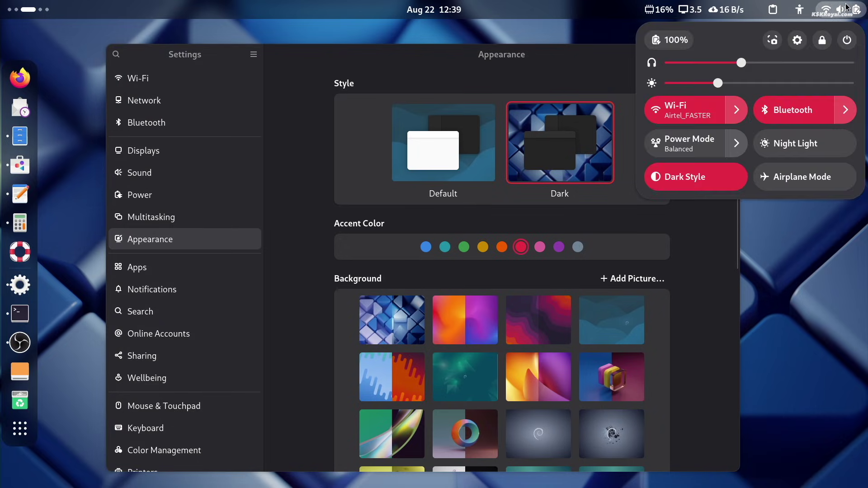
# Step: Under Power, choose the Performance mode and turn on Show Battery Percentage
pyautogui.click(617, 225)
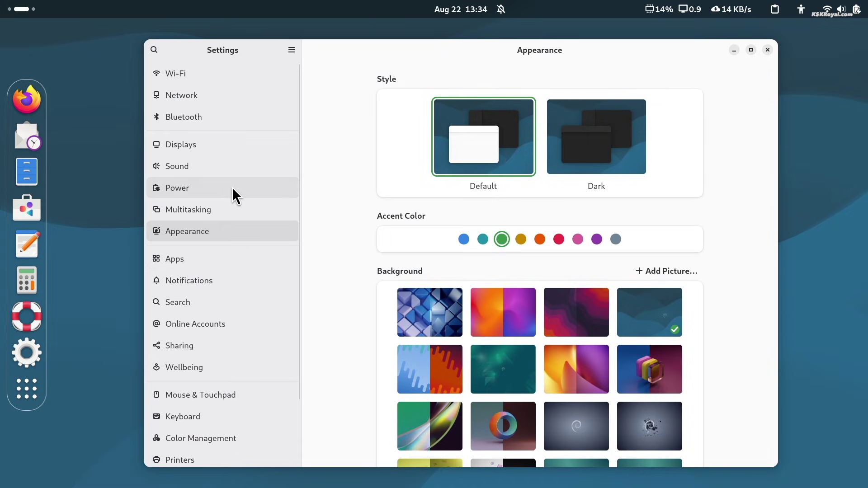
pyautogui.click(232, 187)
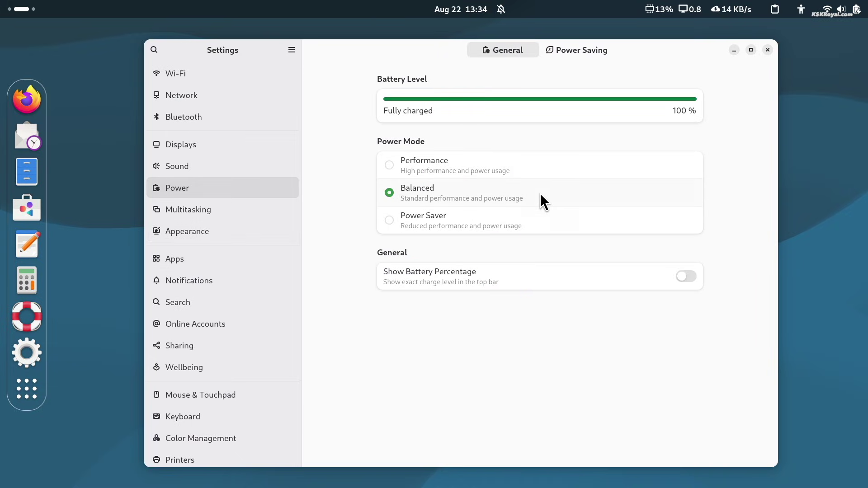
pyautogui.click(387, 166)
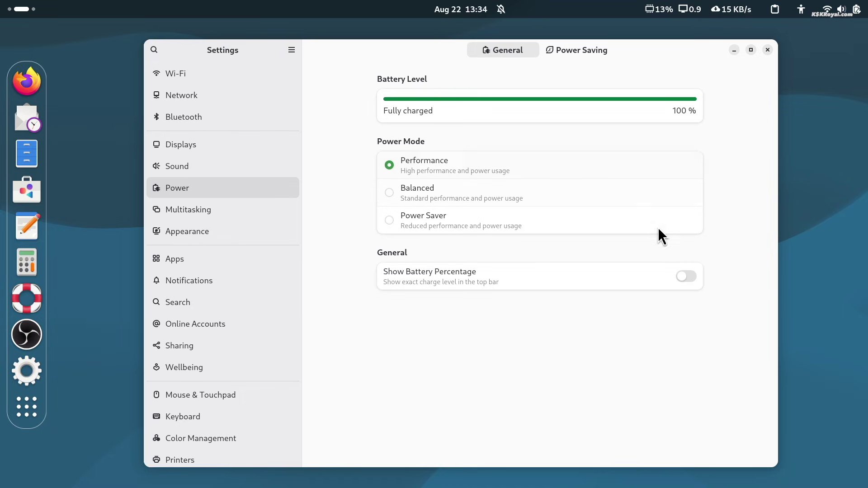
pyautogui.click(685, 278)
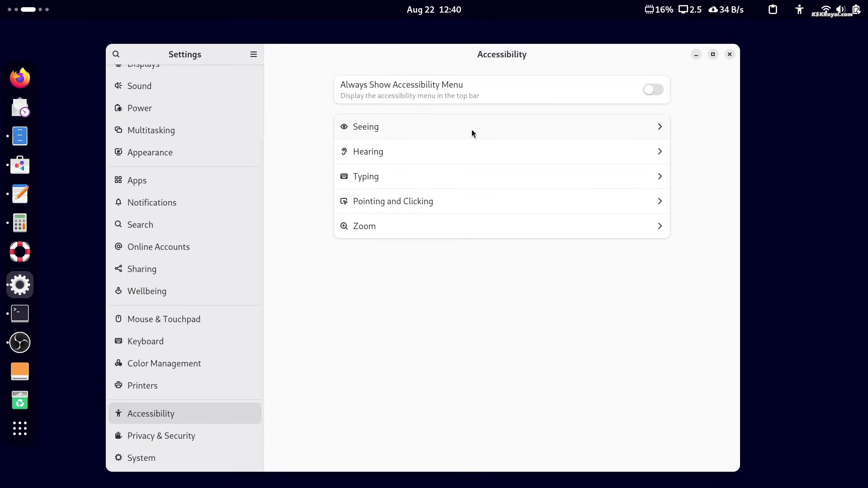
# Step: In Accessibility > Seeing, leave Large Text on and step Cursor Size up to the largest tile
pyautogui.click(390, 129)
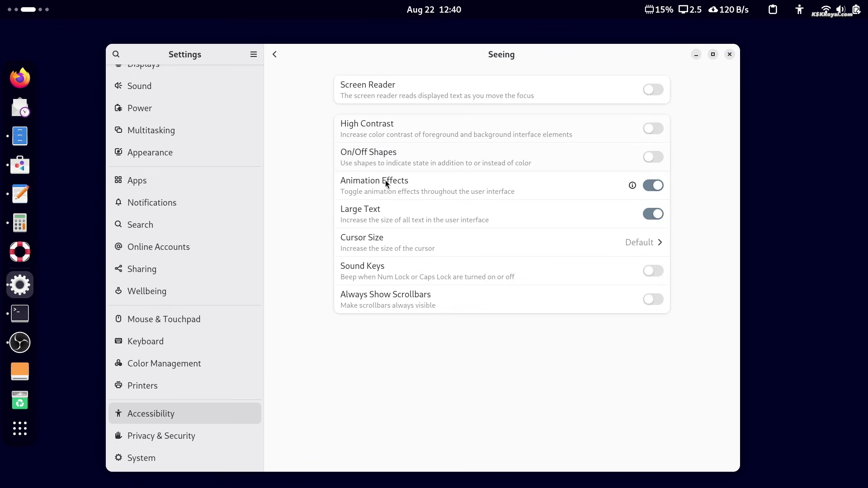
pyautogui.click(648, 213)
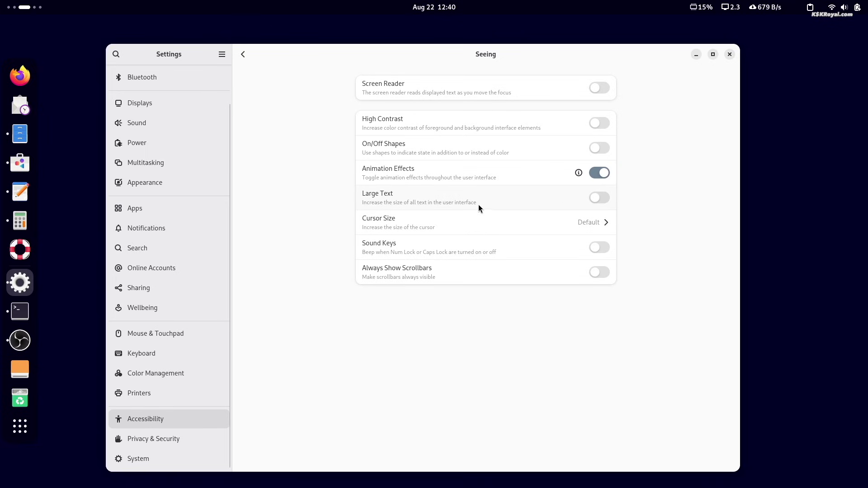
pyautogui.click(598, 199)
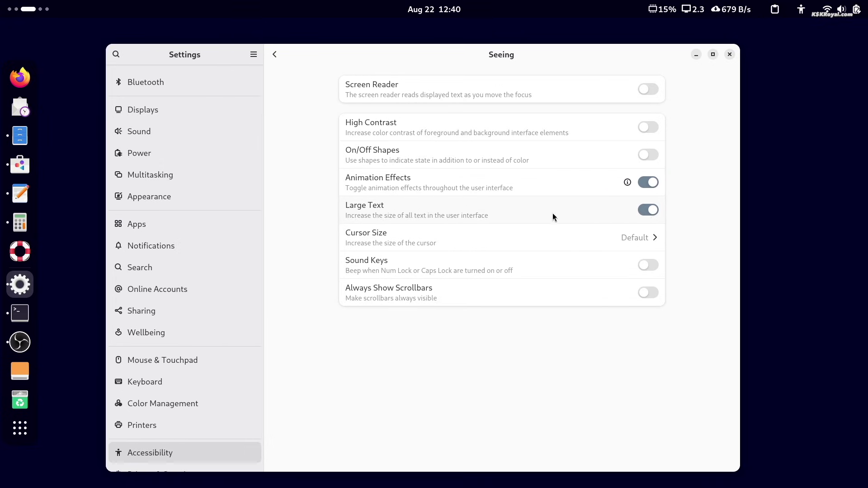
pyautogui.click(631, 237)
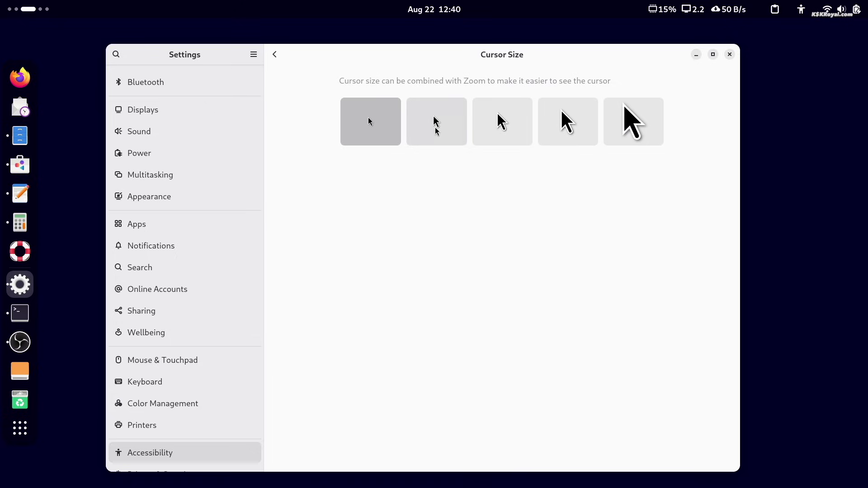
pyautogui.click(436, 127)
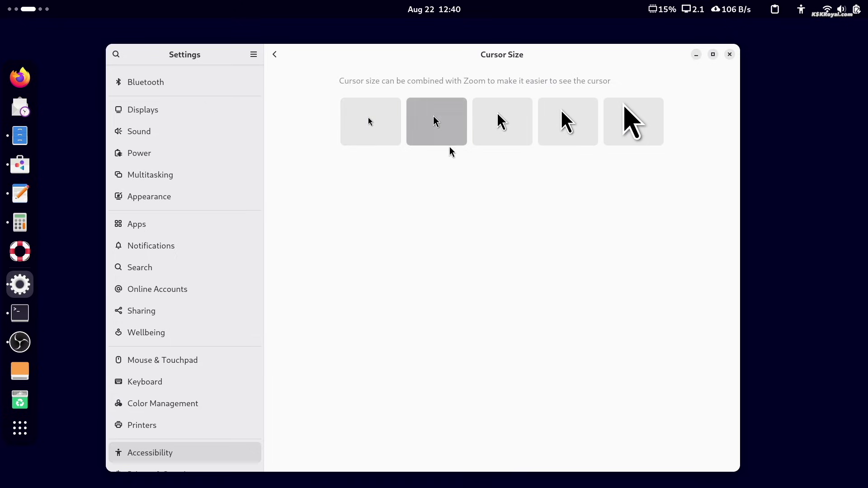
pyautogui.click(503, 123)
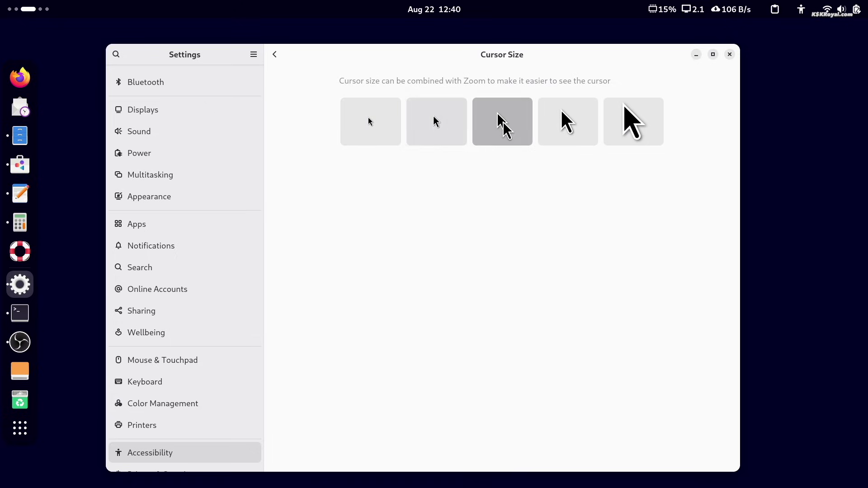
pyautogui.click(568, 127)
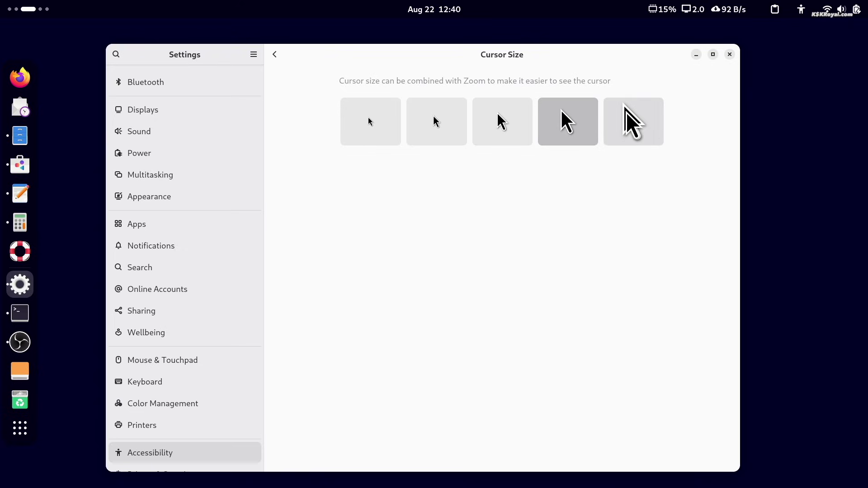
pyautogui.click(626, 111)
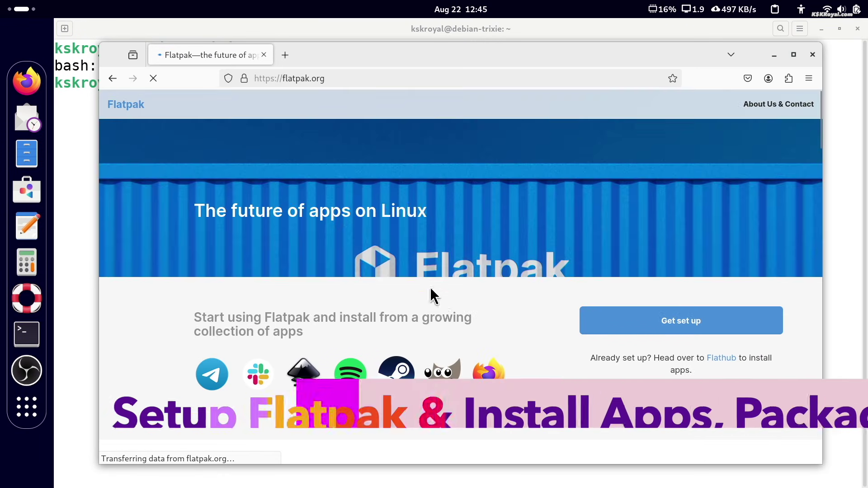
# Step: Go to flatpak.org's Debian setup page and copy the 'sudo apt install flatpak' command
pyautogui.doubleClick(314, 209)
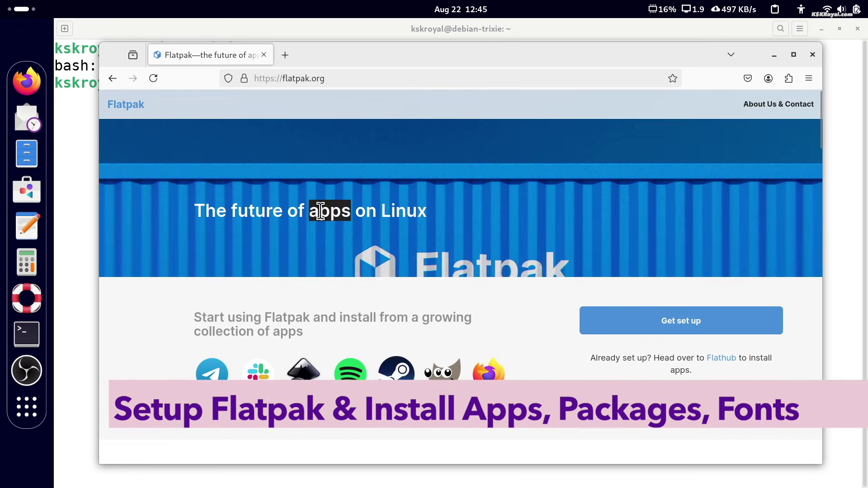
pyautogui.tripleClick(320, 210)
pyautogui.tripleClick(333, 317)
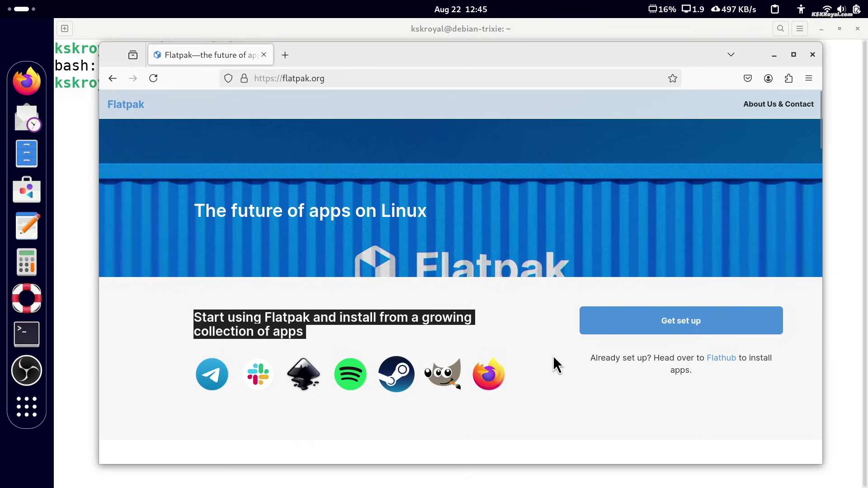
pyautogui.click(560, 360)
pyautogui.click(737, 321)
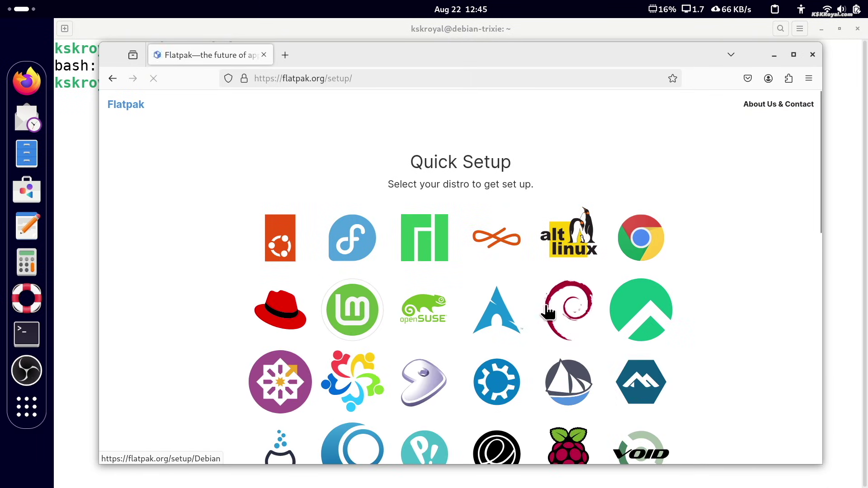
pyautogui.click(566, 307)
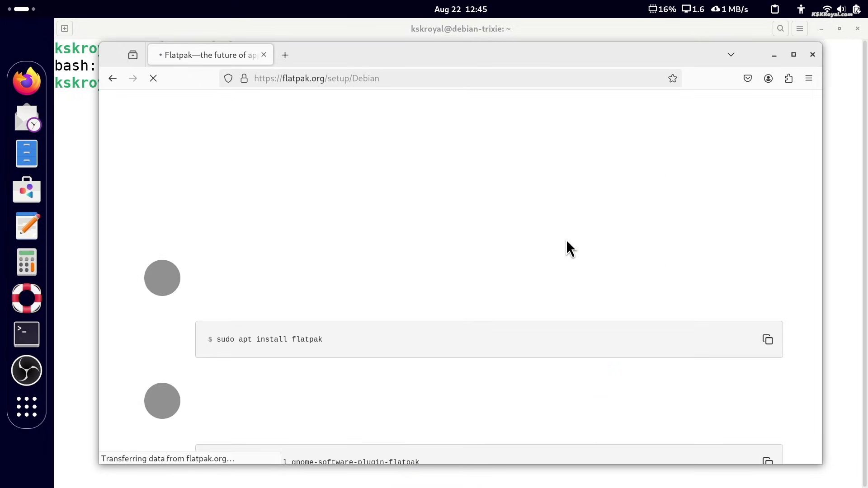
pyautogui.scroll(-3, 570, 253)
pyautogui.click(768, 209)
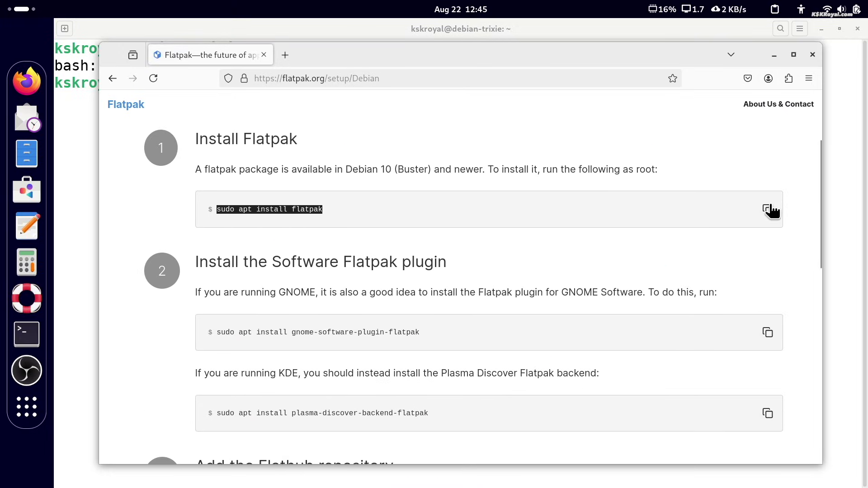
# Step: Run the copied 'sudo apt install flatpak' command in the terminal
pyautogui.hotkey('alt', 'Tab')
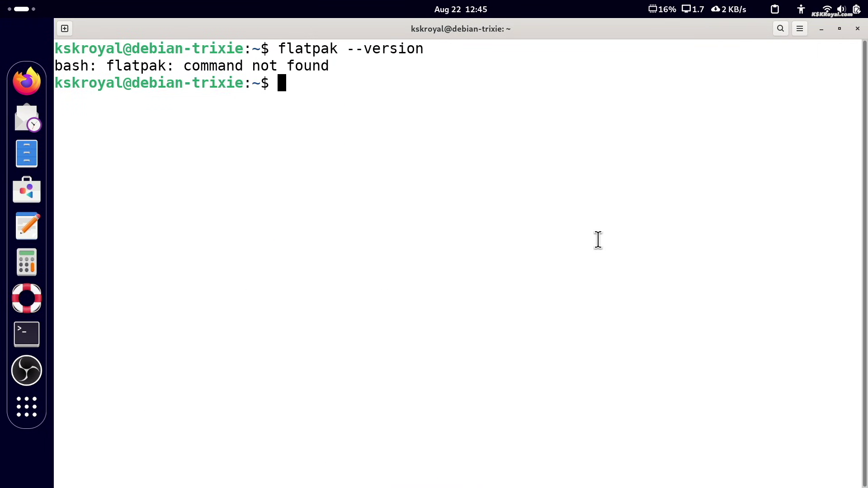
pyautogui.hotkey('ctrl', 'shift', 'v')
pyautogui.press('Return')
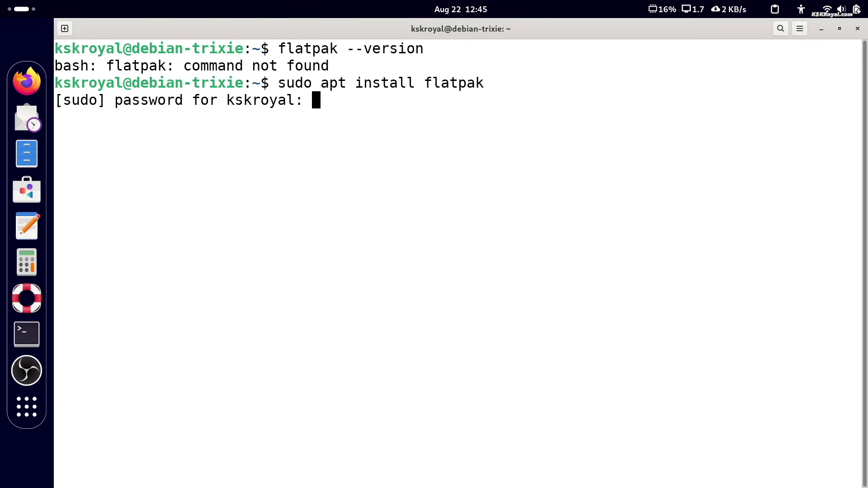
pyautogui.press('Return')
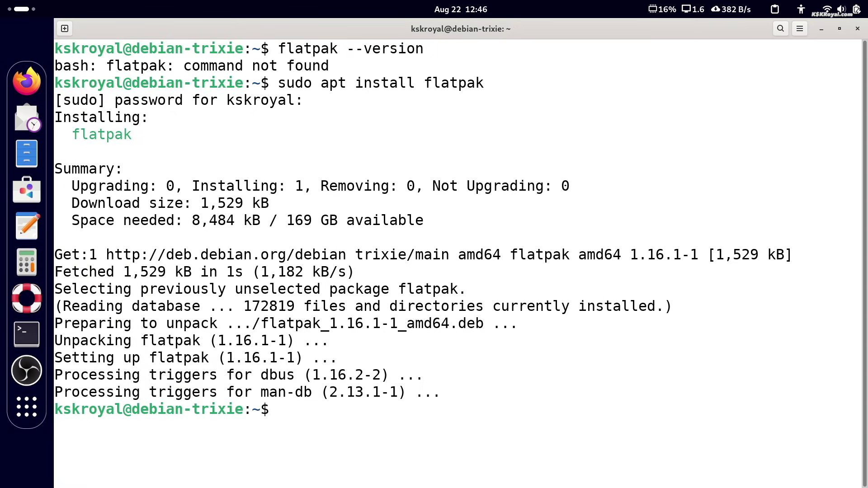
# Step: Copy and run the flatpak remote-add Flathub command, confirming with the administrator password
pyautogui.hotkey('alt', 'Tab')
pyautogui.click(633, 298)
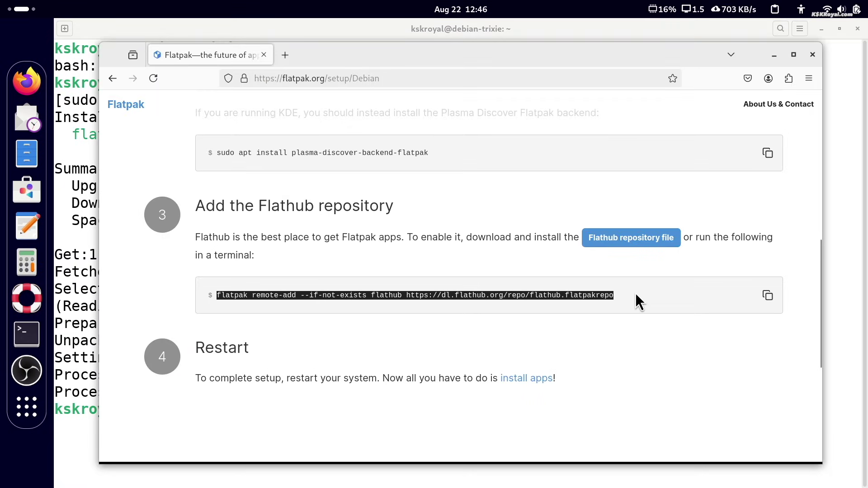
pyautogui.click(770, 296)
pyautogui.hotkey('alt', 'Tab')
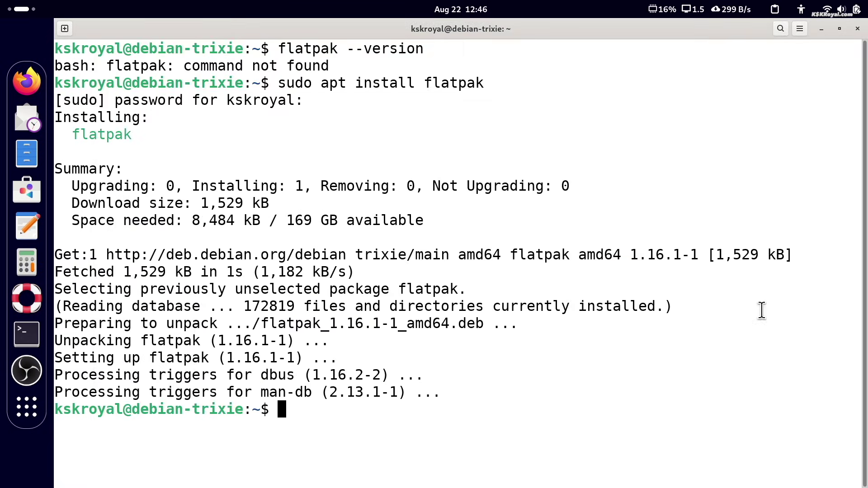
pyautogui.hotkey('ctrl', 'shift', 'v')
pyautogui.press('Return')
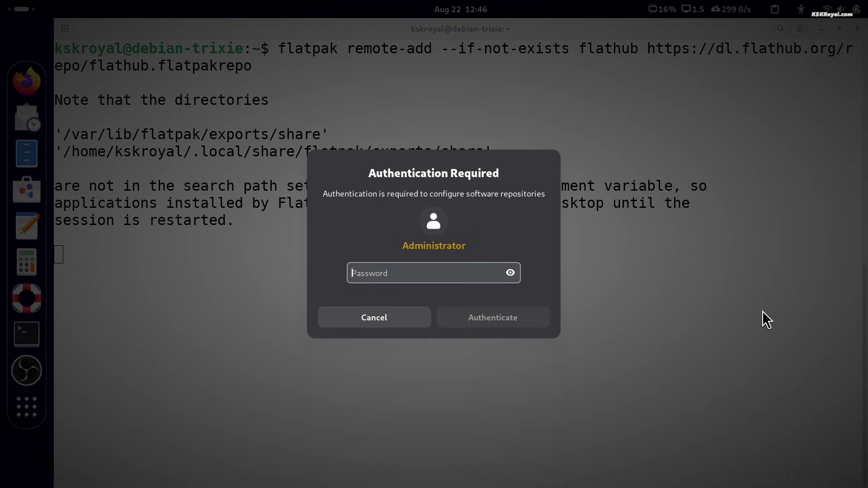
pyautogui.write('••')
pyautogui.press('Return')
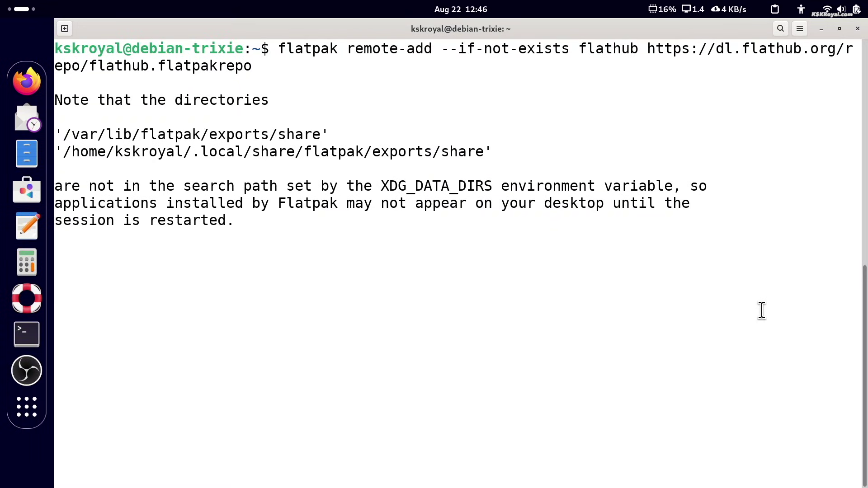
# Step: Install gnome-software-plugin-flatpak from the terminal, then close the terminal
pyautogui.write('sudo reboot now')
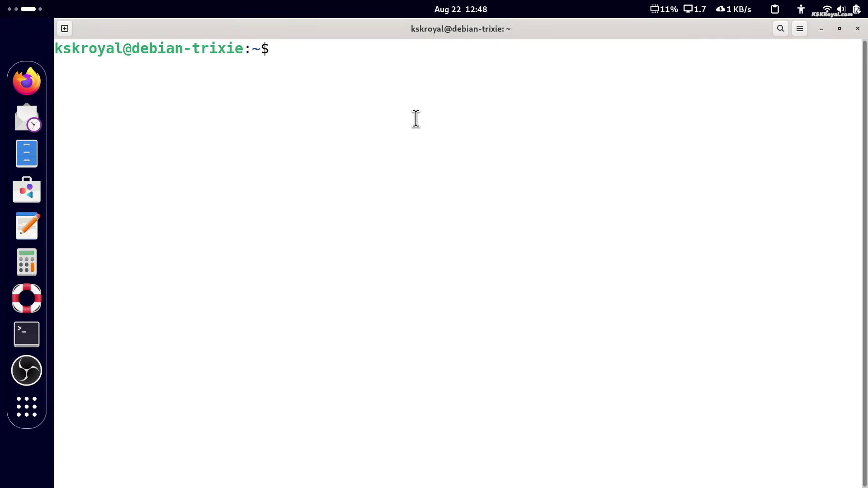
pyautogui.hotkey('ctrl', 'shift', 'v')
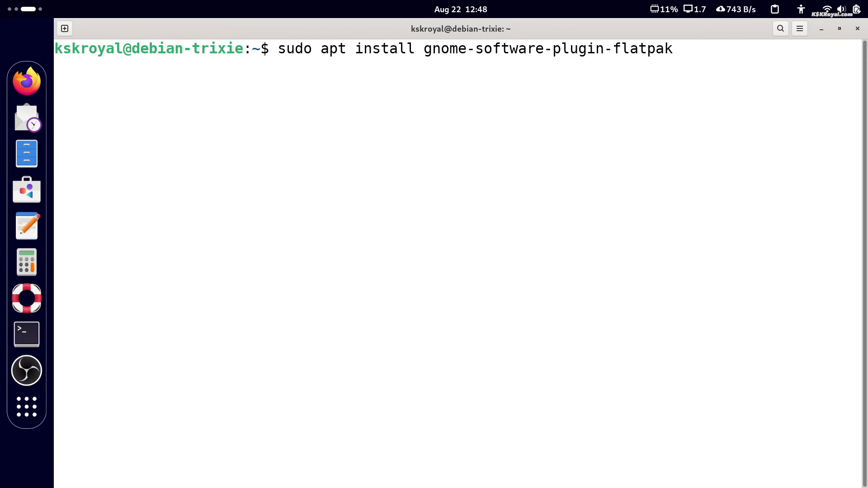
pyautogui.press('Return')
pyautogui.press('Return')
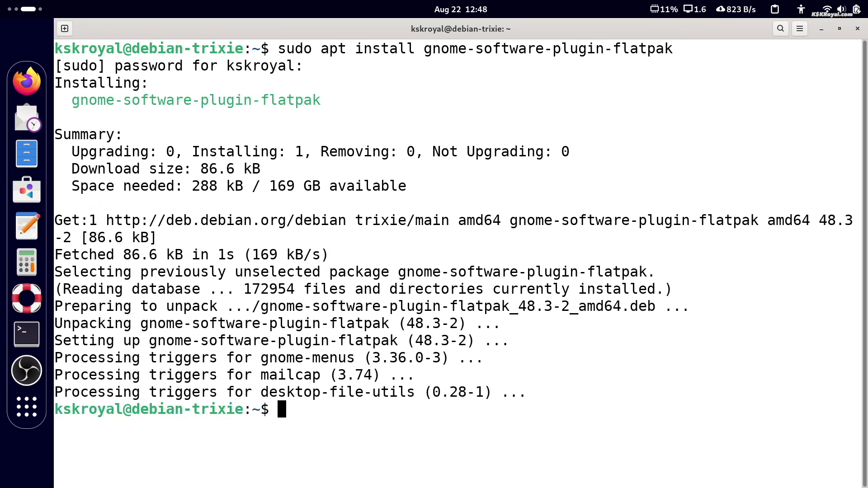
pyautogui.press('super+h')
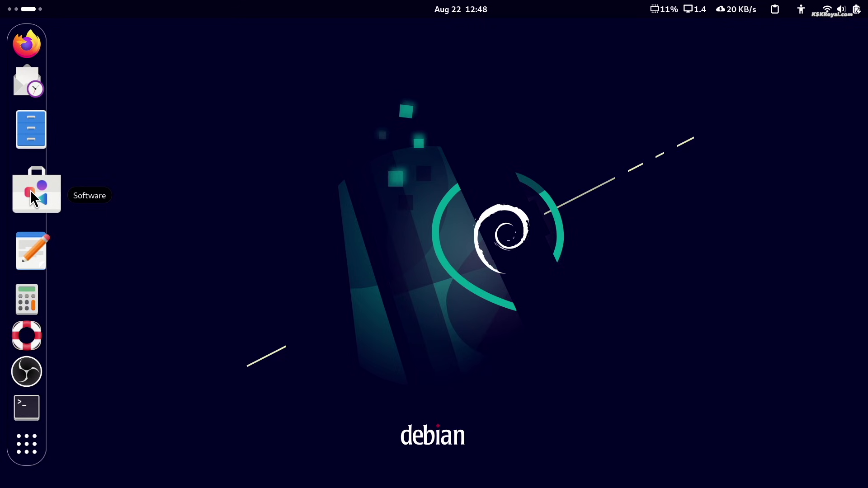
# Step: In GNOME Software, install GIMP with Flathub as the source and launch it
pyautogui.click(30, 190)
pyautogui.click(533, 412)
pyautogui.click(32, 193)
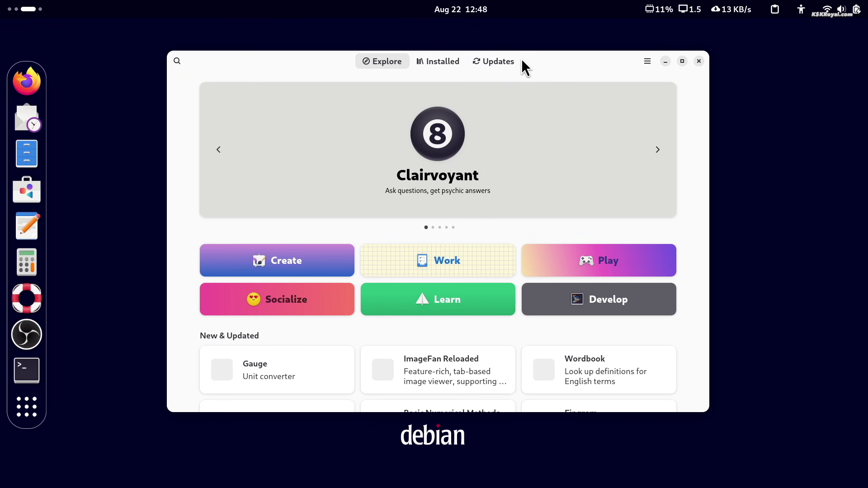
pyautogui.click(638, 123)
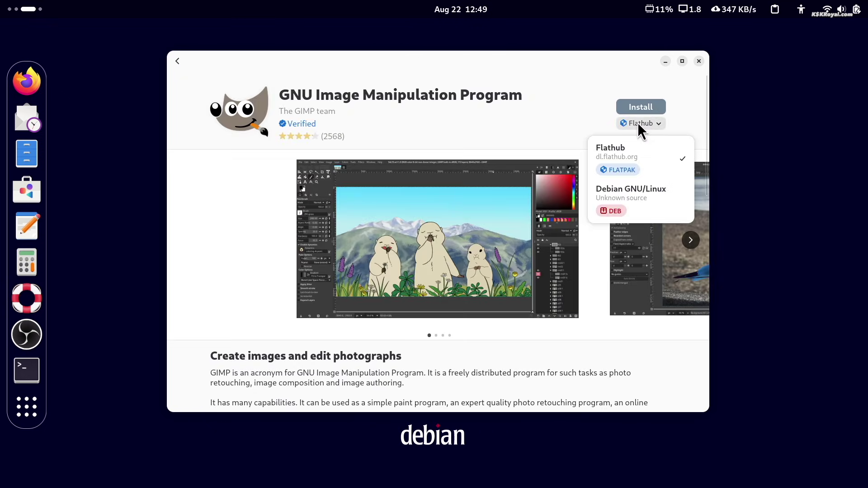
pyautogui.click(633, 159)
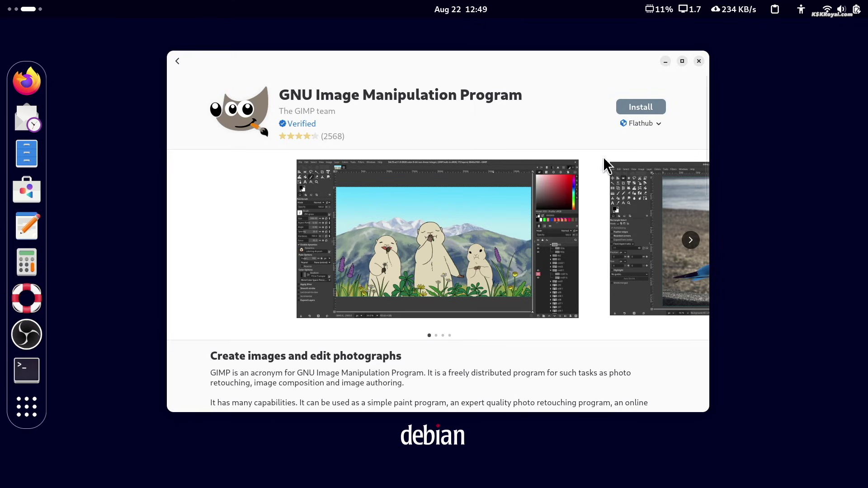
pyautogui.click(657, 106)
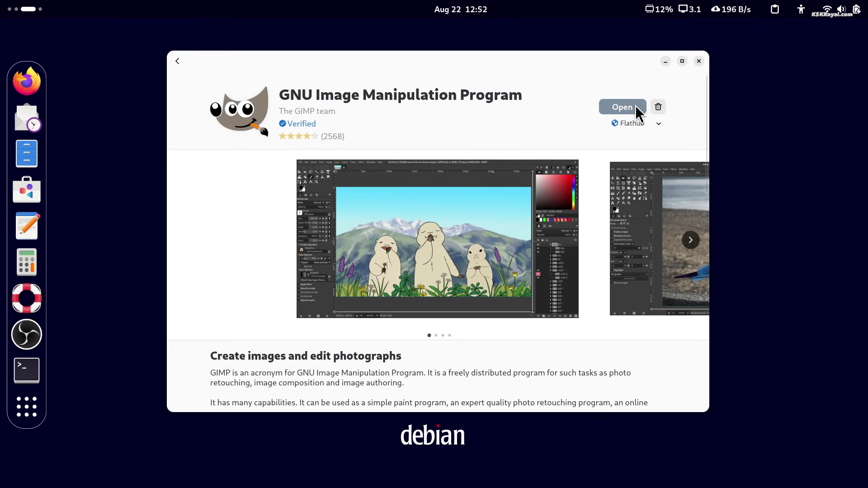
pyautogui.click(636, 107)
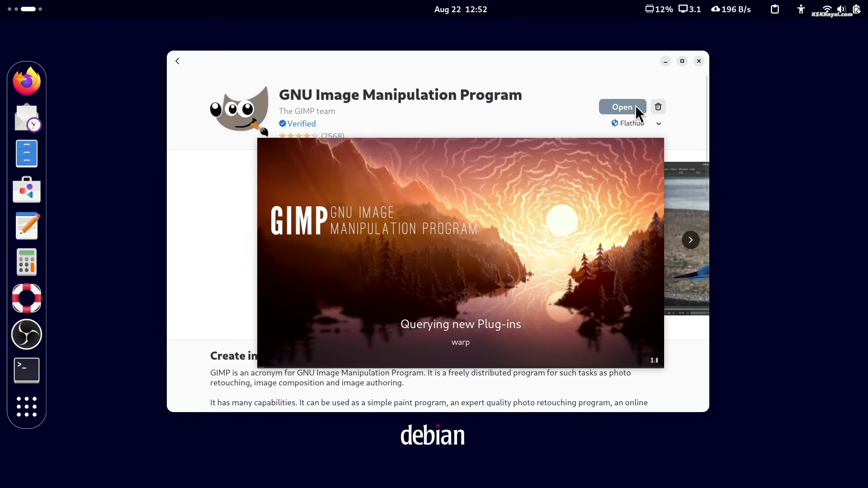
# Step: Close GIMP's Welcome dialog, then reposition and enlarge the GIMP main window
pyautogui.click(665, 61)
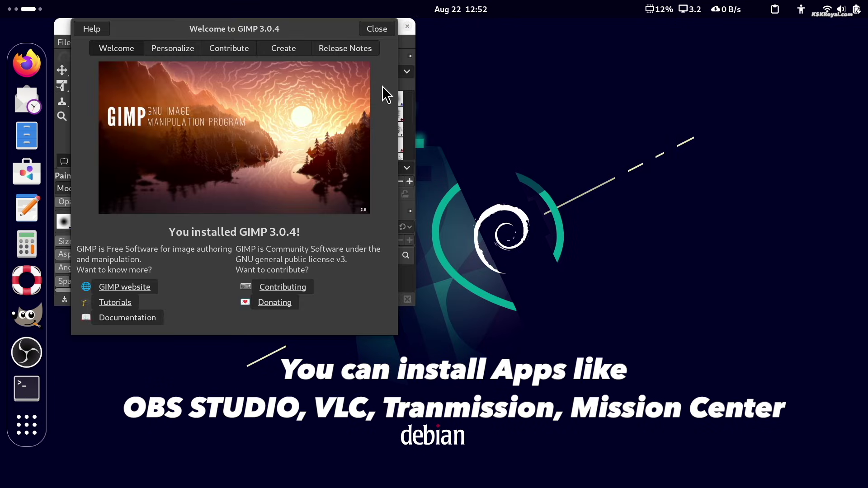
pyautogui.click(389, 27)
pyautogui.moveTo(311, 28); pyautogui.dragTo(479, 65)
pyautogui.moveTo(582, 341); pyautogui.dragTo(829, 446)
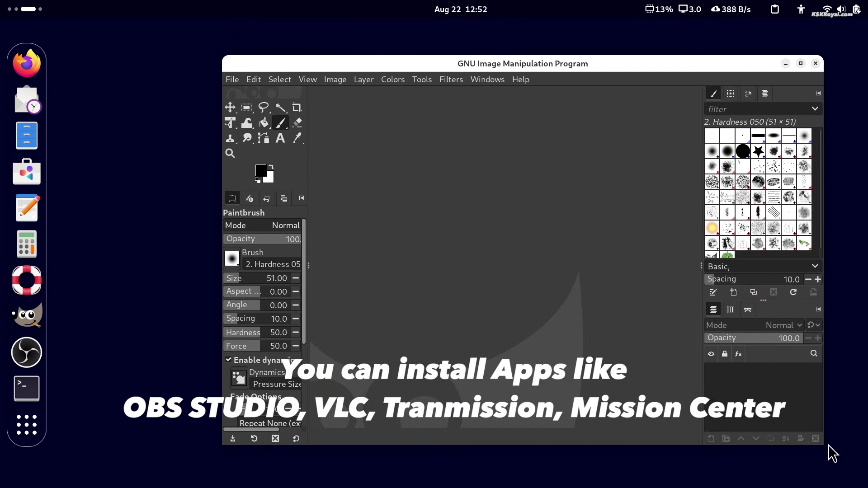
# Step: Run sudo apt install for python3-pip, unrar, unzip, cargo, p7zip, ntfs-3g, htop, ffmpeg and font packages
pyautogui.click(816, 63)
pyautogui.moveTo(0, 1)
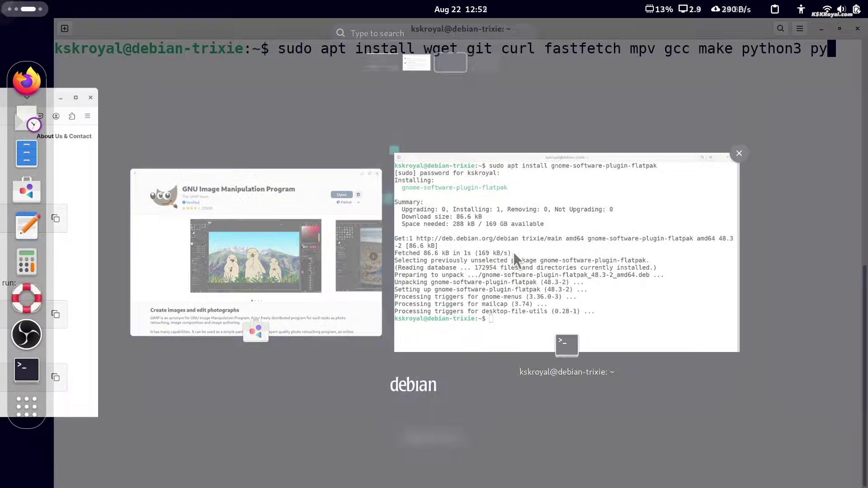
pyautogui.write('thon3-pip unrar unzip cargo p7zip ntfs-3g htop ffmpeg ttfg')
pyautogui.press('BackSpace')
pyautogui.write('-mscorefonts-installer fonts-firacode fonts-jetbrains-mono fonts-croscore fonts-crosextra')
pyautogui.press('BackSpace')
pyautogui.write('-carlito fonts-crosextra-caladea fonts-noto')
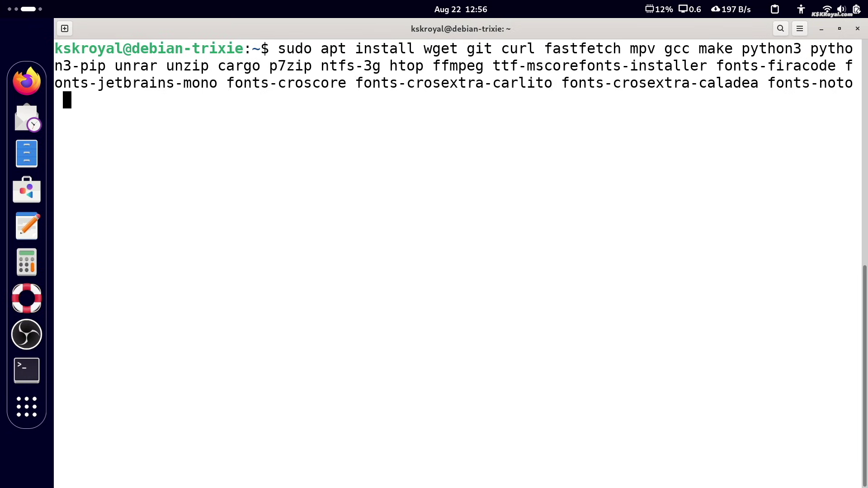
pyautogui.write(' fonts-noto-cjk')
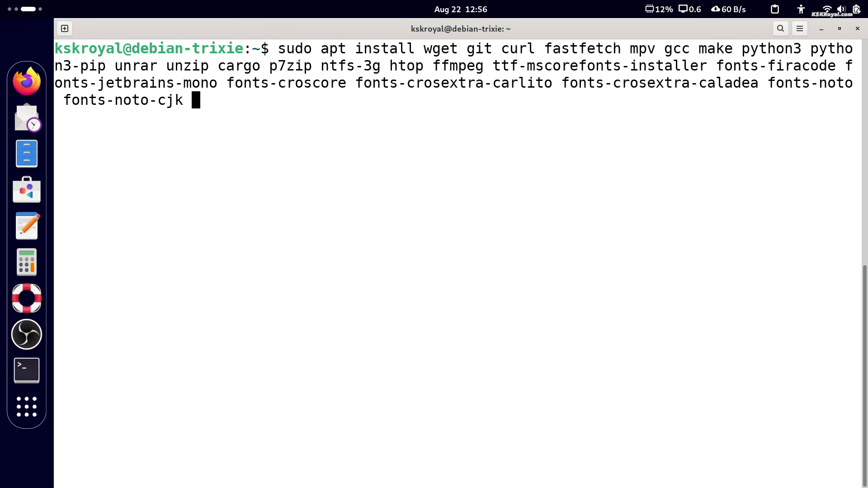
pyautogui.press('Return')
# Step: Answer y at the Continue prompt to install the packages
pyautogui.scroll(2, 585, 396)
pyautogui.scroll(-2, 585, 396)
pyautogui.scroll(5, 585, 395)
pyautogui.write('y')
pyautogui.press('Return')
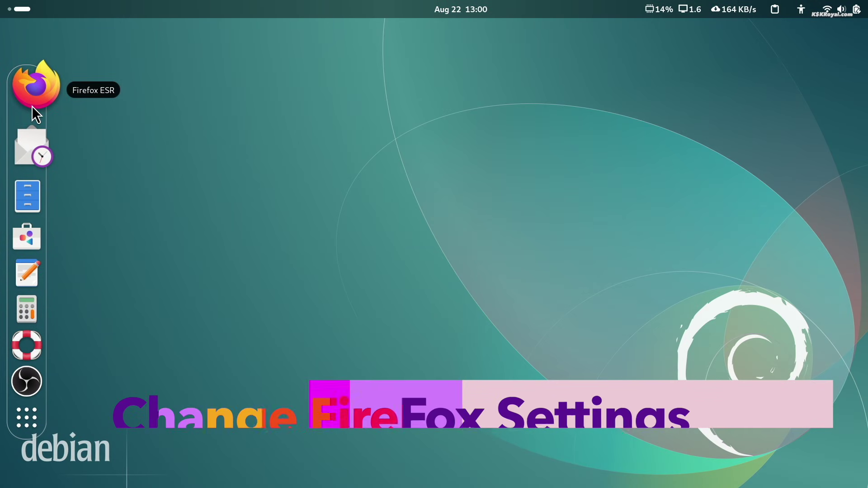
# Step: Launch Firefox and check its version under Help > About Firefox
pyautogui.click(33, 108)
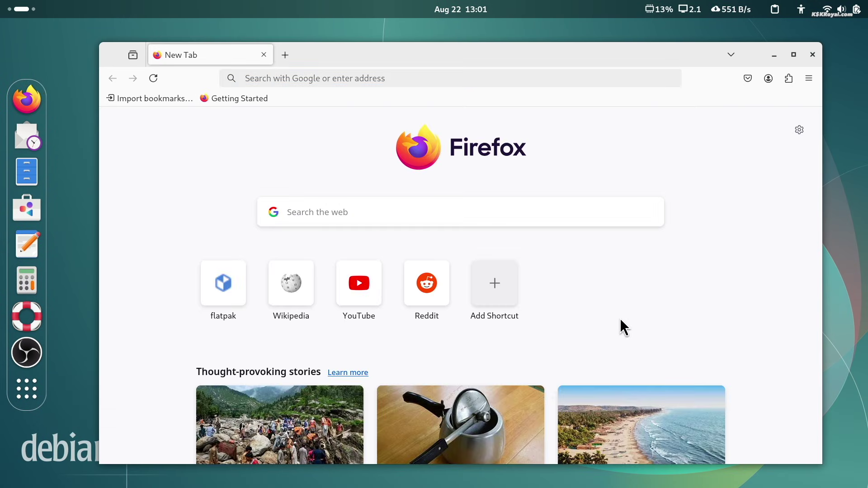
pyautogui.click(809, 78)
pyautogui.click(736, 436)
pyautogui.click(691, 242)
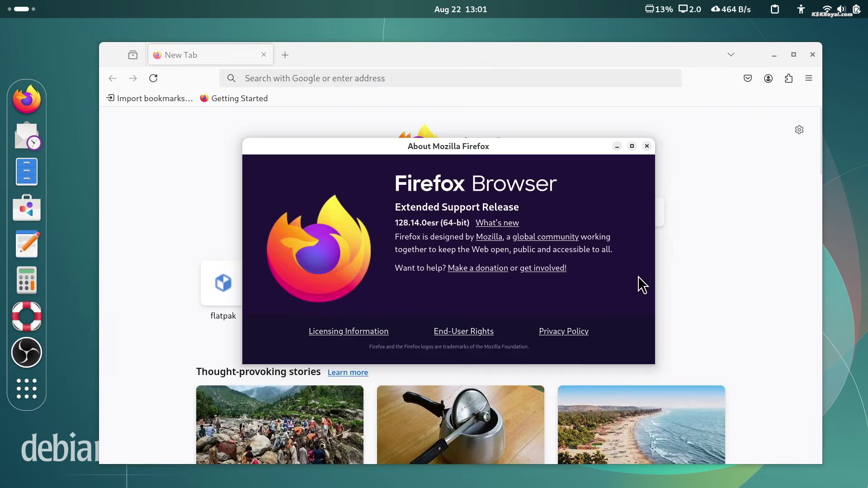
pyautogui.click(647, 146)
# Step: In Settings, enable restoring previous windows and tabs, confirming before closing multiple tabs, and always-visible scrollbars
pyautogui.click(809, 78)
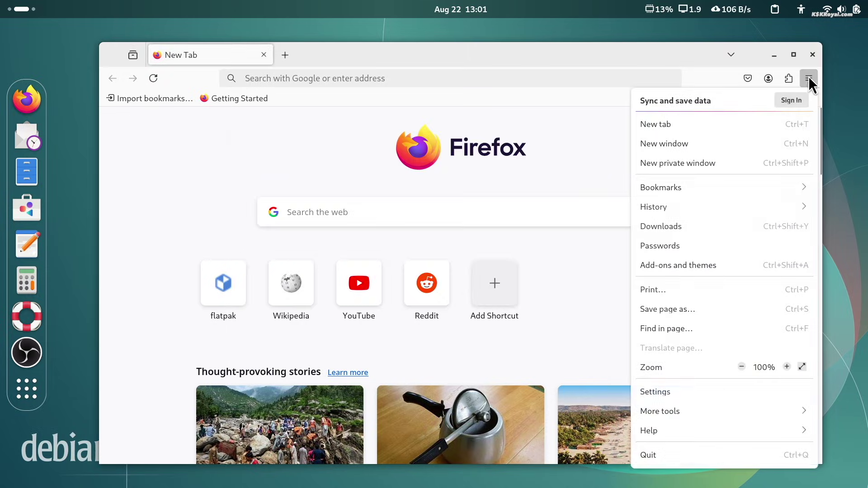
pyautogui.click(732, 389)
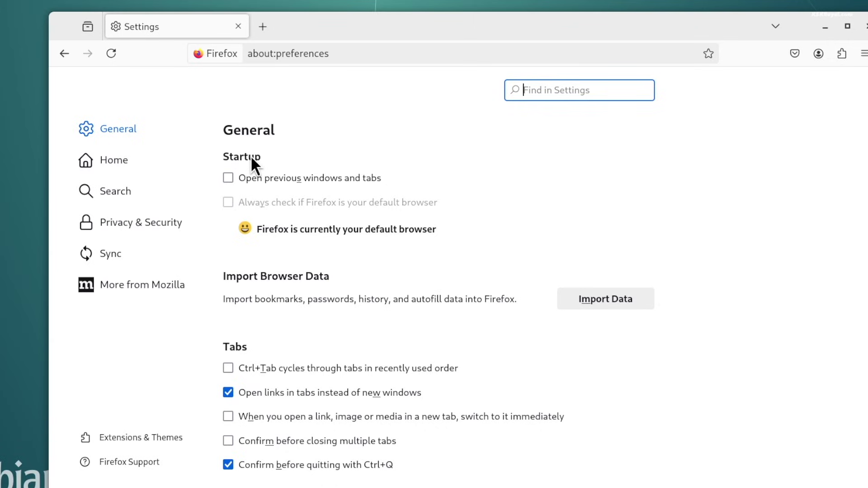
pyautogui.click(228, 179)
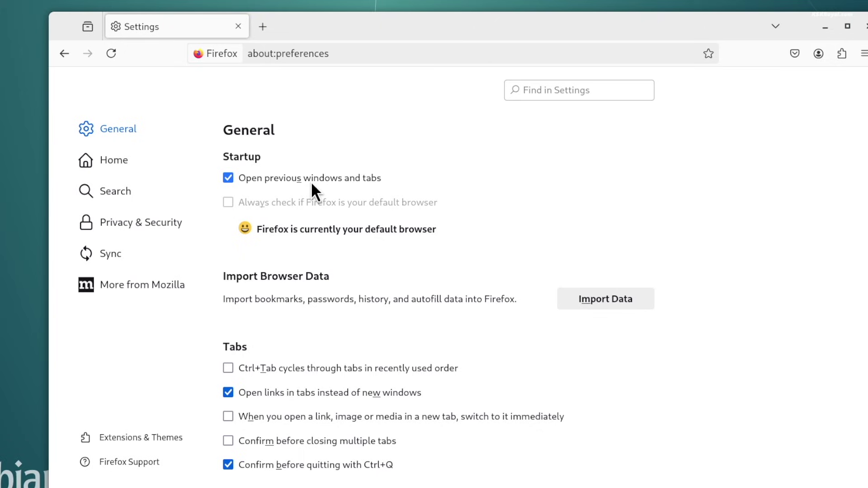
pyautogui.scroll(-3, 371, 324)
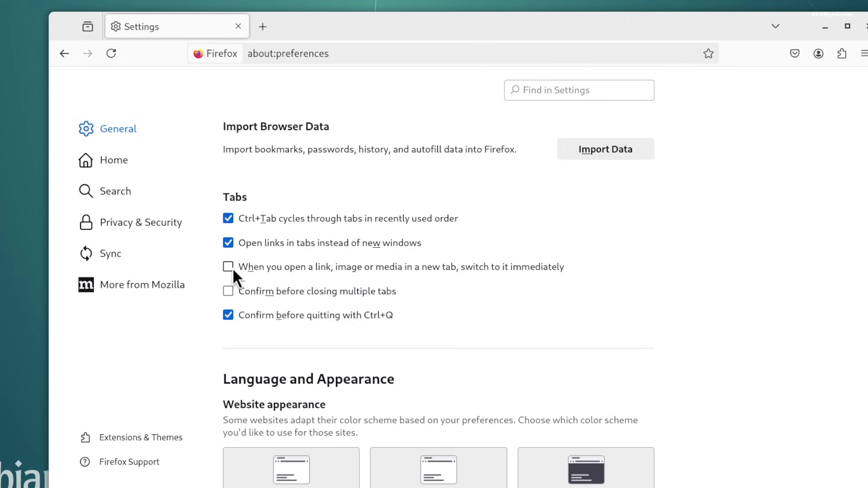
pyautogui.click(228, 291)
pyautogui.scroll(-15, 370, 267)
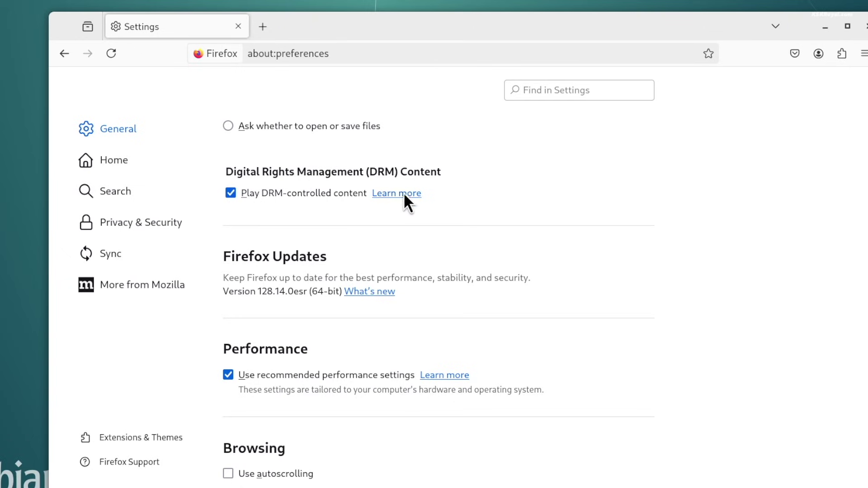
pyautogui.scroll(-5, 316, 217)
pyautogui.click(292, 224)
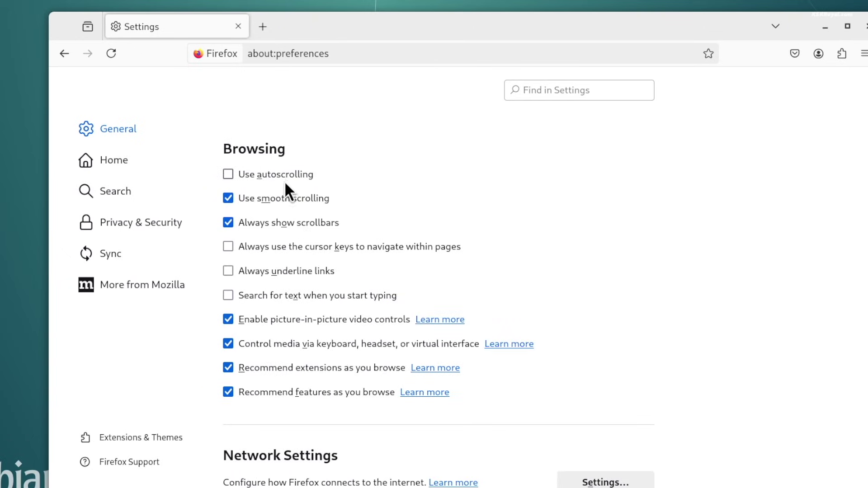
pyautogui.scroll(-1, 253, 294)
# Step: Add the Dark Reader extension from the Add-ons Manager's Extensions list
pyautogui.click(172, 436)
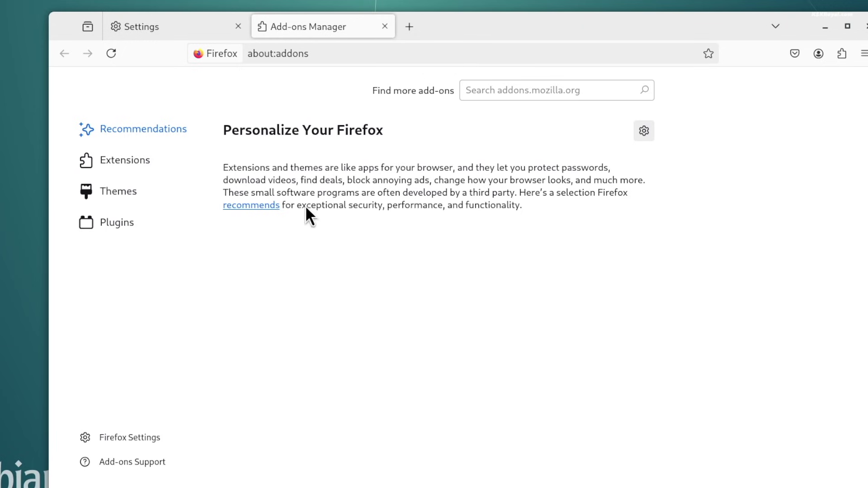
pyautogui.click(161, 163)
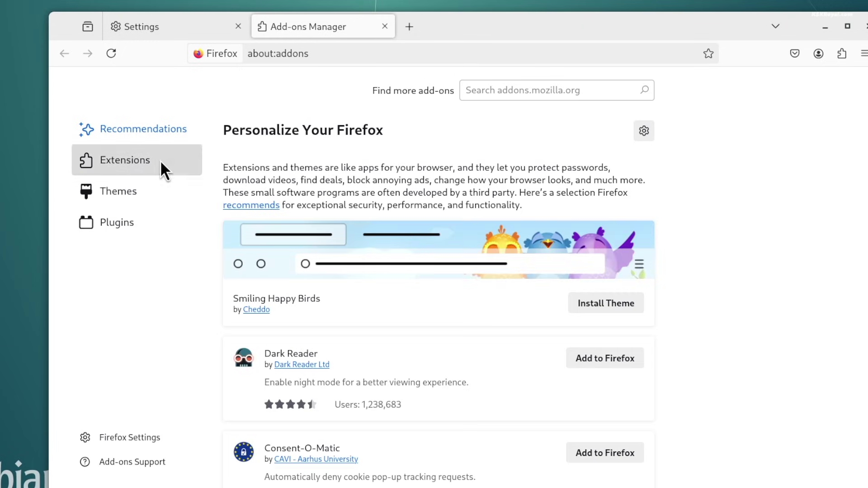
pyautogui.tripleClick(409, 280)
pyautogui.click(504, 284)
pyautogui.click(595, 259)
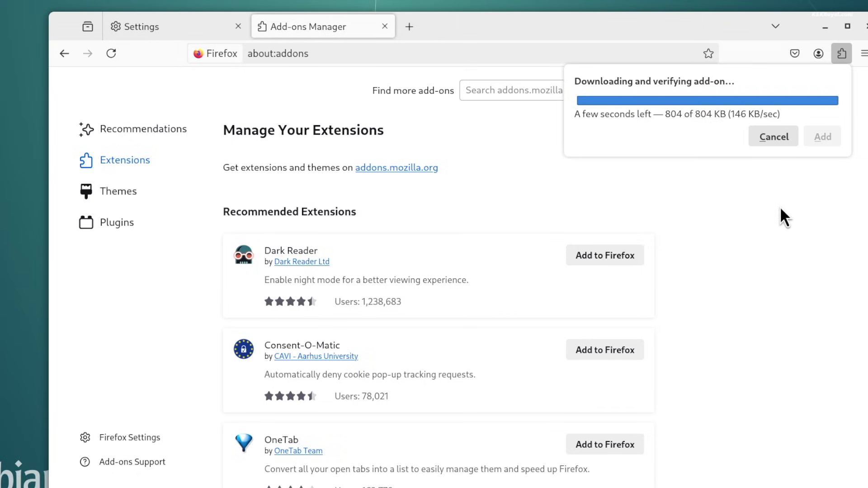
pyautogui.click(820, 151)
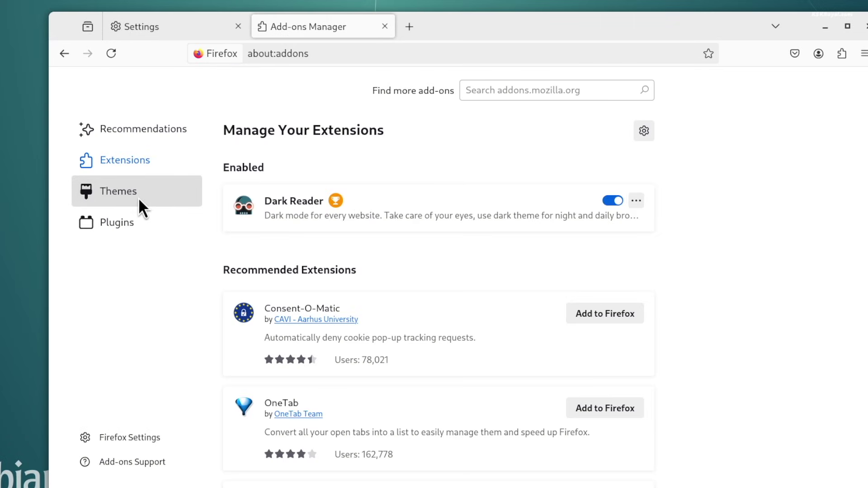
# Step: Install and apply the Smiling Happy Birds theme
pyautogui.click(137, 197)
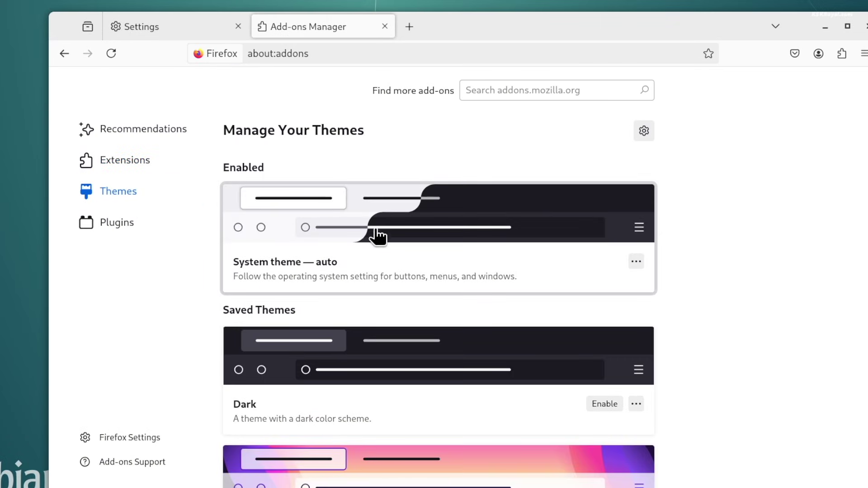
pyautogui.scroll(-10, 377, 239)
pyautogui.click(617, 292)
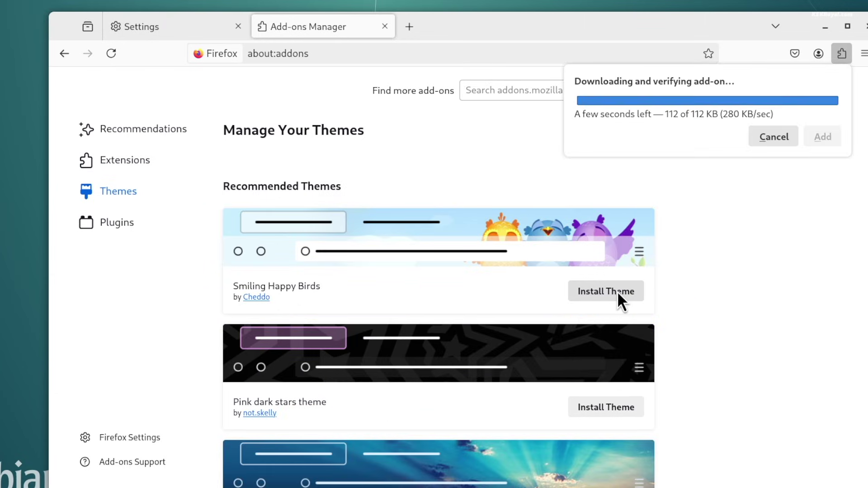
pyautogui.click(822, 139)
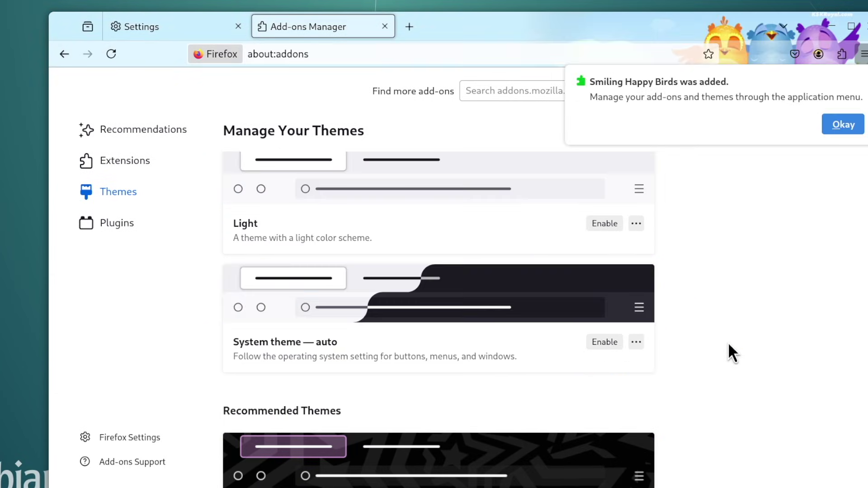
pyautogui.click(835, 123)
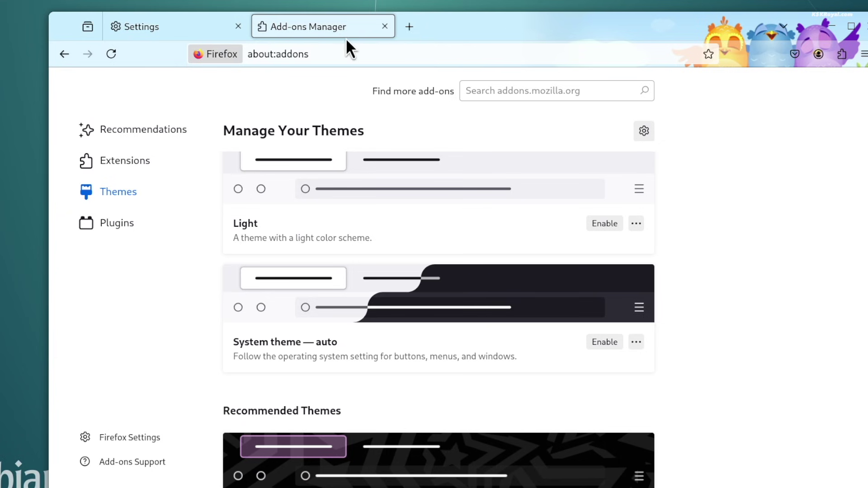
pyautogui.scroll(-5, 717, 284)
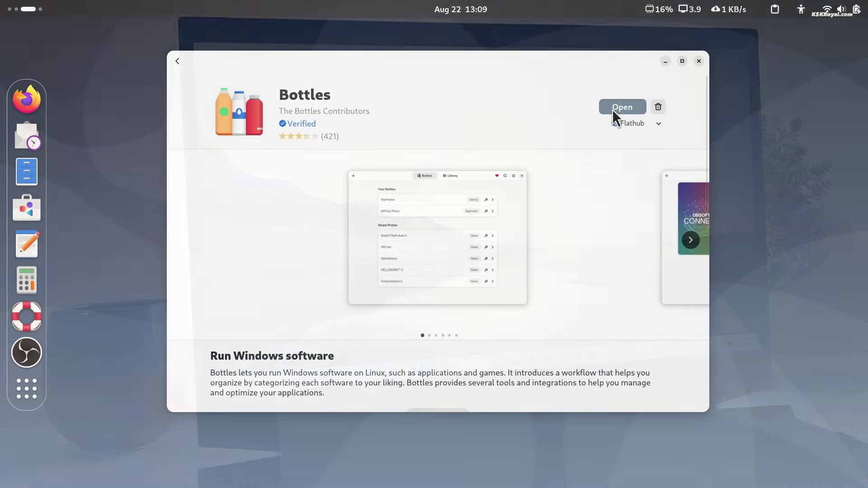
# Step: Launch Bottles and complete its first-run welcome pages
pyautogui.click(613, 110)
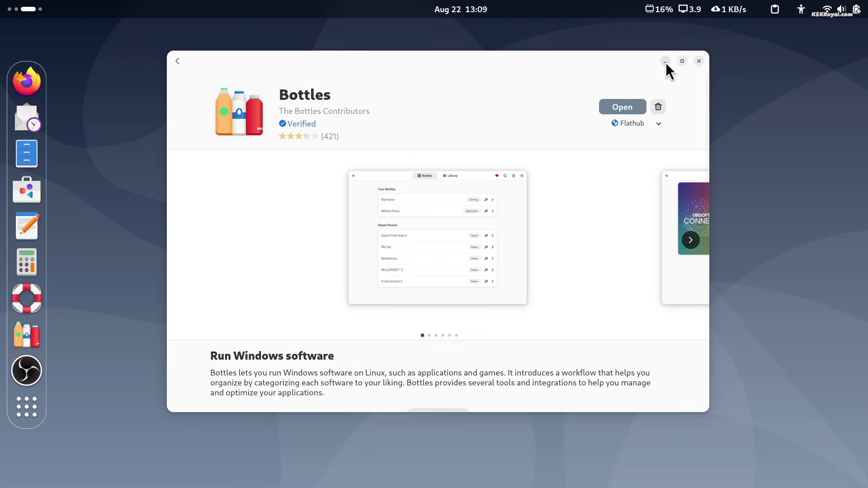
pyautogui.click(665, 63)
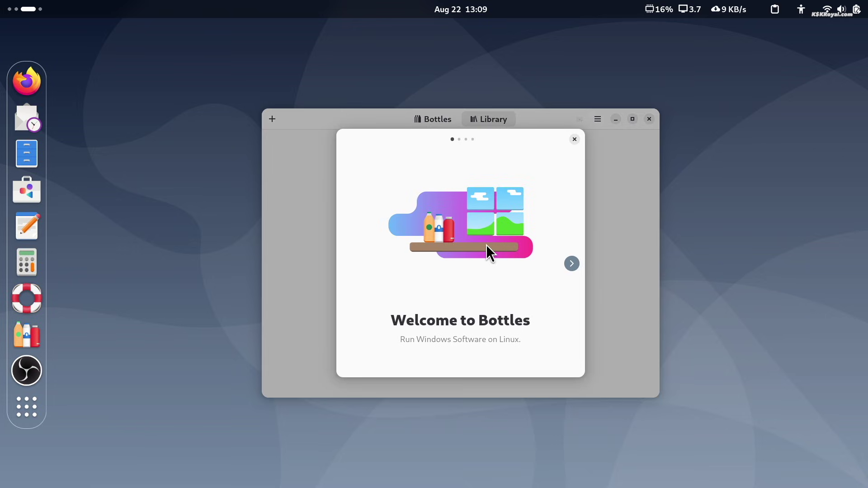
pyautogui.click(572, 263)
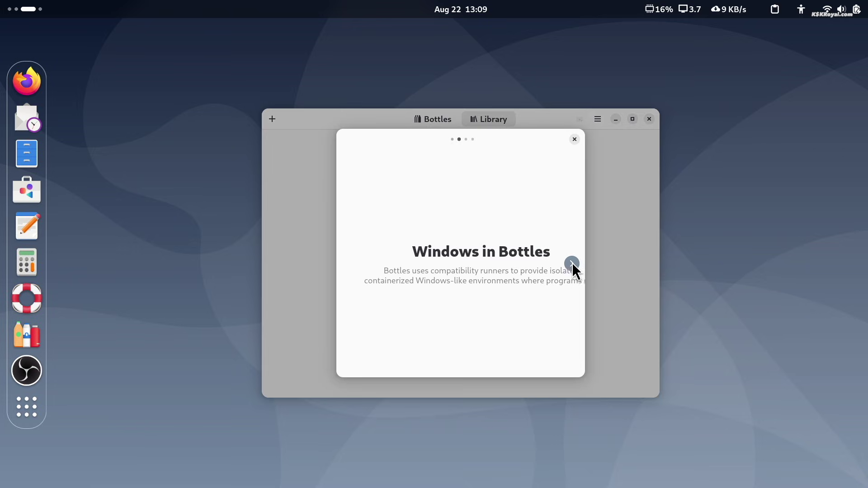
pyautogui.click(572, 263)
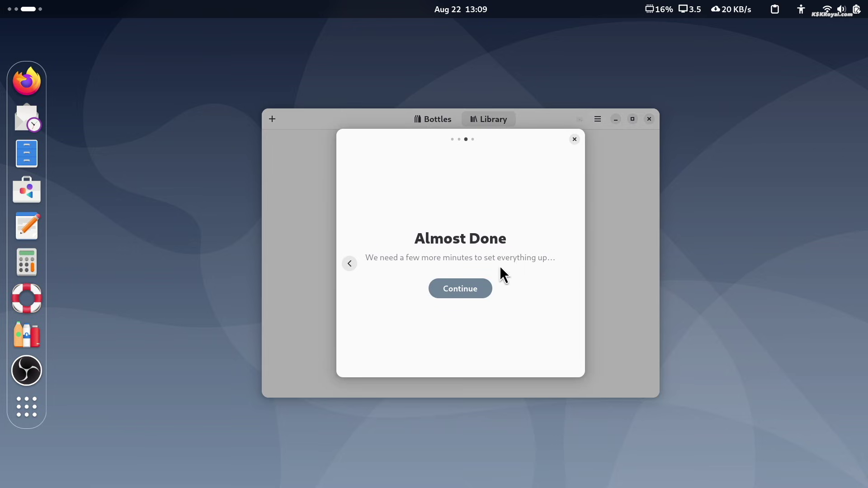
pyautogui.click(479, 291)
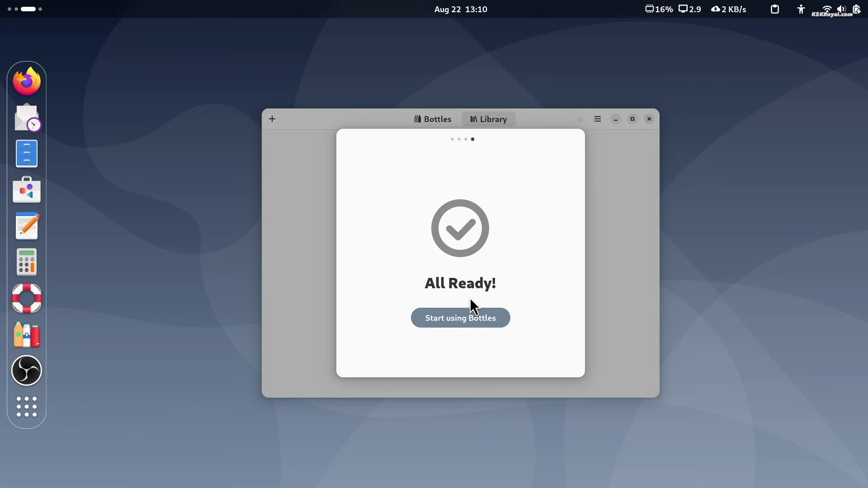
pyautogui.click(466, 318)
# Step: Create an Application bottle named 'RunWindows64Bit Apps' on the soda-9.0-1 runner
pyautogui.click(473, 325)
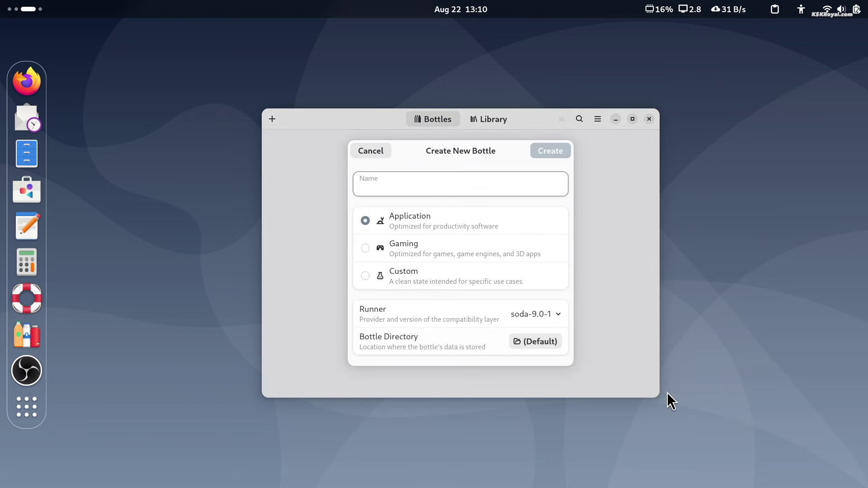
pyautogui.write('RunWindows64Bit Apps')
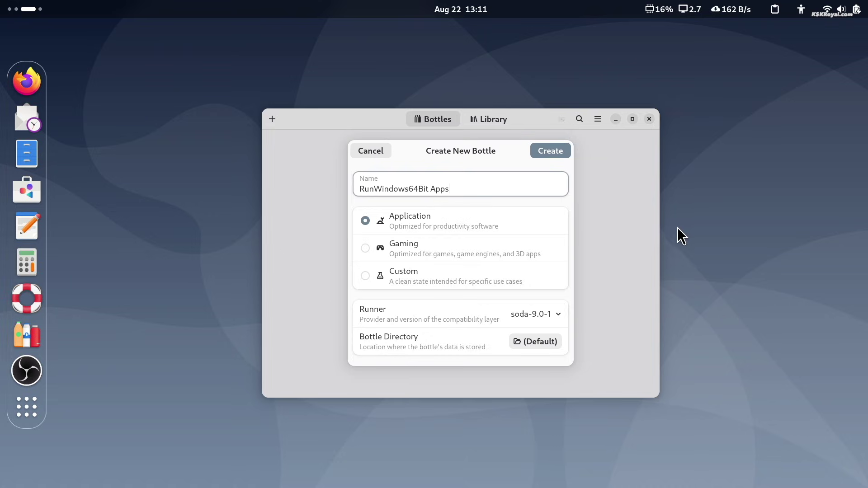
pyautogui.click(428, 213)
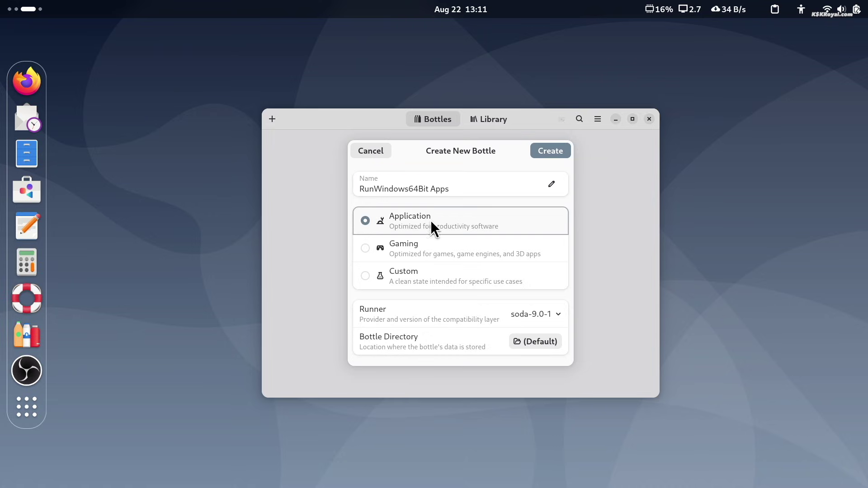
pyautogui.click(536, 314)
pyautogui.click(545, 154)
pyautogui.click(545, 154)
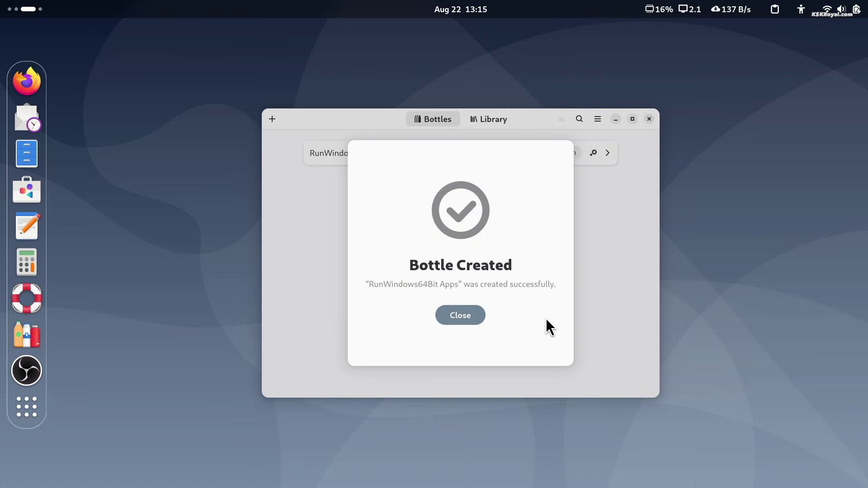
pyautogui.press('Return')
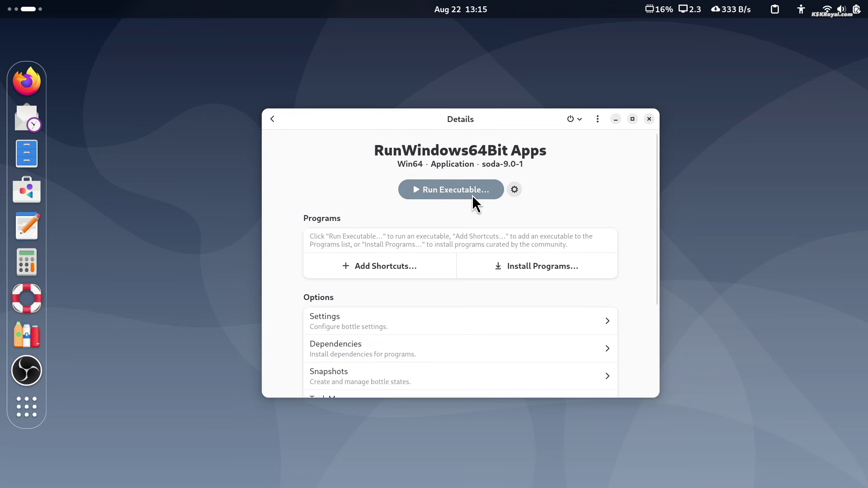
# Step: Add idman642build42.exe from Downloads as an executable in the bottle
pyautogui.click(426, 267)
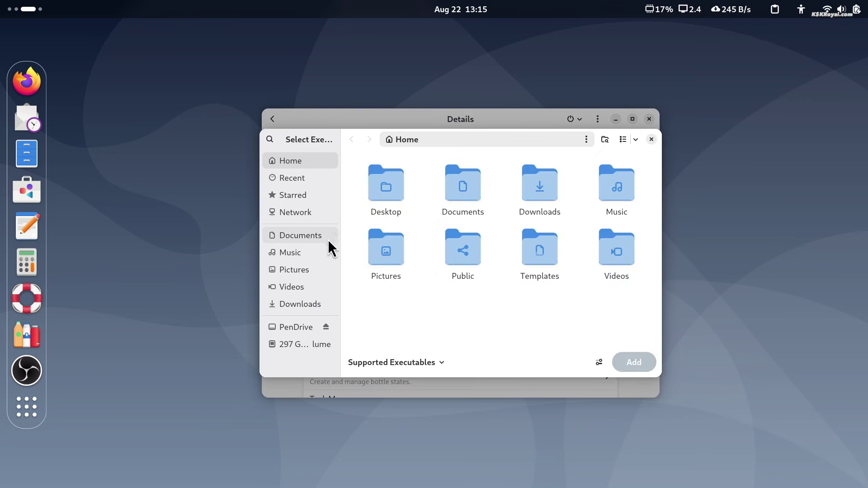
pyautogui.click(326, 272)
pyautogui.click(326, 302)
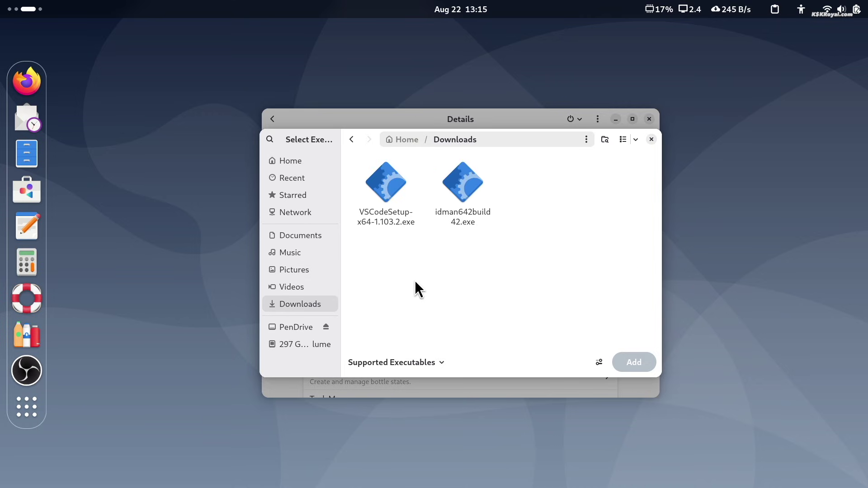
pyautogui.click(460, 204)
pyautogui.doubleClick(460, 204)
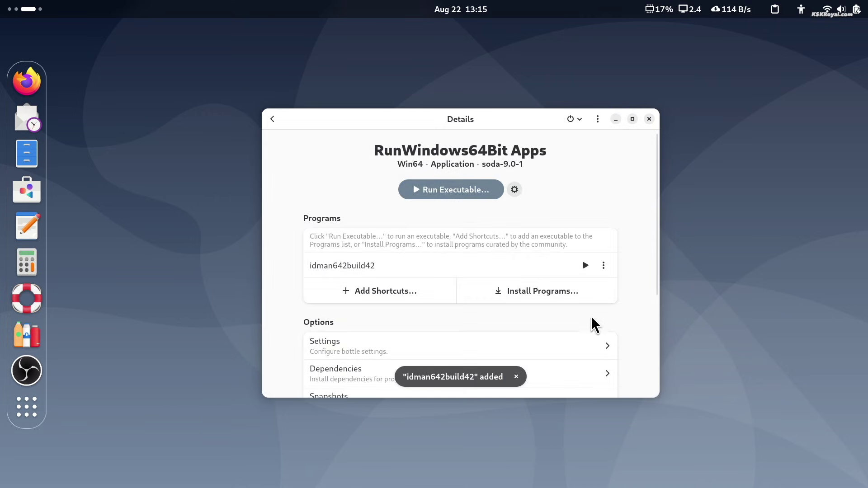
# Step: Run the Internet Download Manager installer through setup and dismiss the tip of the day
pyautogui.click(586, 265)
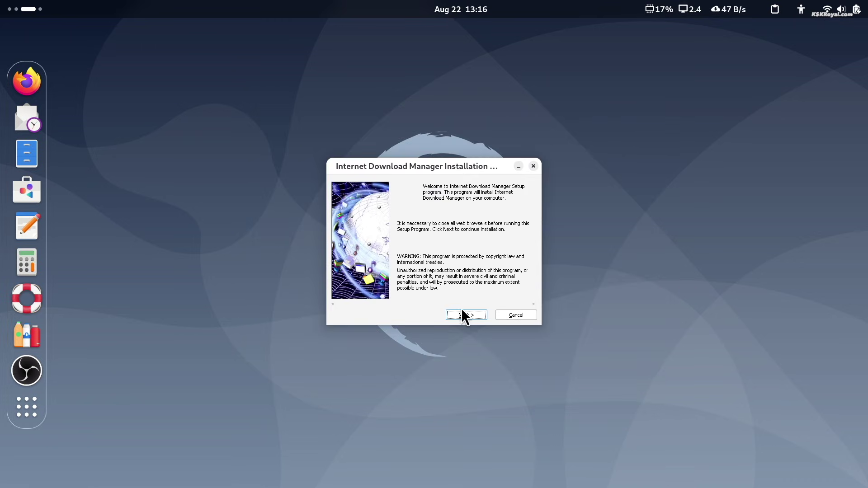
pyautogui.click(466, 314)
pyautogui.click(468, 315)
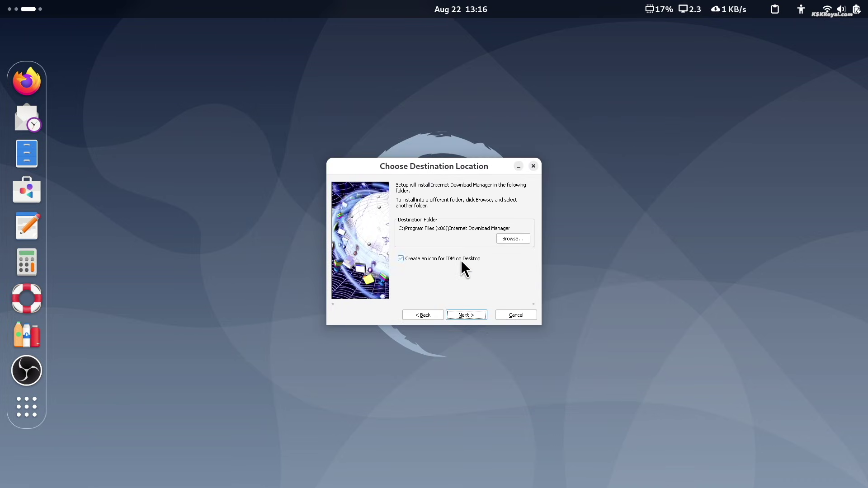
pyautogui.click(461, 261)
pyautogui.click(476, 316)
pyautogui.click(475, 315)
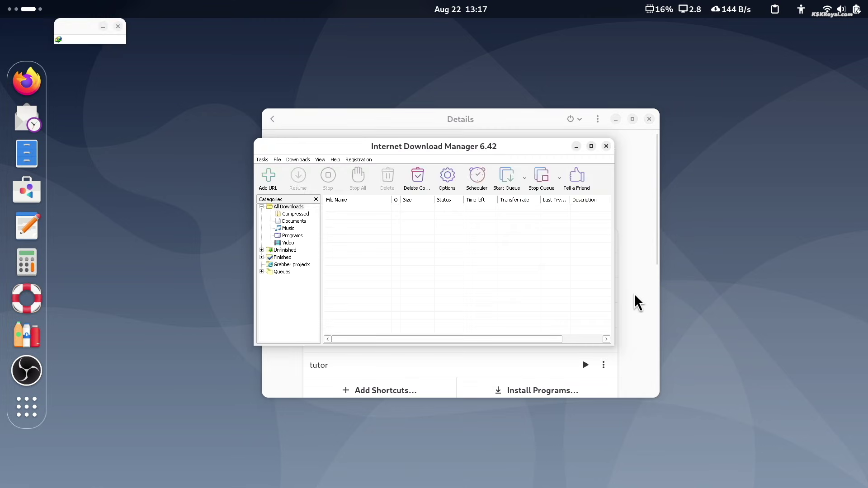
pyautogui.click(364, 301)
pyautogui.click(497, 302)
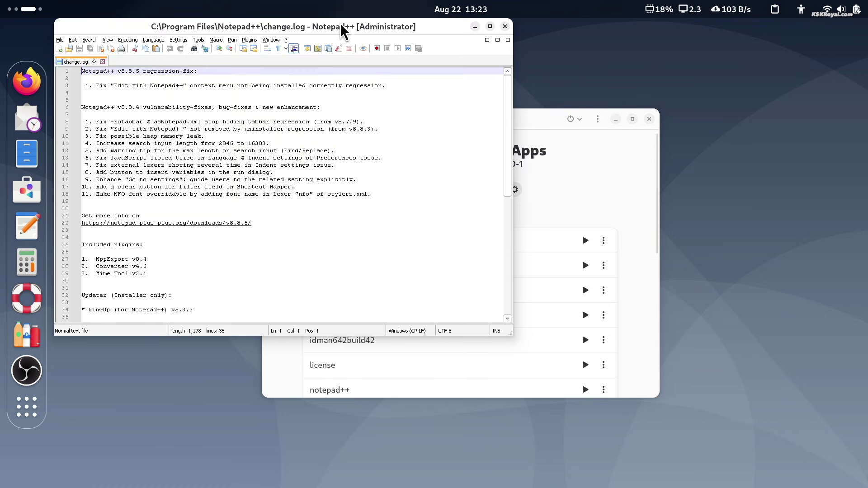
# Step: Center Notepad++, close change.log and type the note about running on Linux
pyautogui.moveTo(339, 34); pyautogui.dragTo(458, 75)
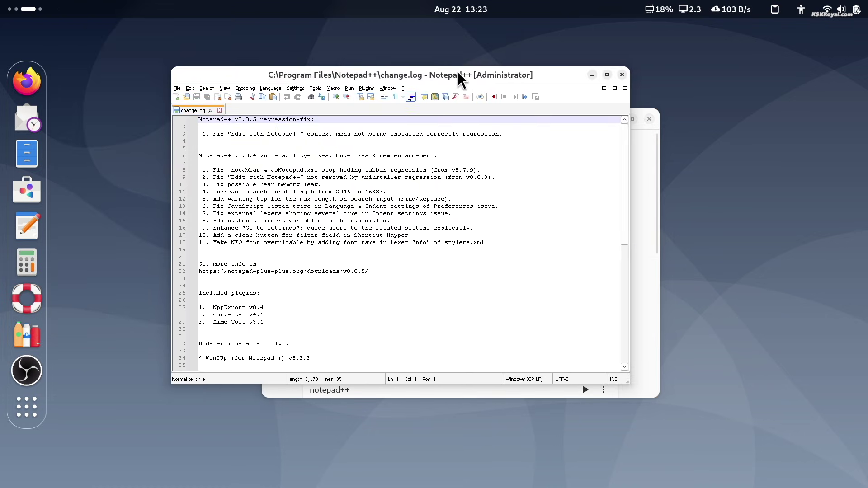
pyautogui.click(220, 110)
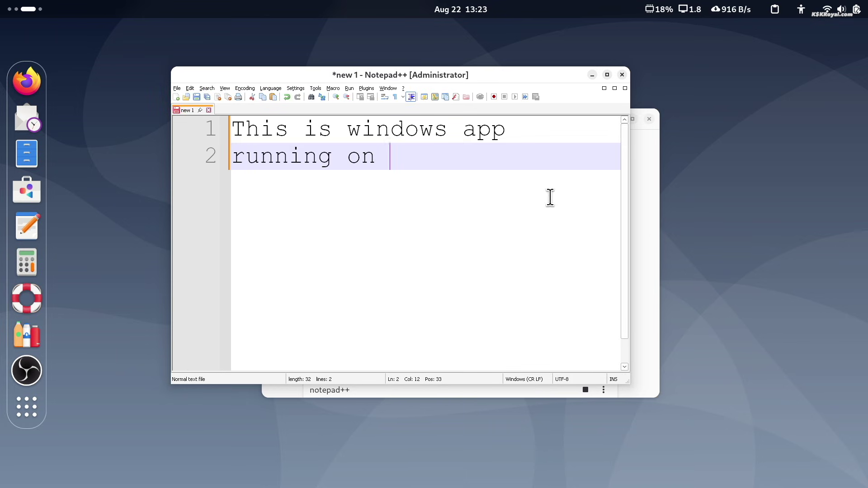
pyautogui.write('inux')
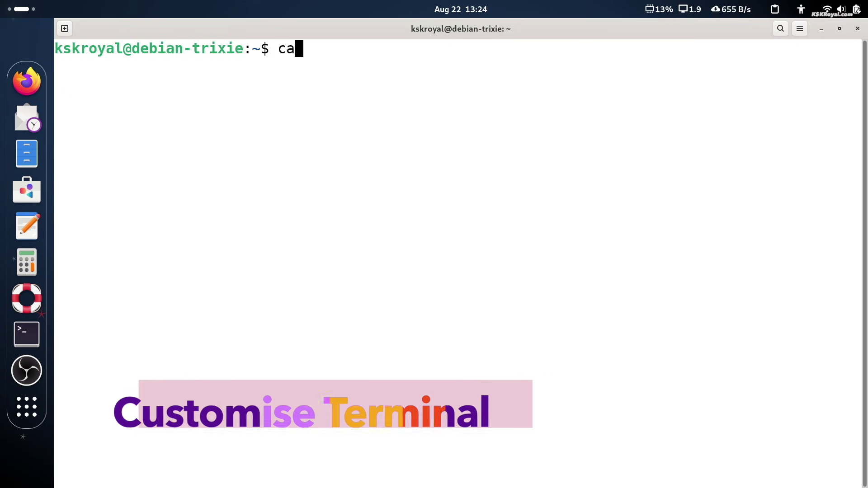
# Step: Print /etc/os-release to confirm Debian 13 (trixie), then launch htop
pyautogui.write('t /etc/o')
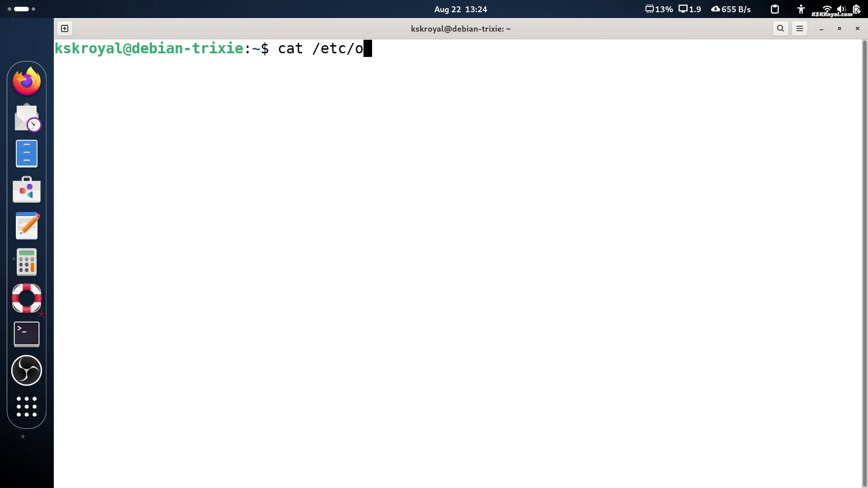
pyautogui.write('s')
pyautogui.press('Tab')
pyautogui.press('Return')
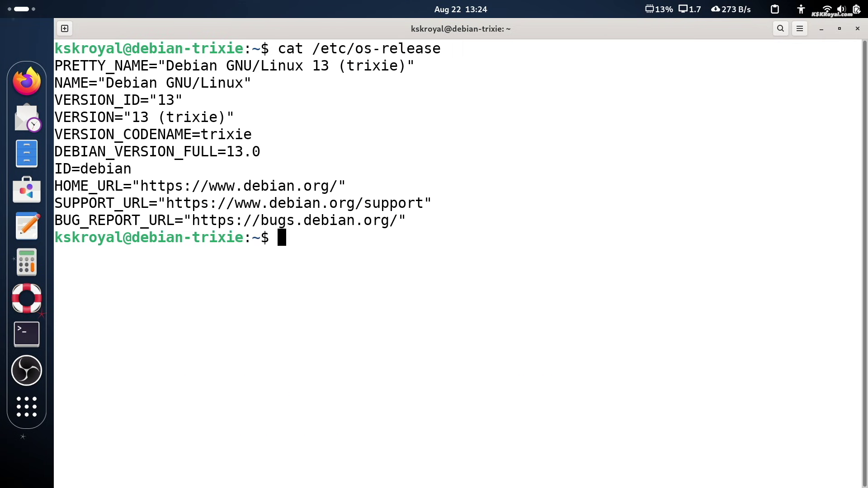
pyautogui.write('htop')
pyautogui.press('Return')
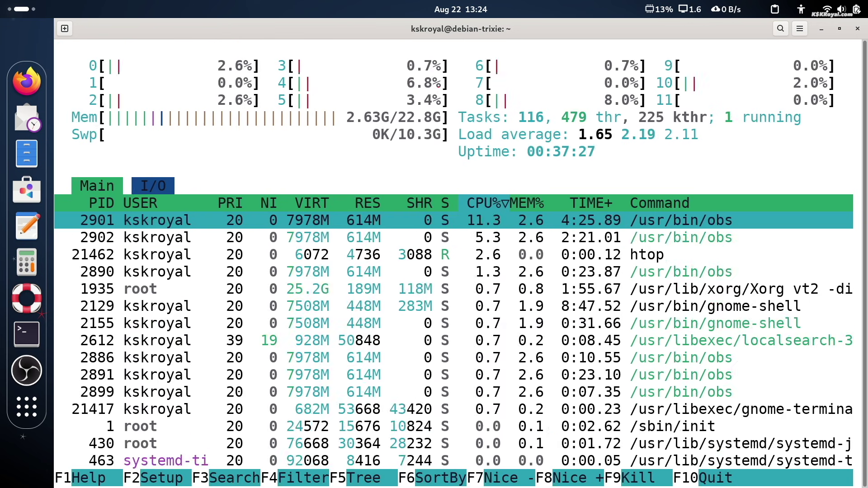
# Step: Quit htop and follow the Nerd Font prerequisite link on starship.rs to the Nerd Fonts downloads
pyautogui.press('q')
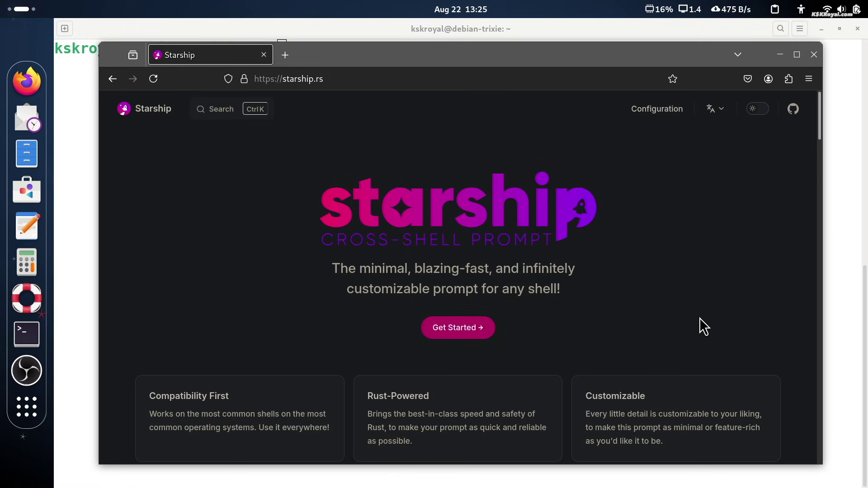
pyautogui.scroll(-8, 699, 318)
pyautogui.doubleClick(165, 239)
pyautogui.click(319, 292)
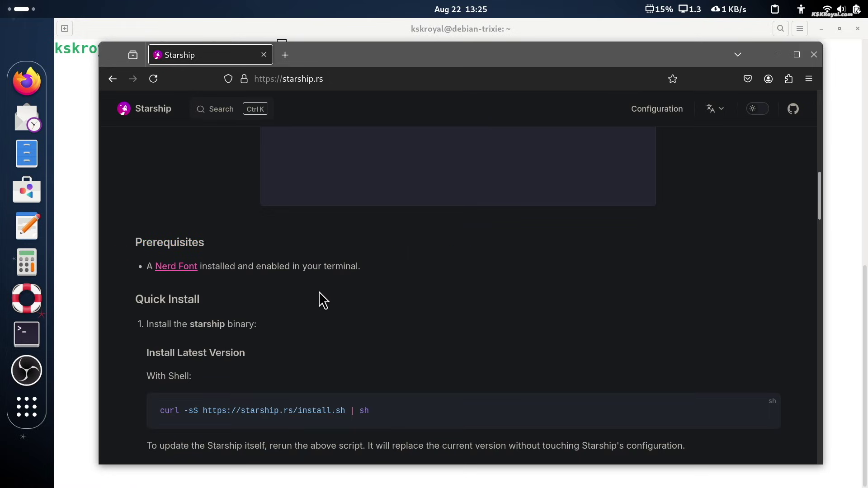
pyautogui.tripleClick(228, 269)
pyautogui.click(273, 305)
# Step: Find FiraCode on the page, download FiraCode.zip and extract it in Downloads
pyautogui.hotkey('ctrl', 'f')
pyautogui.write('fira')
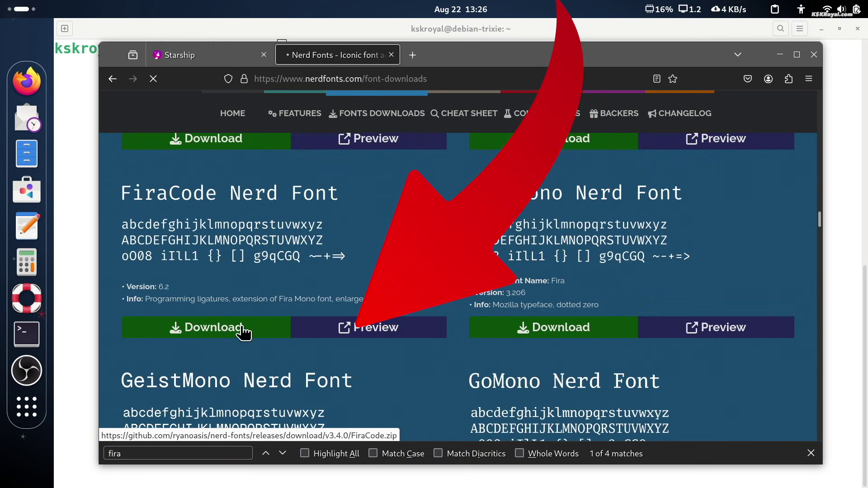
pyautogui.click(589, 136)
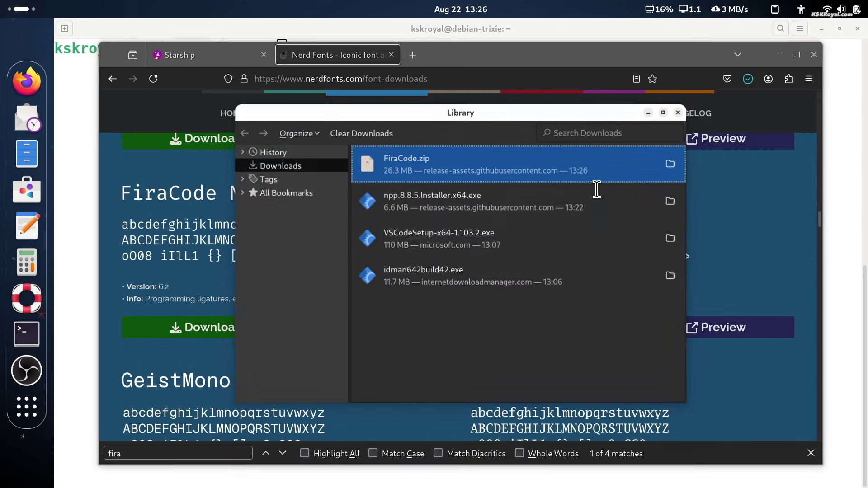
pyautogui.click(671, 162)
pyautogui.rightClick(393, 194)
pyautogui.click(421, 206)
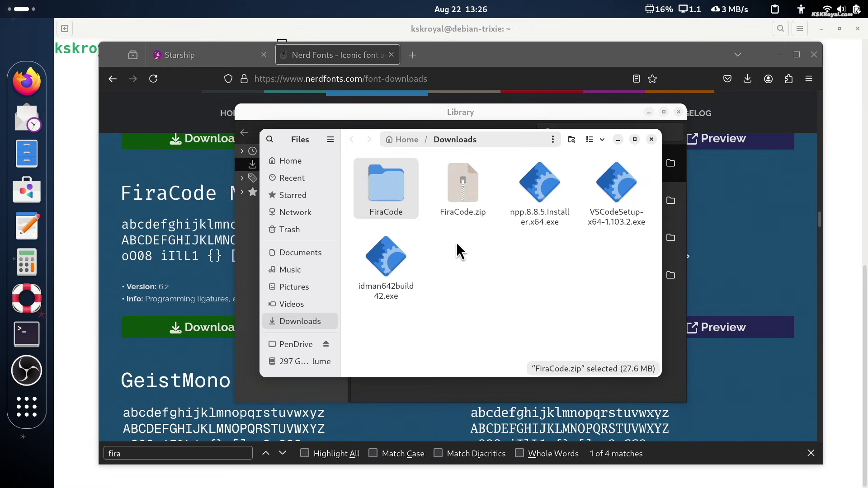
# Step: Open the FiraCode folder and install FiraCodeNerdFont-Bold.ttf from the Fonts preview
pyautogui.click(677, 112)
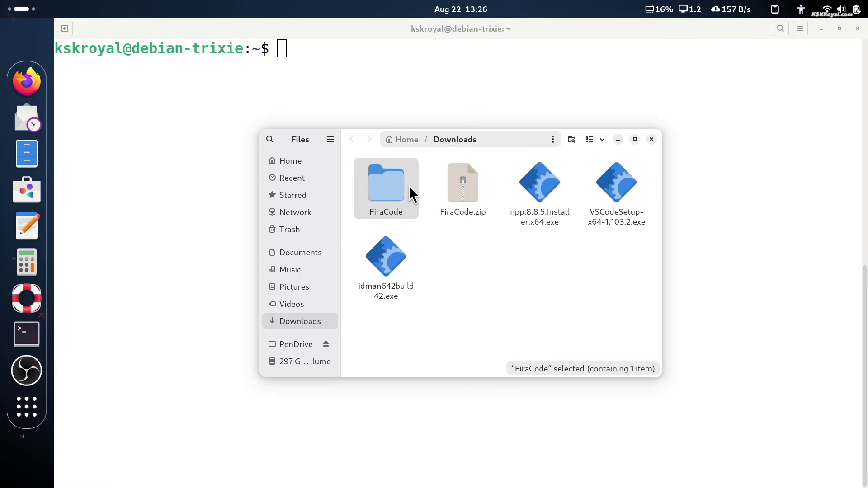
pyautogui.doubleClick(402, 187)
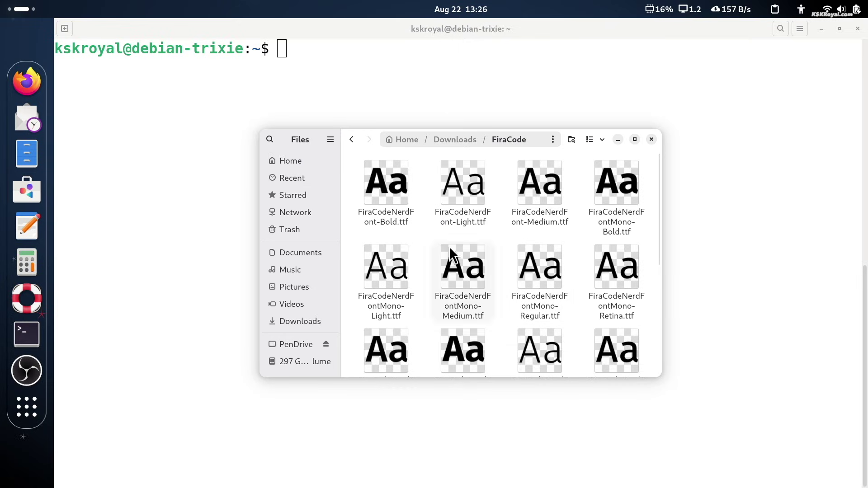
pyautogui.click(563, 212)
pyautogui.click(394, 205)
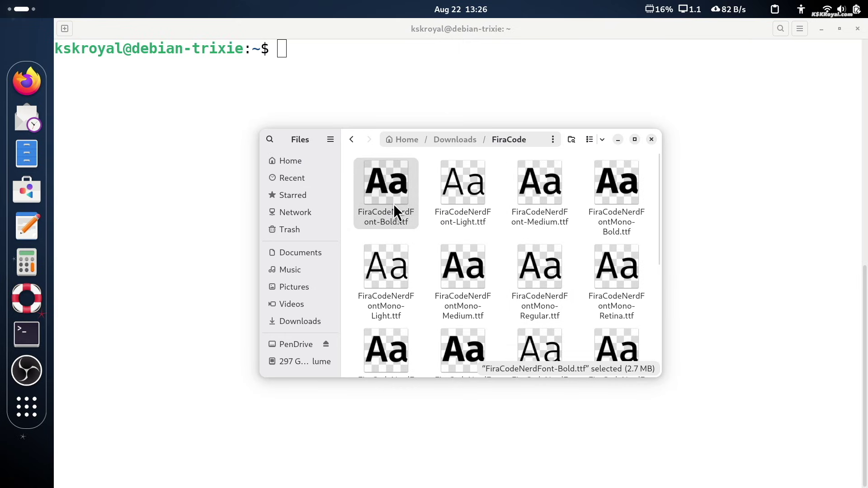
pyautogui.doubleClick(394, 204)
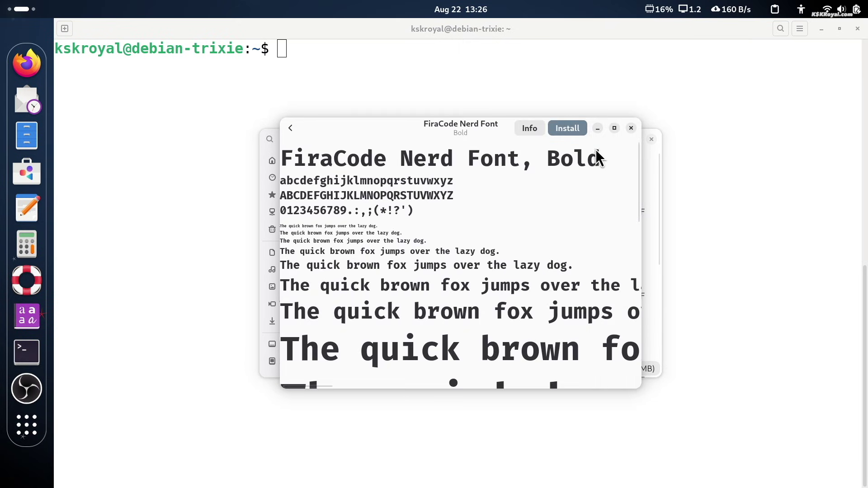
pyautogui.click(568, 131)
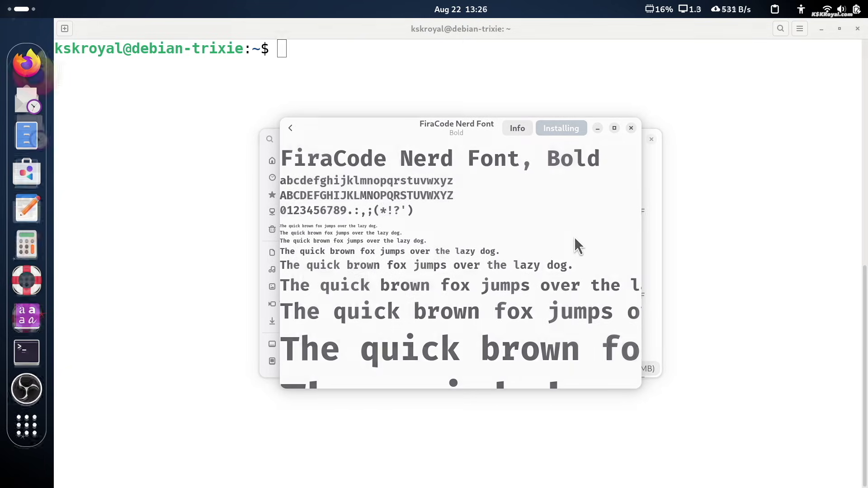
# Step: Copy the Starship curl install command from the starship.rs page
pyautogui.click(36, 75)
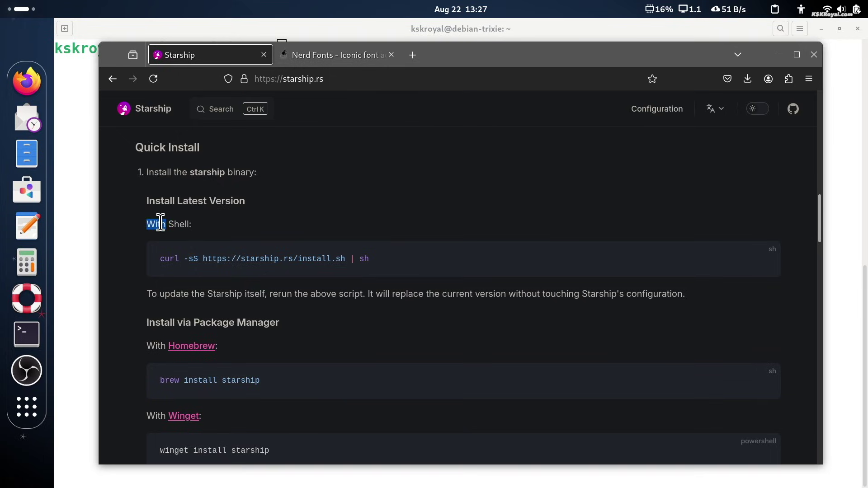
pyautogui.hotkey('ctrl', '+')
pyautogui.hotkey('ctrl', '+')
pyautogui.tripleClick(381, 303)
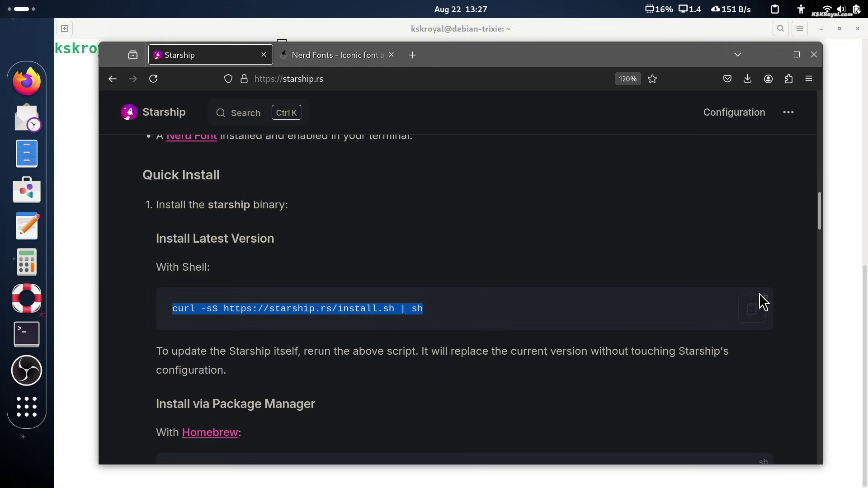
pyautogui.click(752, 311)
# Step: Run the install command in Terminal, confirm with y and authenticate with the sudo password
pyautogui.hotkey('alt', 'Tab')
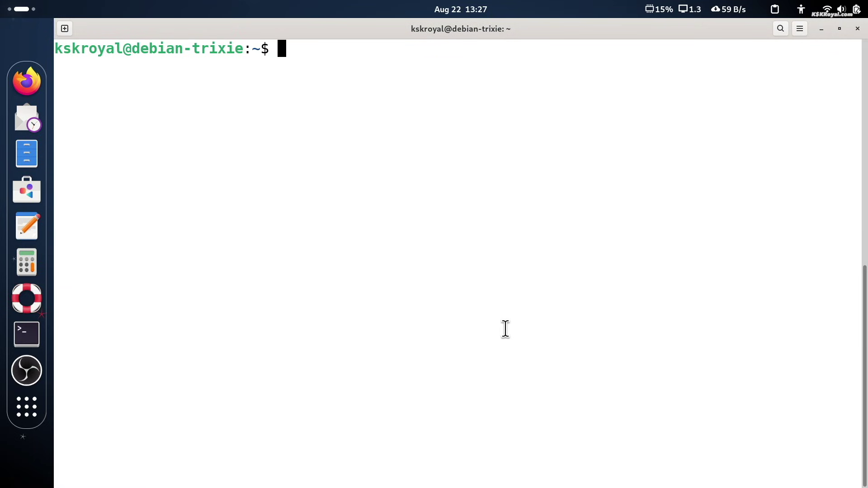
pyautogui.hotkey('ctrl', 'shift', 'v')
pyautogui.press('Return')
pyautogui.write('y')
pyautogui.press('Return')
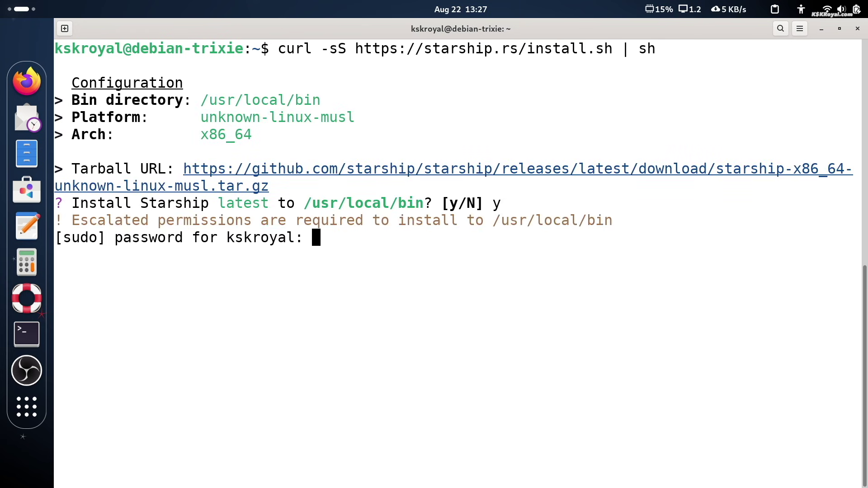
pyautogui.press('Return')
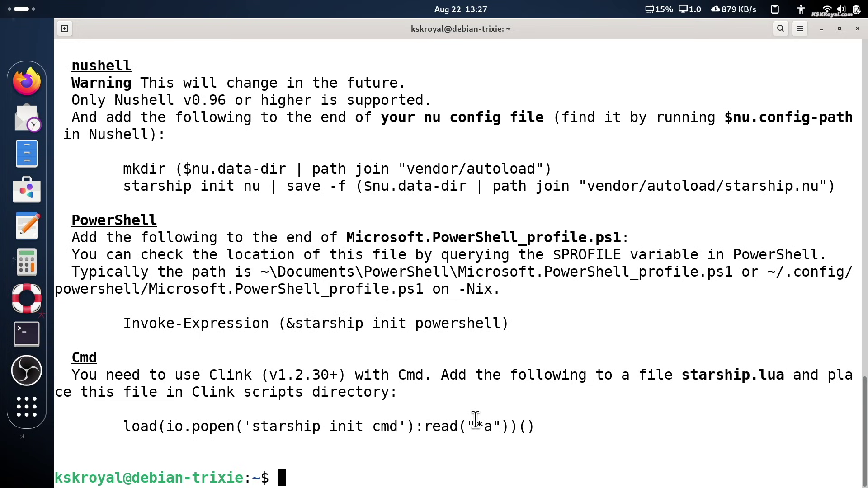
pyautogui.scroll(2, 476, 420)
pyautogui.scroll(1, 478, 427)
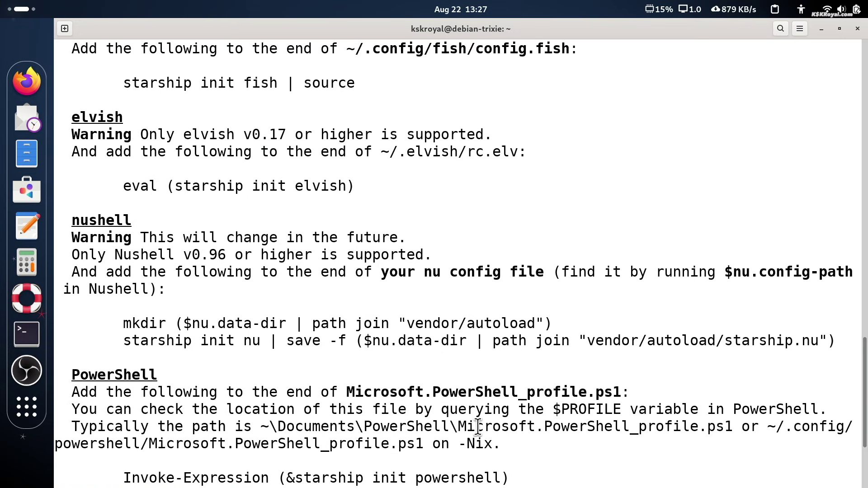
pyautogui.scroll(1, 467, 406)
# Step: Copy the Bash init line from the Starship website
pyautogui.hotkey('alt', 'Tab')
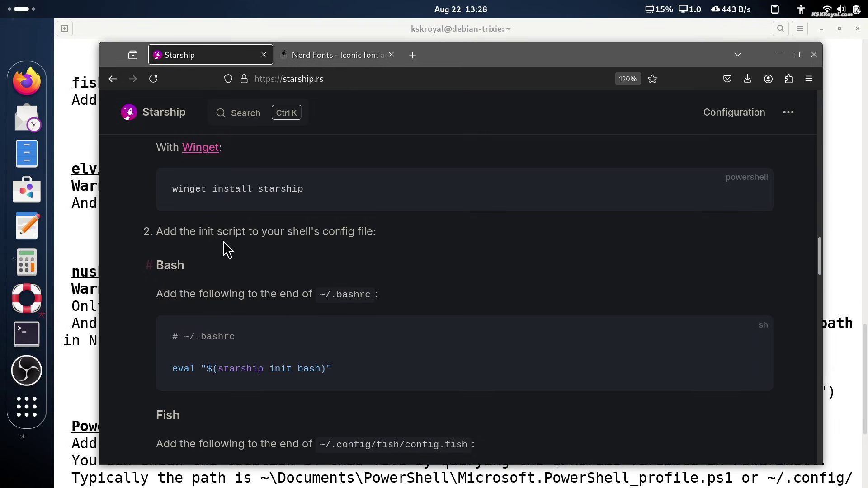
pyautogui.doubleClick(180, 265)
pyautogui.scroll(-2, 180, 266)
pyautogui.click(751, 283)
pyautogui.hotkey('alt', 'Tab')
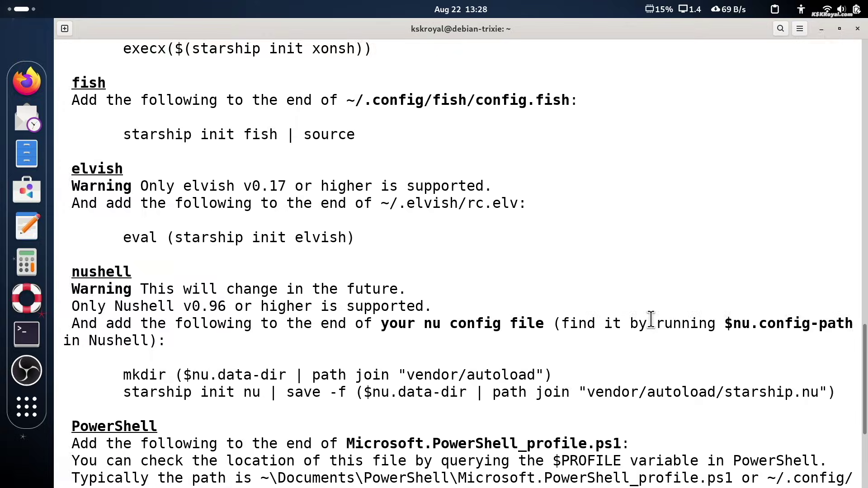
# Step: Clear the screen, check the shell with echo $SHELL, and open ~/.bashrc in nano
pyautogui.write('clear')
pyautogui.press('Return')
pyautogui.write('echo $SHELL')
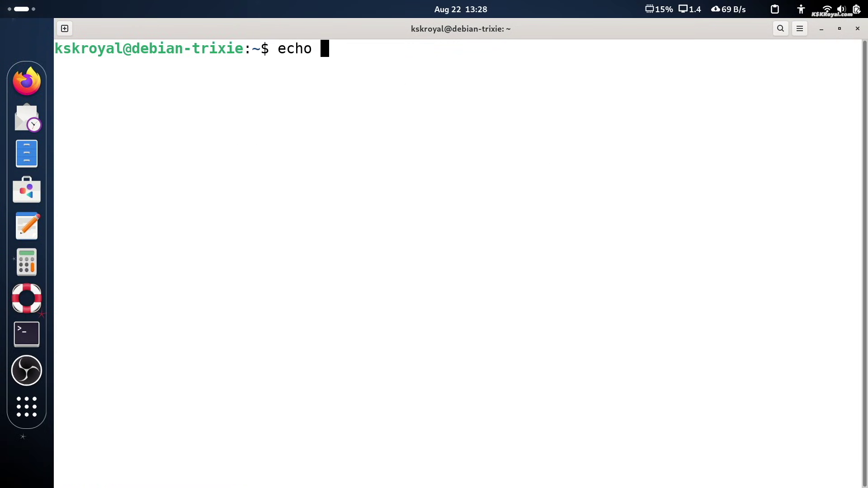
pyautogui.press('Return')
pyautogui.write('nano ~/.')
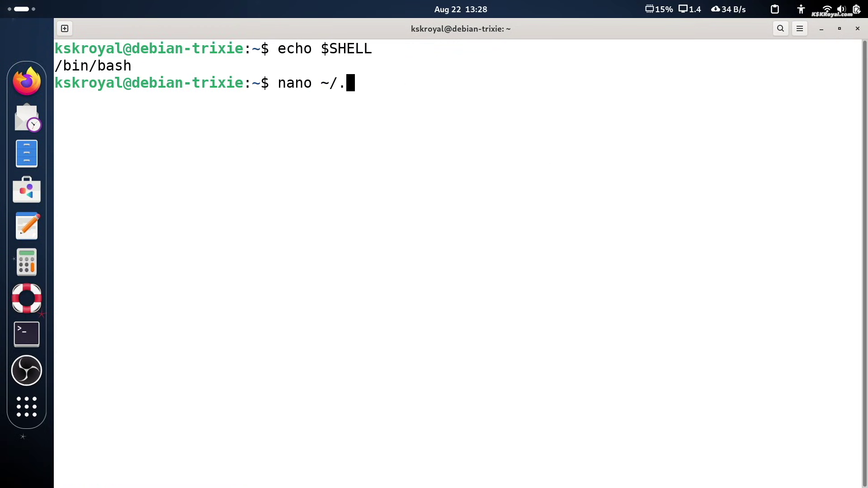
pyautogui.write('bashrc')
pyautogui.press('Return')
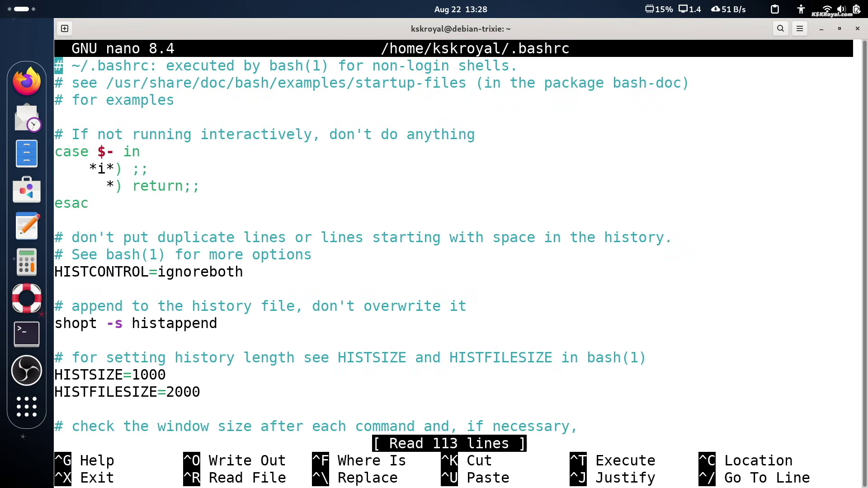
# Step: Append a '#StarShip Init' comment and the Starship init line to ~/.bashrc, then save and exit
pyautogui.press('pagedown')
pyautogui.press('pagedown')
pyautogui.press('pagedown')
pyautogui.press('pagedown')
pyautogui.press('pagedown')
pyautogui.press('Return')
pyautogui.press('Return')
pyautogui.press('Return')
pyautogui.press('BackSpace')
pyautogui.press('BackSpace')
pyautogui.hotkey('ctrl', 'shift', 'v')
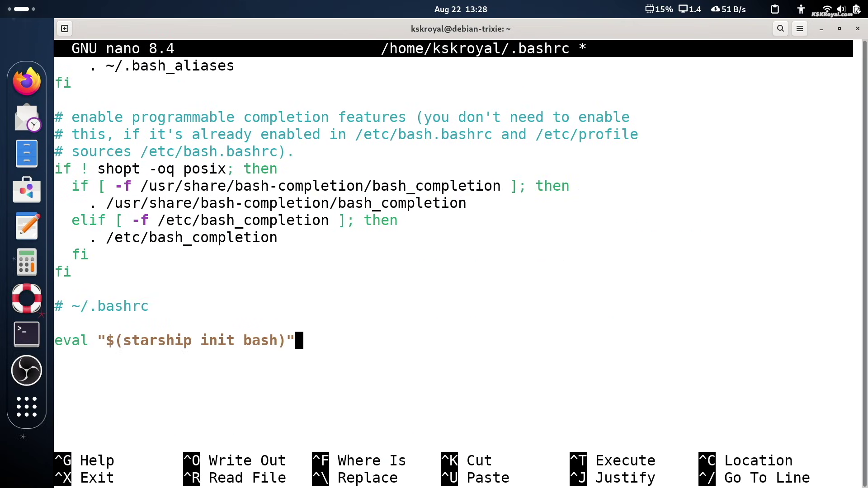
pyautogui.hotkey('ctrl', 'z')
pyautogui.write('#Star')
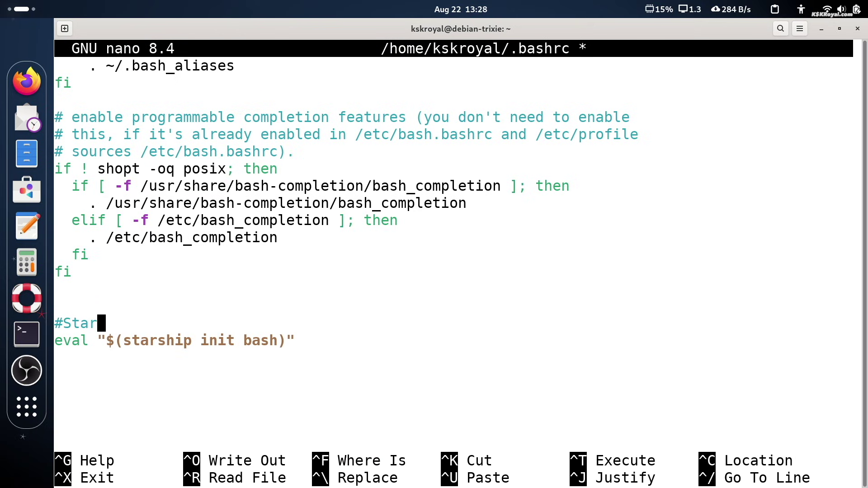
pyautogui.write('Ship Init')
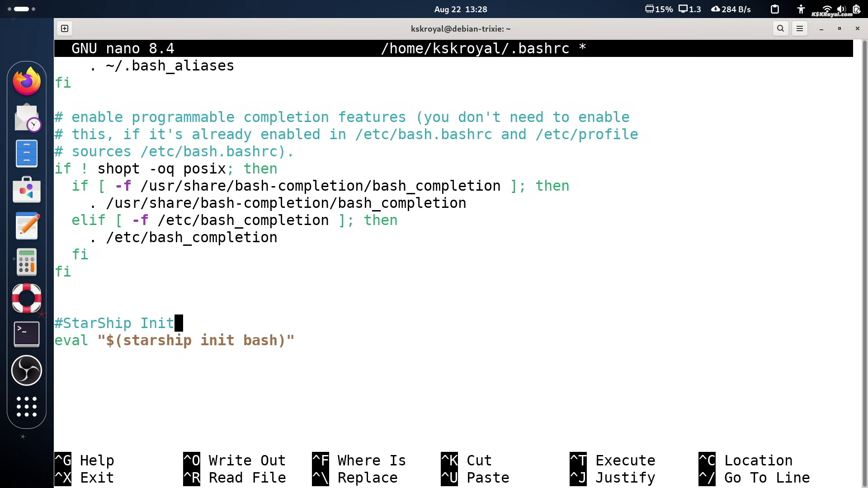
pyautogui.hotkey('ctrl', 'o')
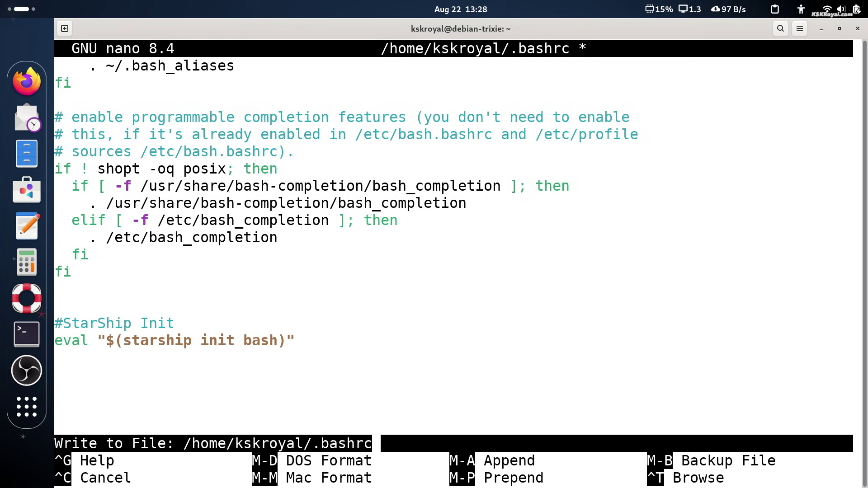
pyautogui.press('Return')
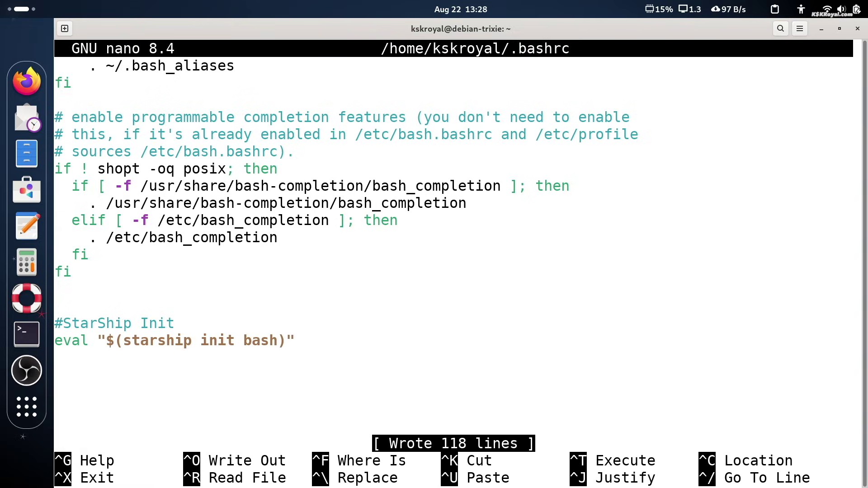
pyautogui.hotkey('ctrl', 'x')
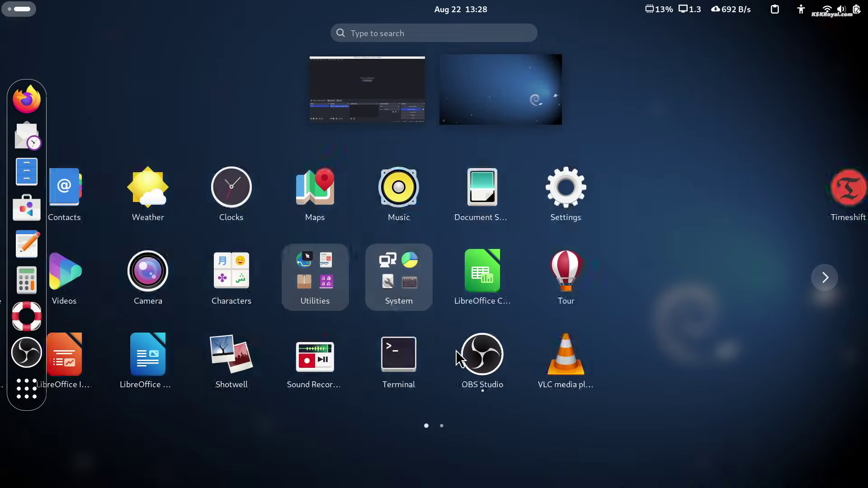
# Step: Open and maximize a new terminal window, then run pwd
pyautogui.click(549, 360)
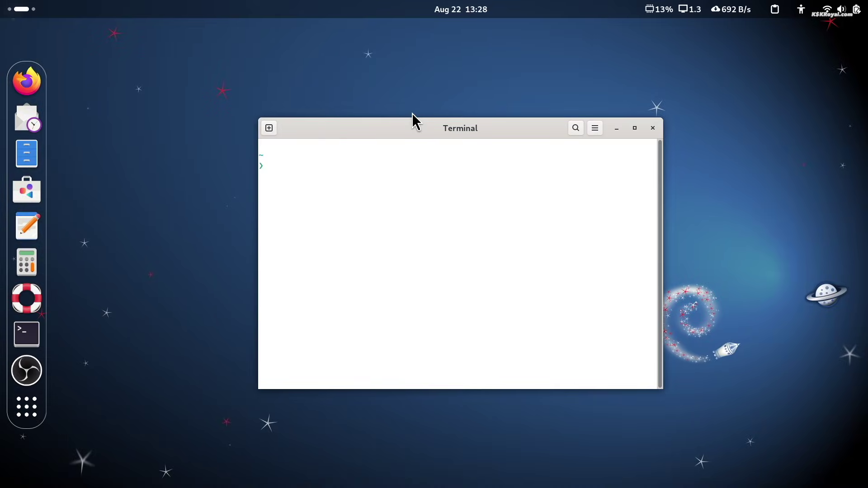
pyautogui.doubleClick(416, 125)
pyautogui.write('pwd')
pyautogui.press('Return')
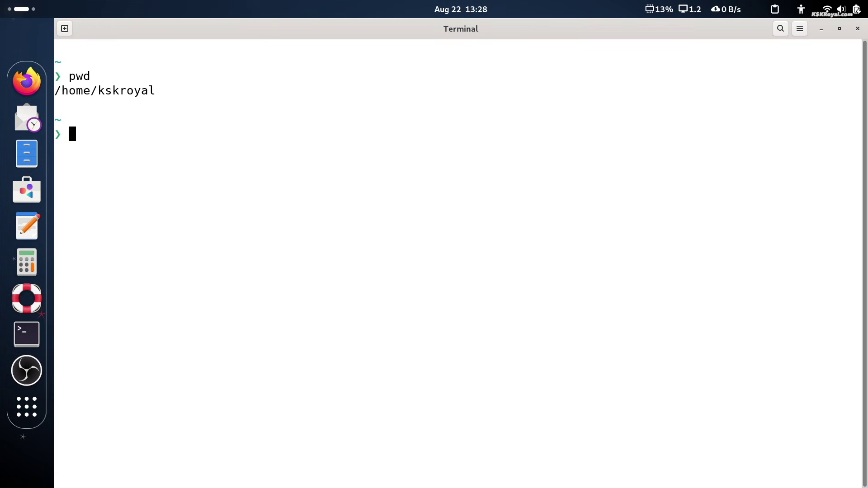
# Step: Rename the Unnamed terminal profile to MyFont in Preferences
pyautogui.click(800, 28)
pyautogui.click(796, 131)
pyautogui.click(324, 238)
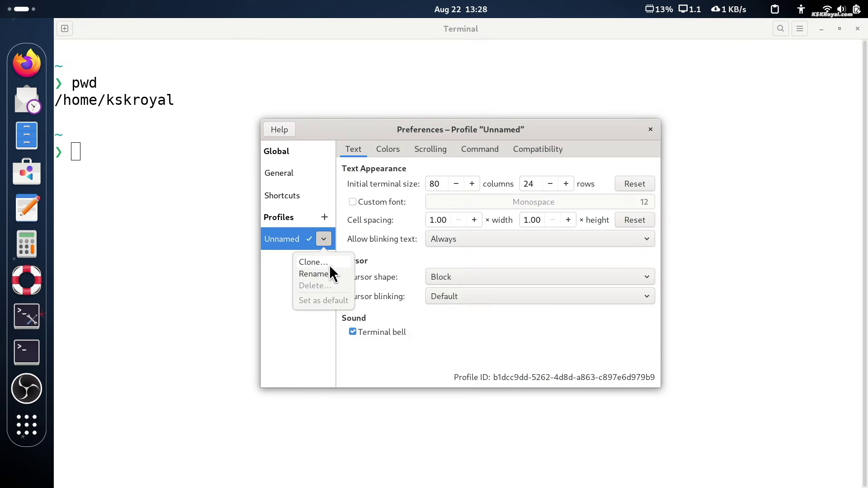
pyautogui.click(330, 273)
pyautogui.write('MyFont')
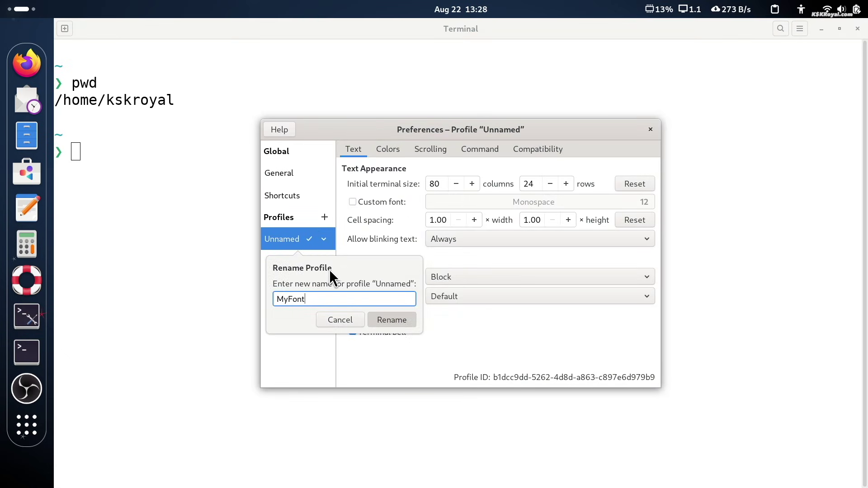
pyautogui.press('Return')
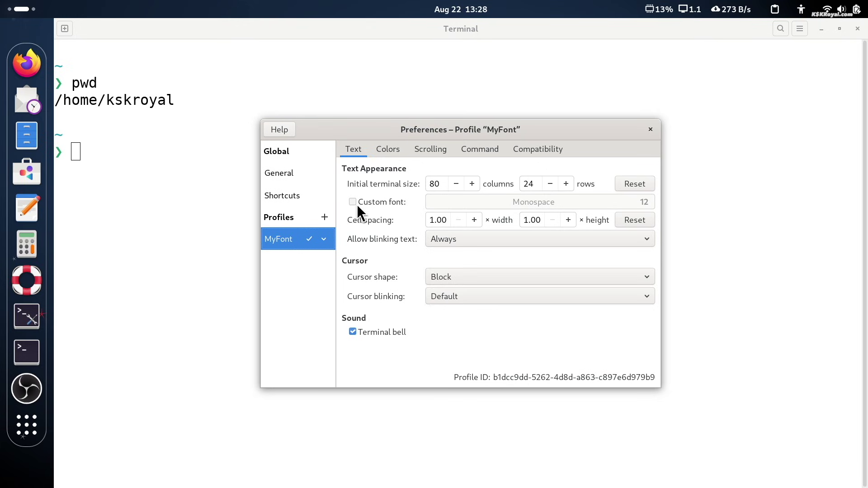
# Step: Enable a custom font for the profile: Fira Code at size 20
pyautogui.click(354, 202)
pyautogui.click(575, 197)
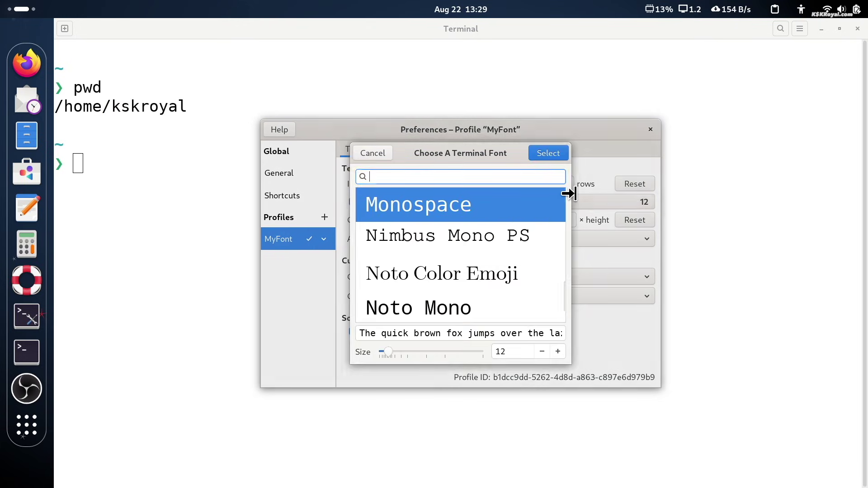
pyautogui.write('fira')
pyautogui.click(467, 239)
pyautogui.click(470, 278)
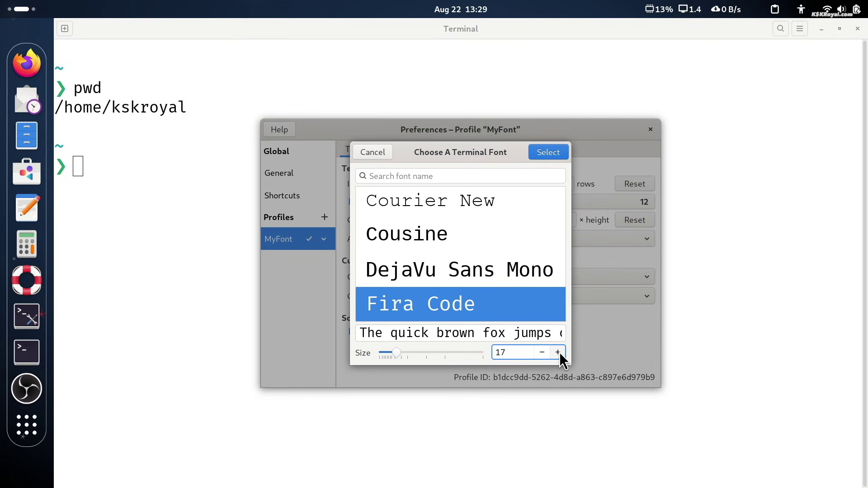
pyautogui.click(558, 351)
pyautogui.click(558, 351)
pyautogui.click(558, 351)
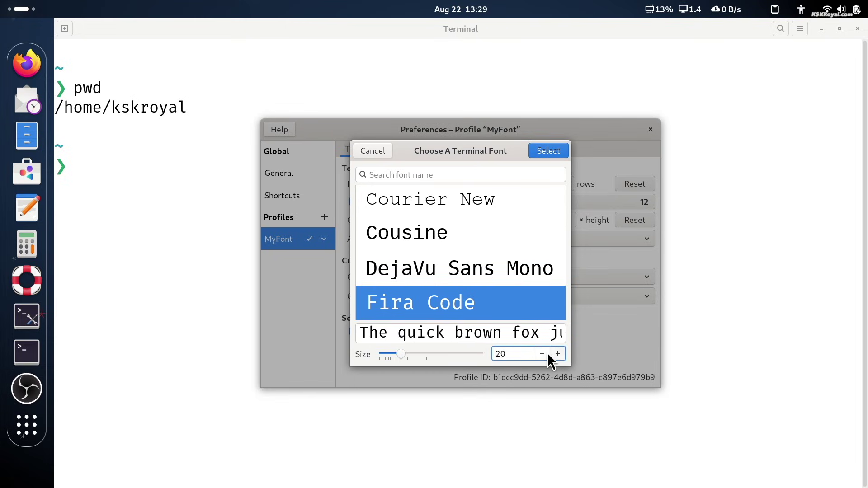
pyautogui.click(543, 353)
pyautogui.click(542, 354)
pyautogui.click(542, 353)
pyautogui.click(558, 353)
pyautogui.click(558, 353)
pyautogui.click(558, 353)
pyautogui.click(548, 150)
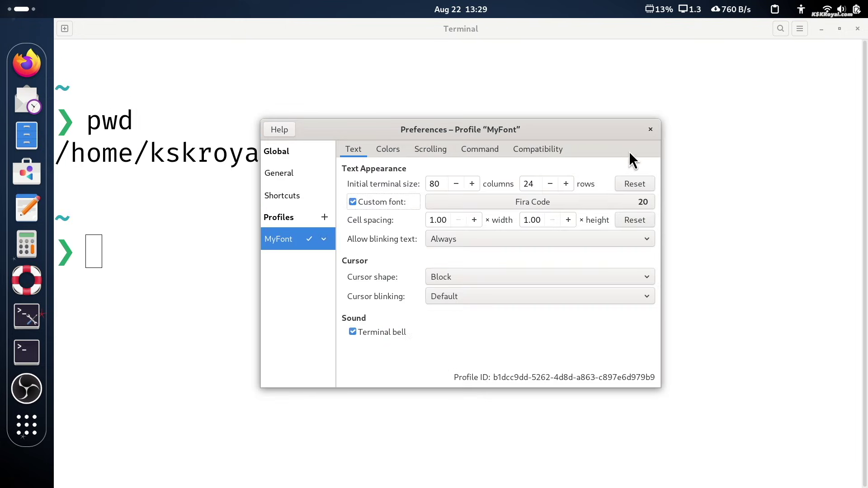
pyautogui.click(650, 130)
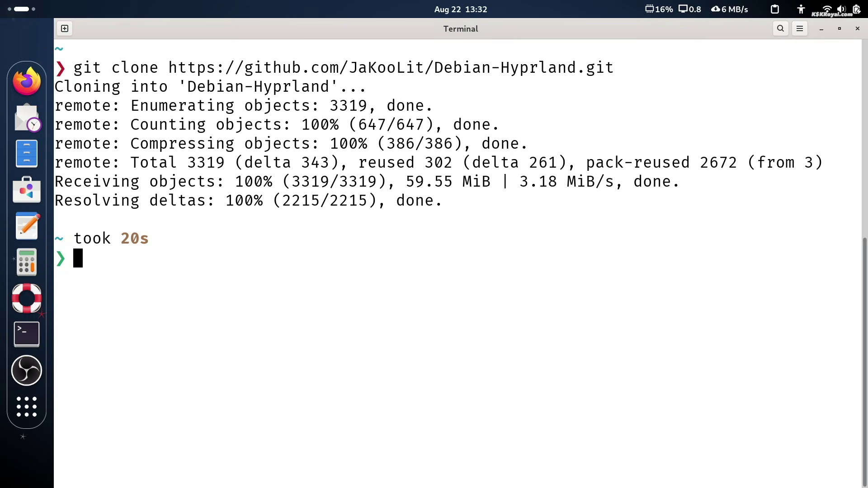
# Step: Enter Debian-Hyprland/, list its files with ls, then cd into assets/
pyautogui.write('cd Debian-Hyprland/')
pyautogui.press('Return')
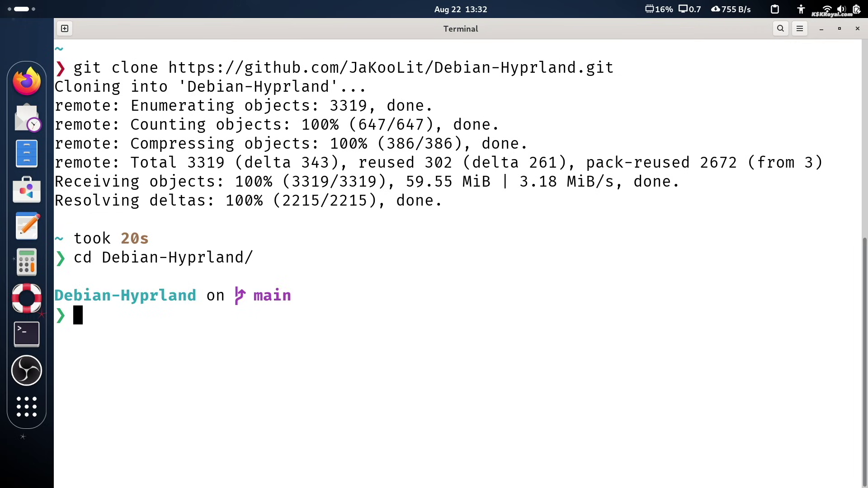
pyautogui.write('ls')
pyautogui.press('Return')
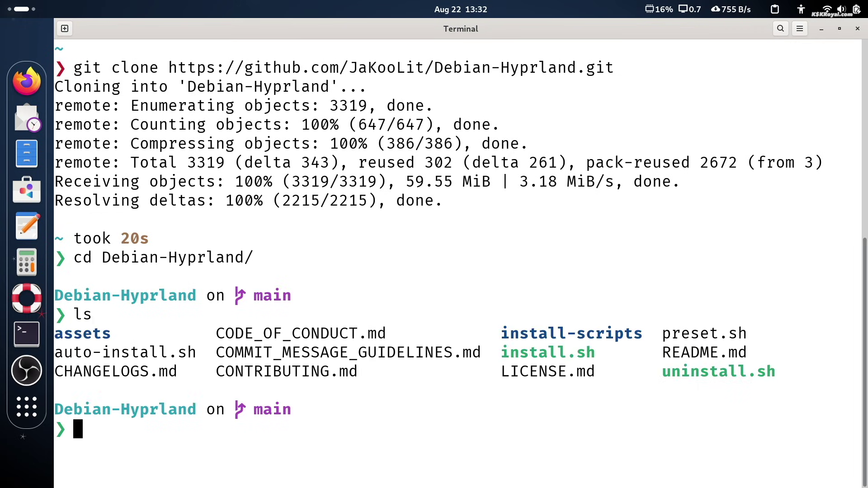
pyautogui.write('cd a')
pyautogui.press('Tab')
pyautogui.press('Return')
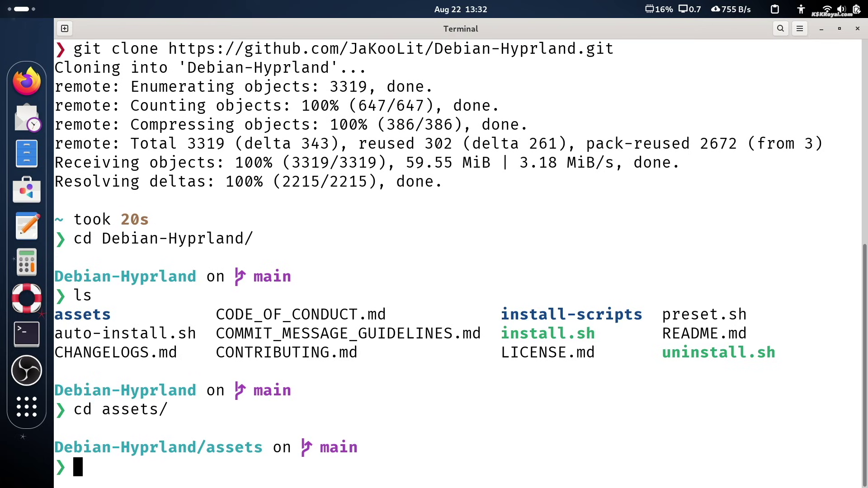
# Step: Select the assets and Debian-Hyprland prompt lines in the terminal output
pyautogui.doubleClick(330, 448)
pyautogui.tripleClick(327, 447)
pyautogui.tripleClick(271, 391)
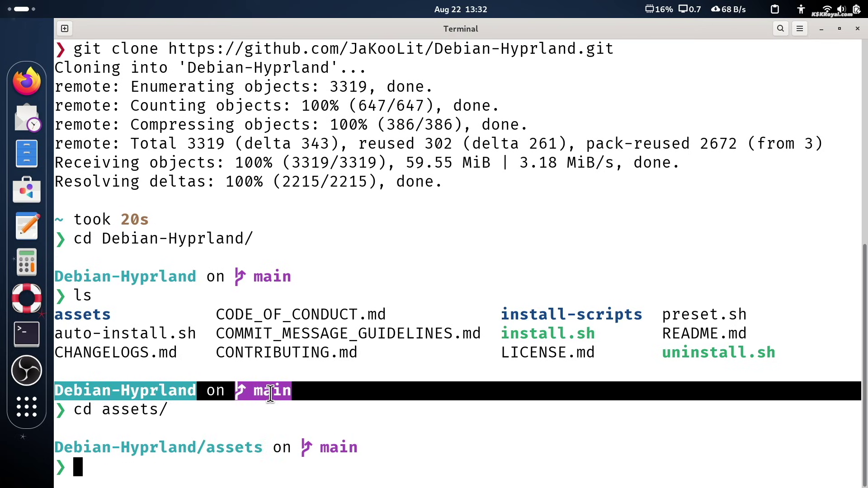
# Step: Clear the text selection in the terminal
pyautogui.click(496, 416)
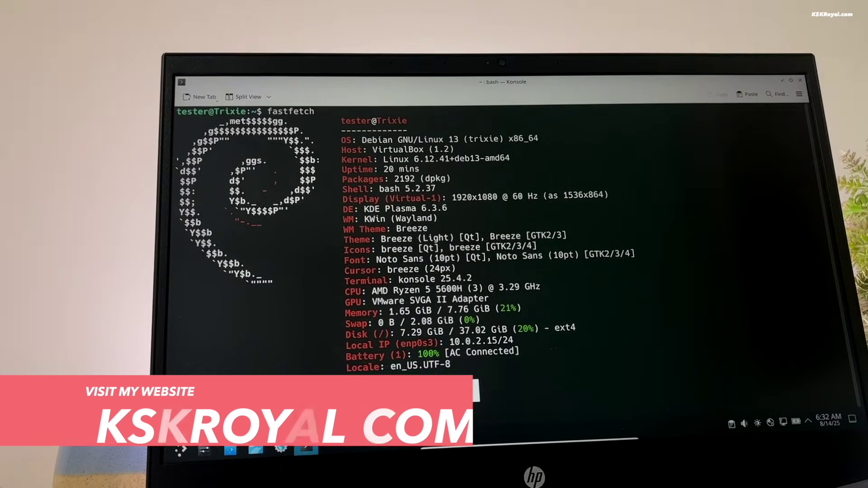